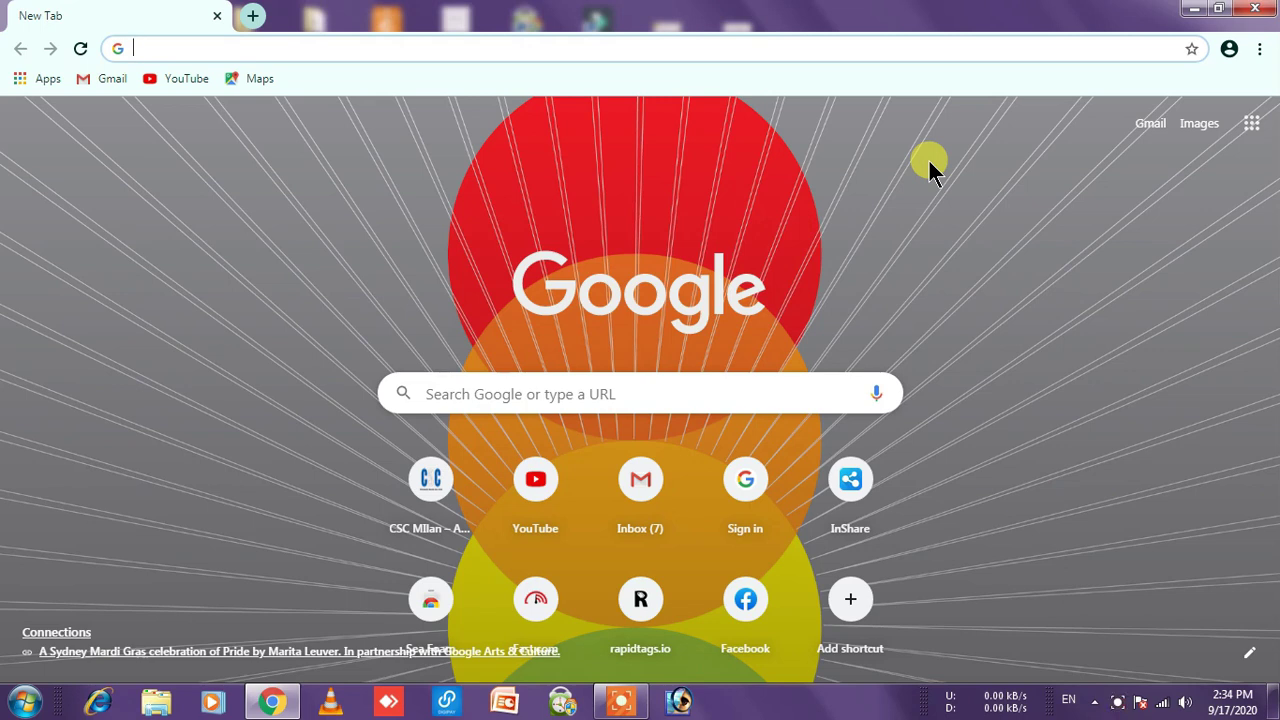
Step: Go to the experimental features page at chrome://flags
{"action": "left_click", "coordinate": [492, 136]}
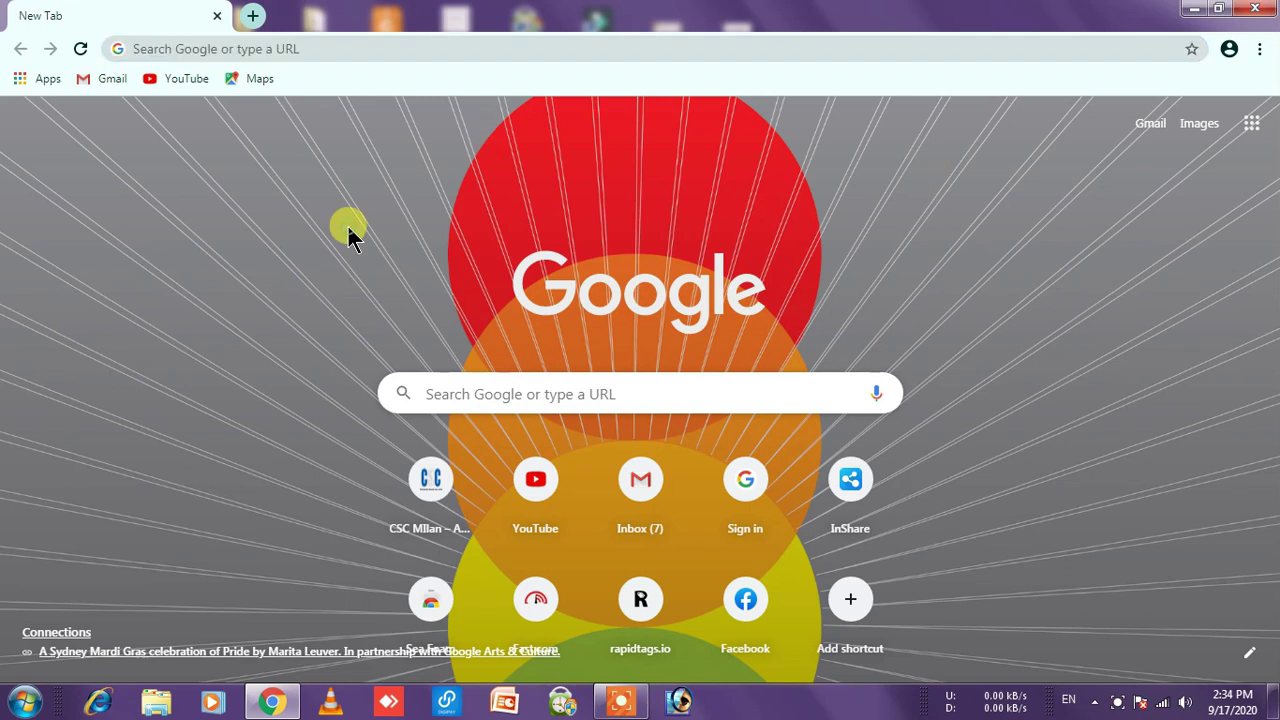
{"action": "left_click", "coordinate": [281, 48]}
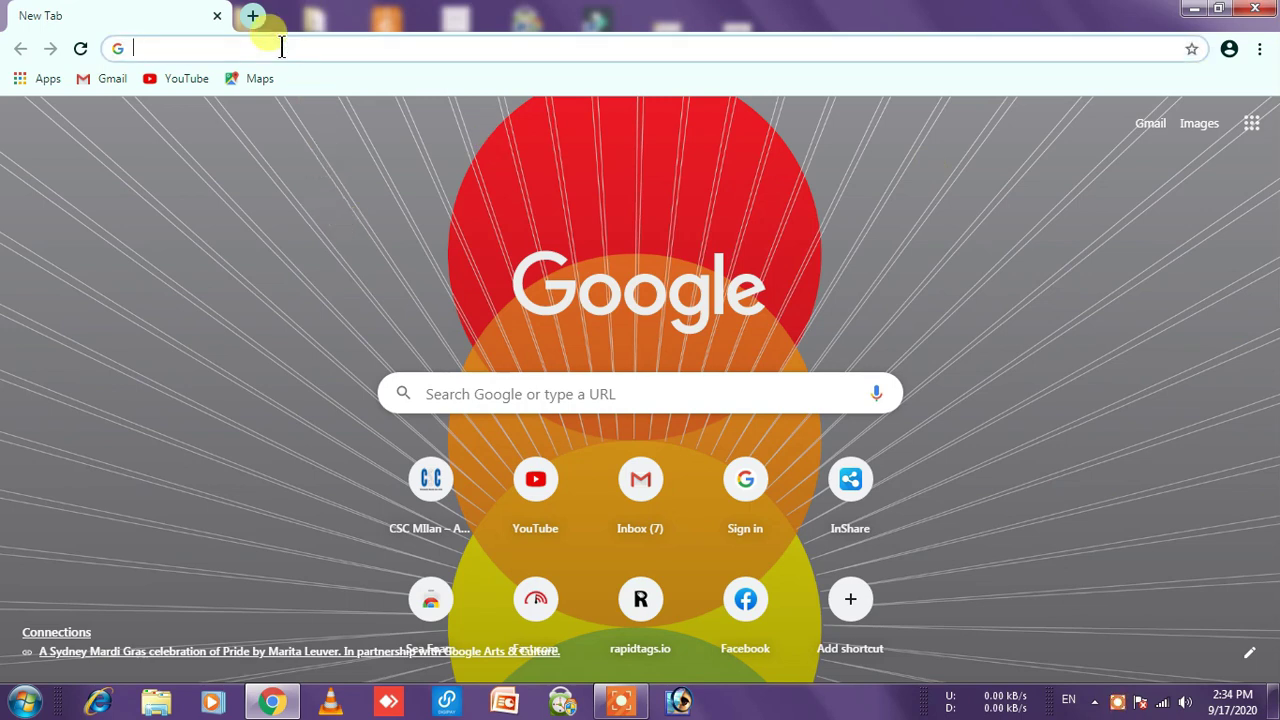
{"action": "type", "text": "chrom"}
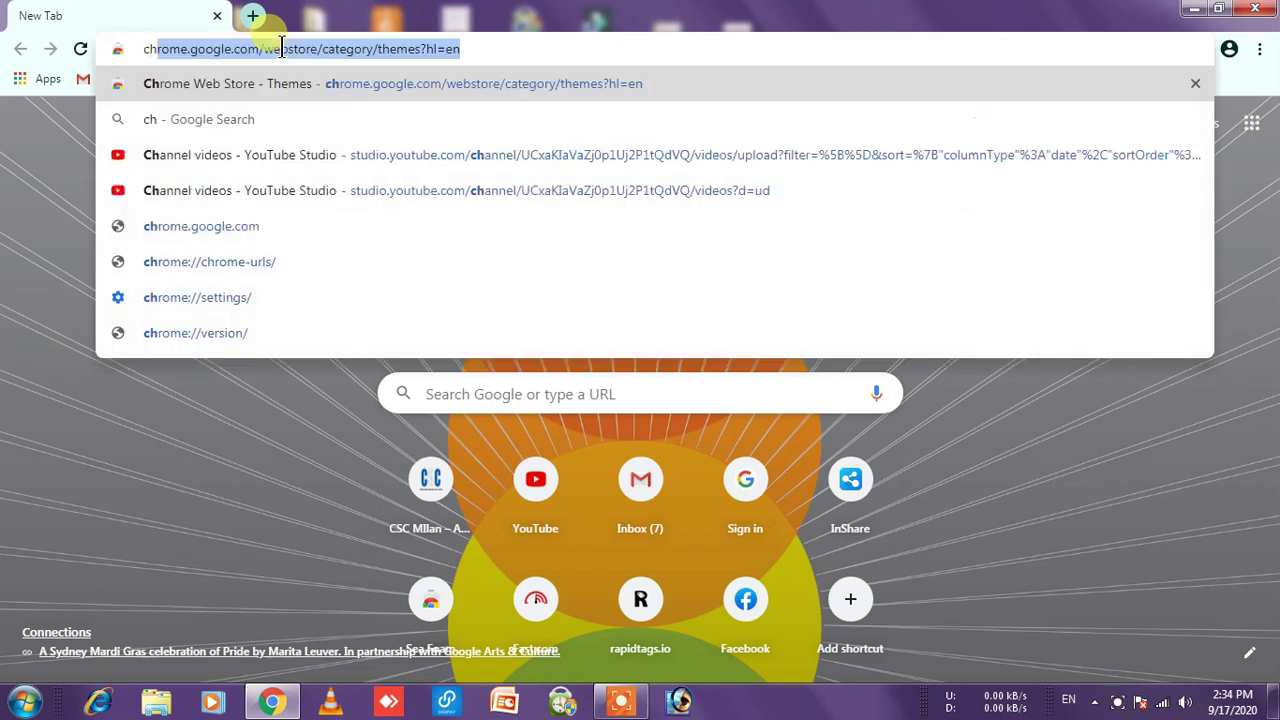
{"action": "type", "text": "e"}
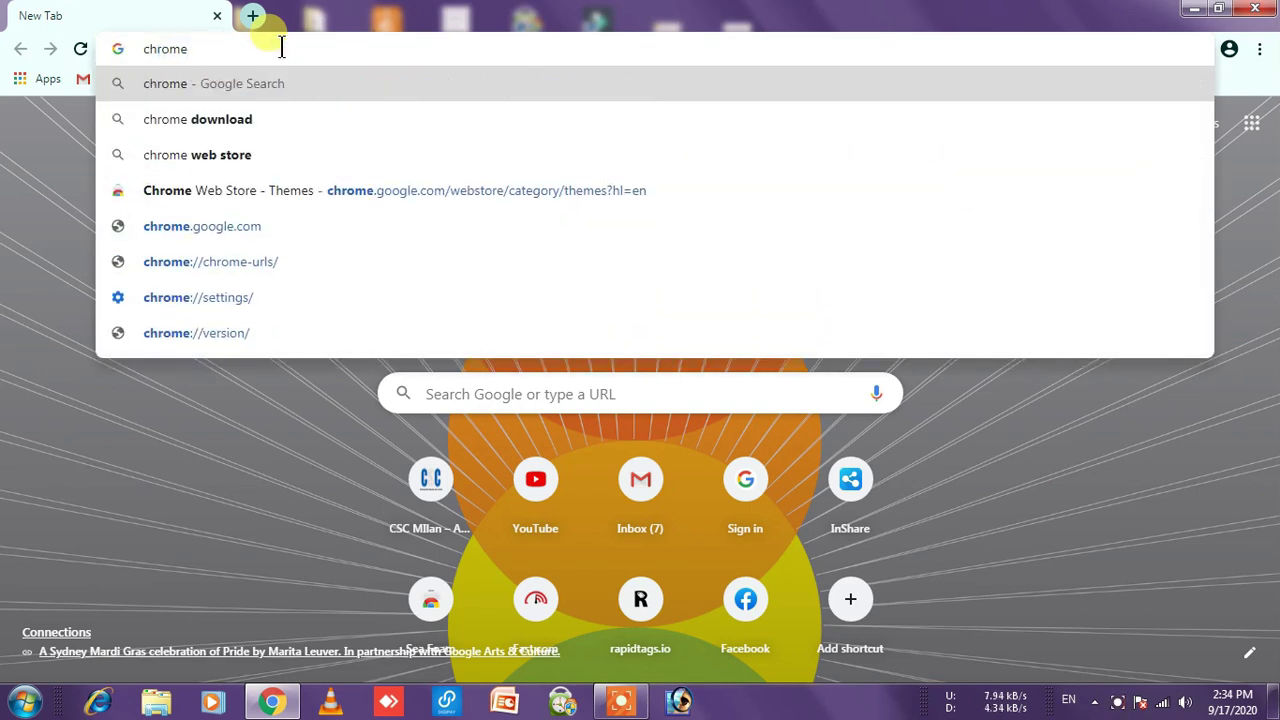
{"action": "type", "text": ":"}
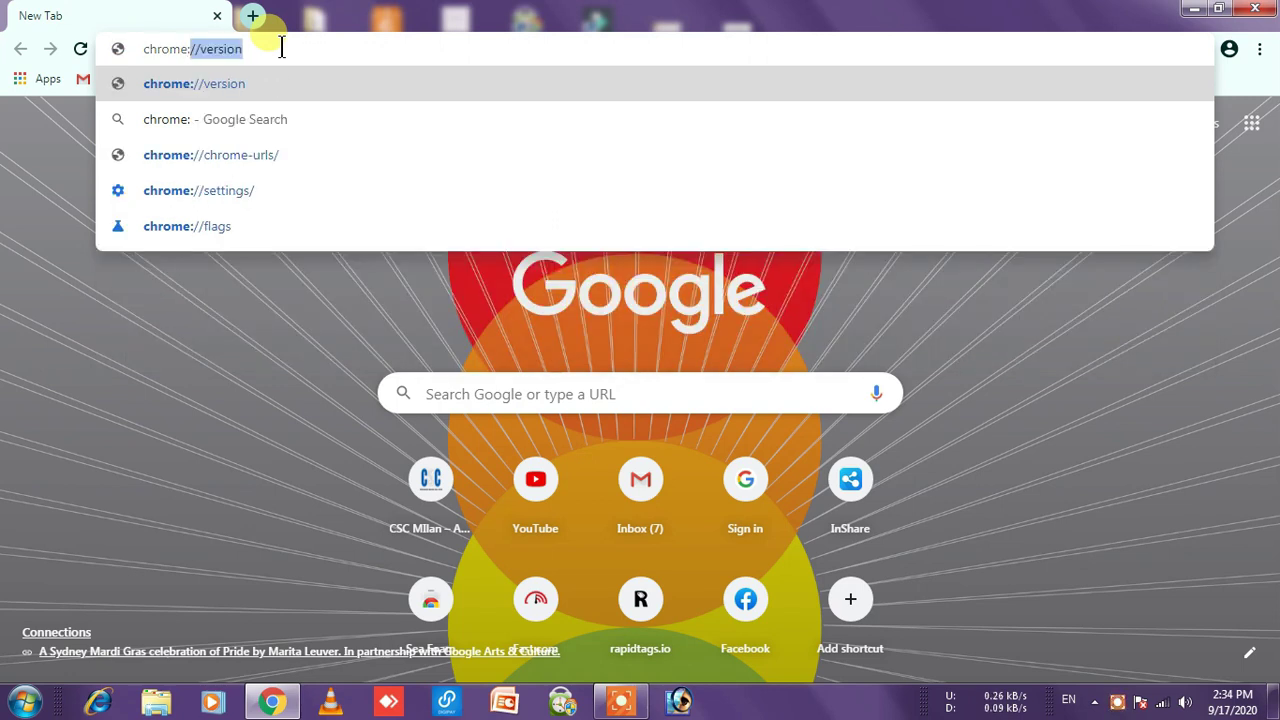
{"action": "type", "text": "//"}
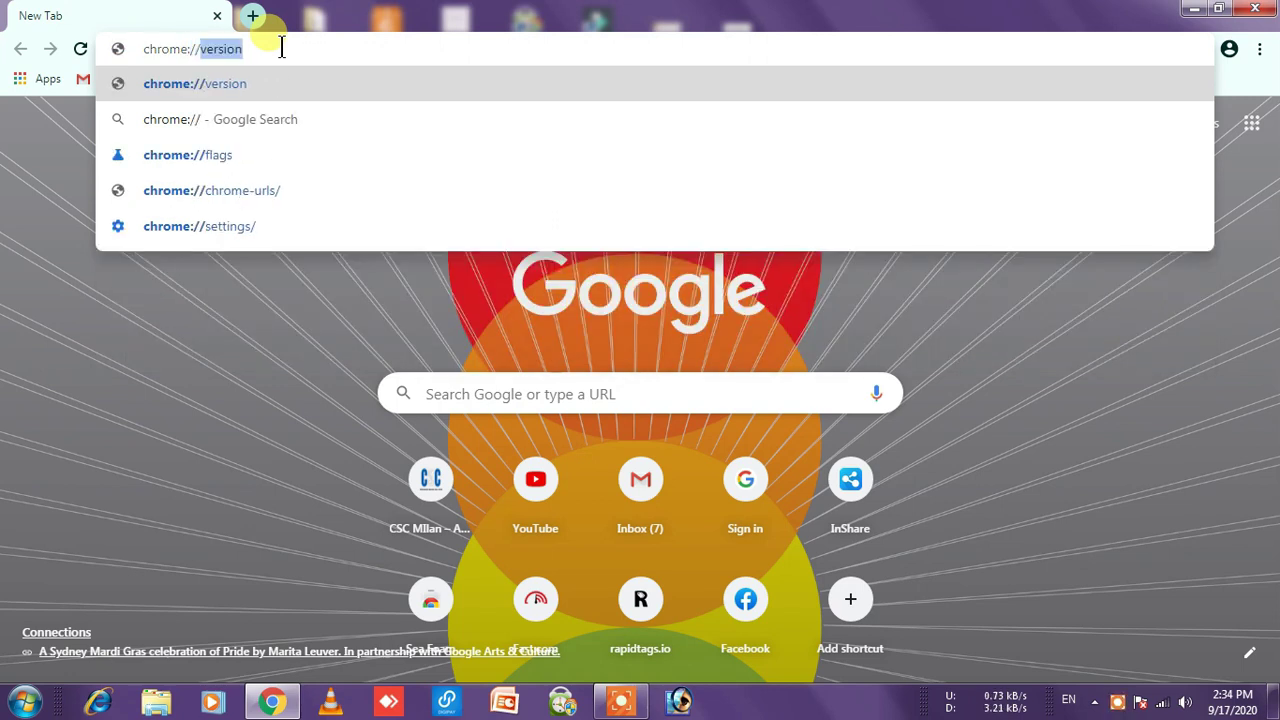
{"action": "type", "text": "fl"}
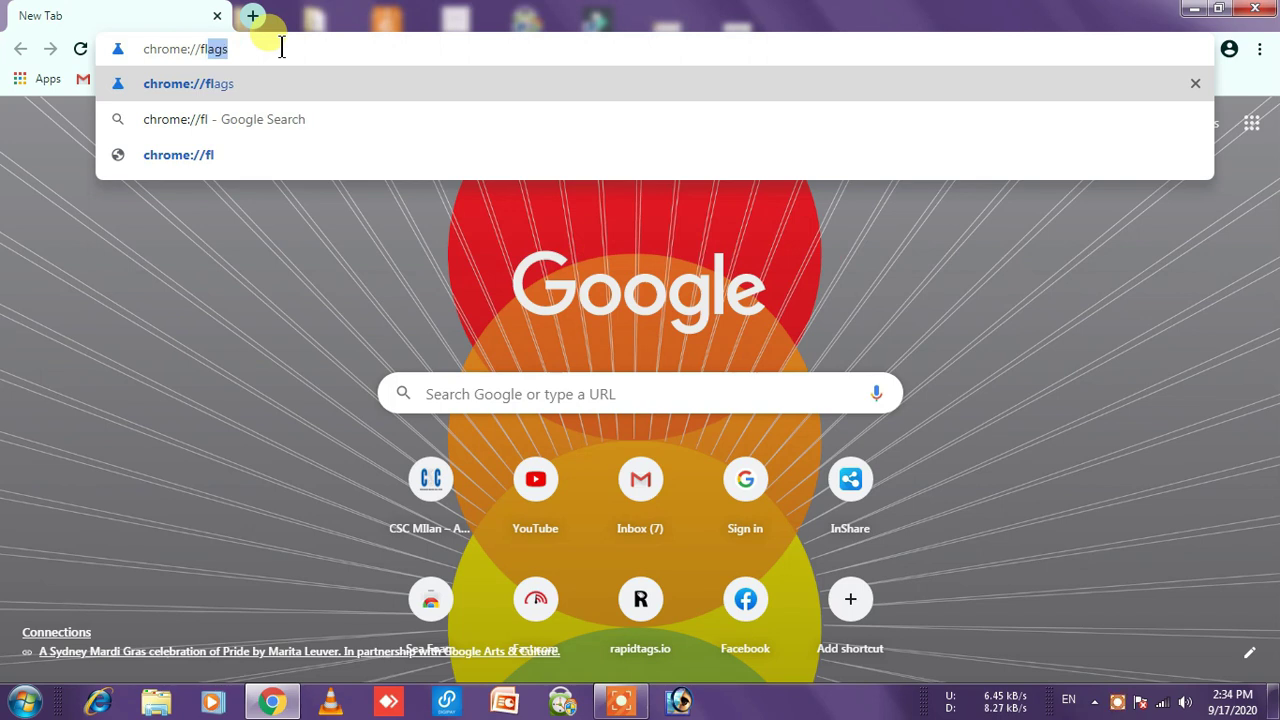
{"action": "type", "text": "afs"}
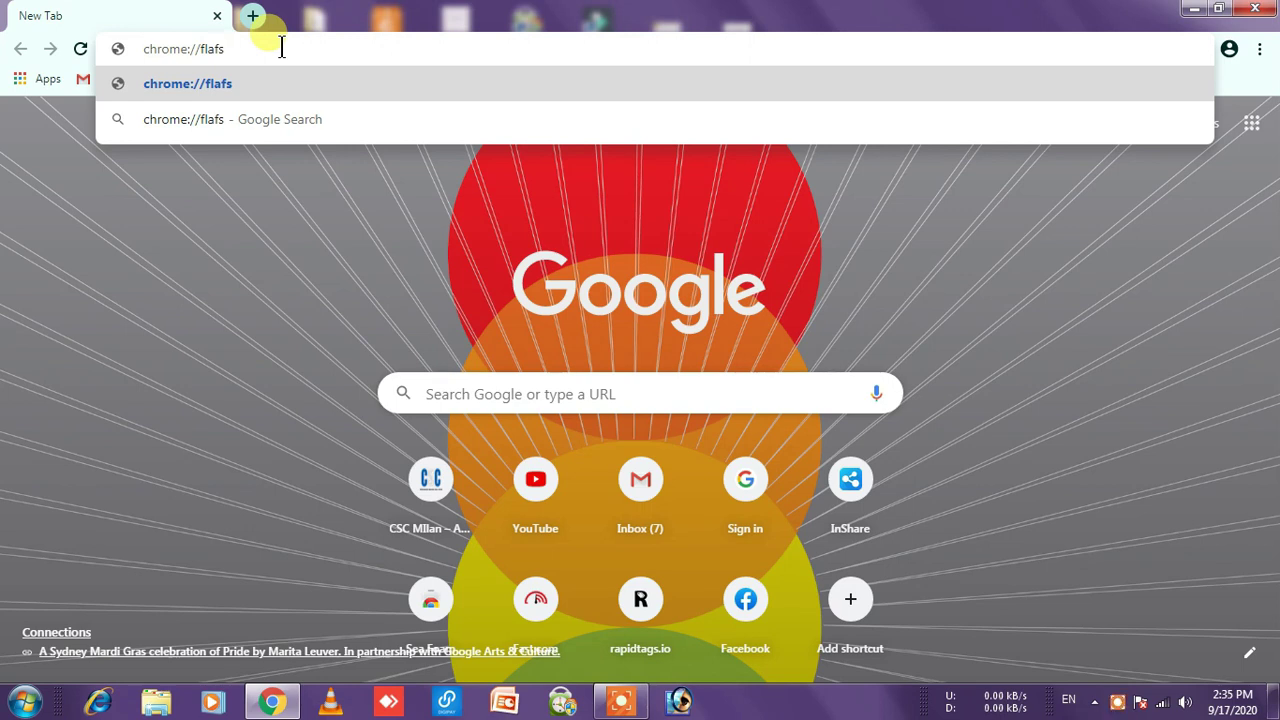
{"action": "key", "text": "BackSpace"}
{"action": "key", "text": "BackSpace"}
{"action": "type", "text": "gs"}
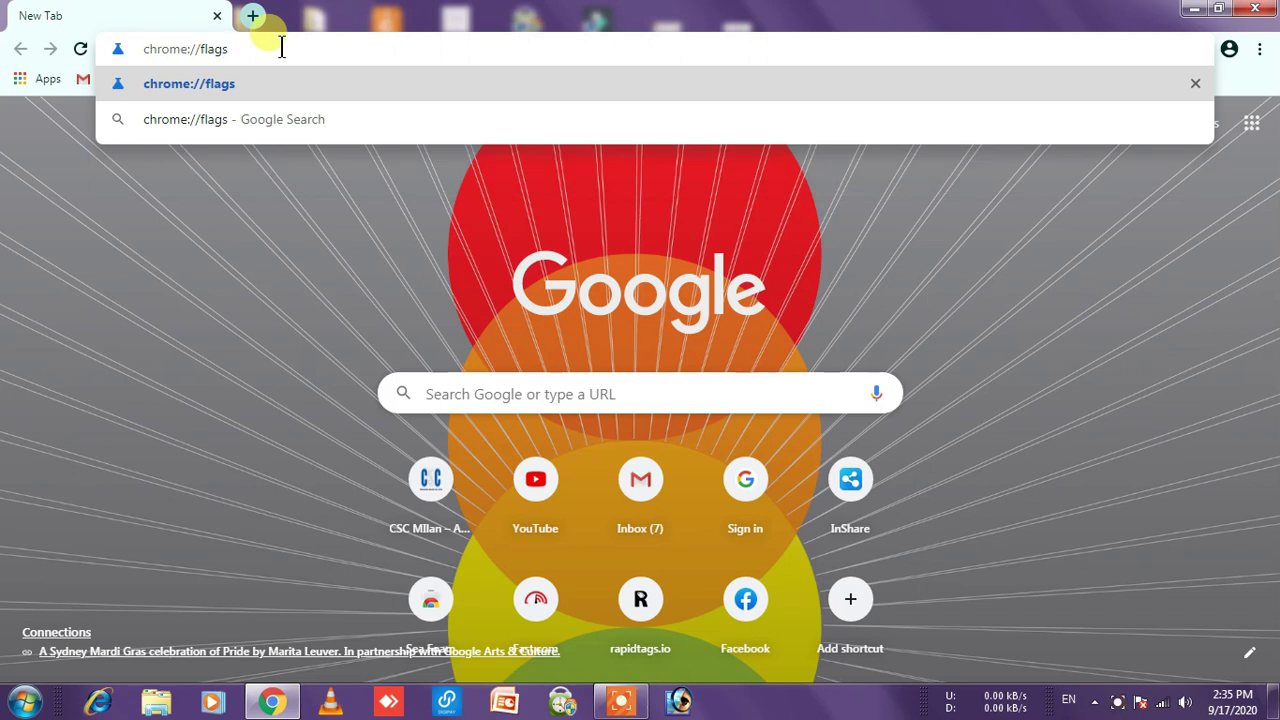
{"action": "key", "text": "Return"}
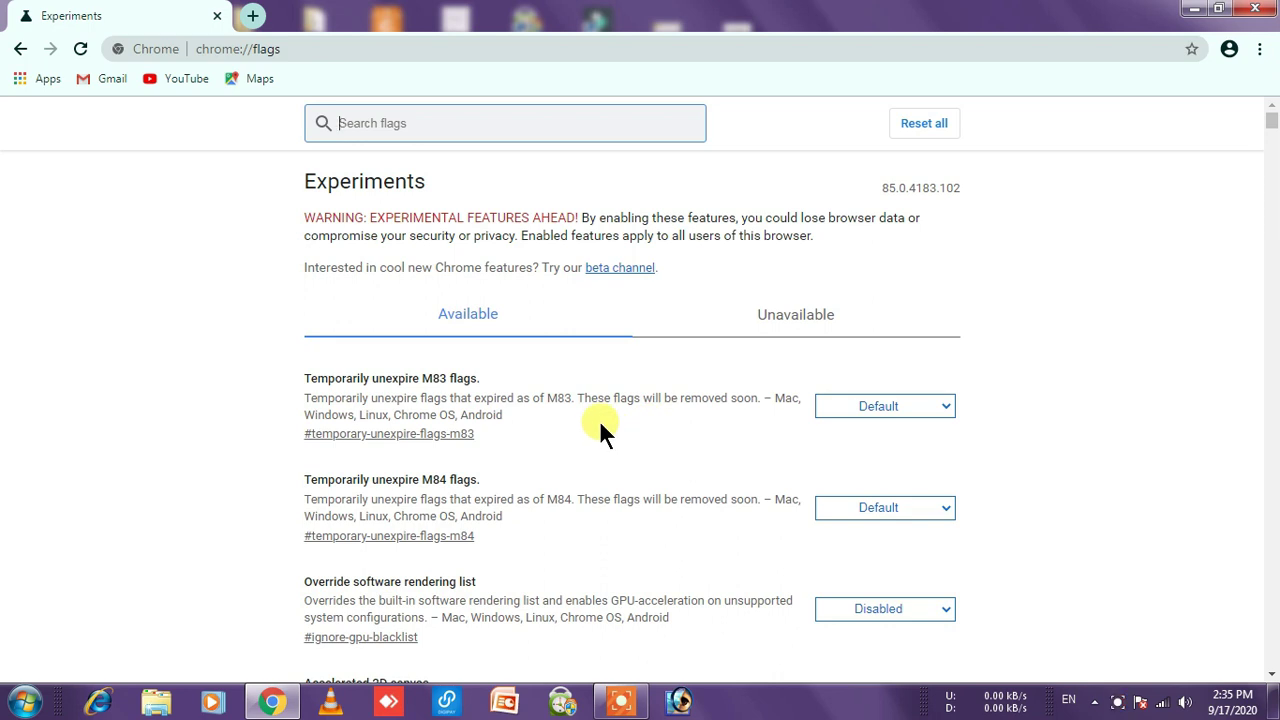
Step: Look through the available experimental flags and their current settings
{"action": "scroll", "coordinate": [599, 419], "scroll_direction": "down", "scroll_amount": 3}
{"action": "scroll", "coordinate": [599, 425], "scroll_direction": "down", "scroll_amount": 1}
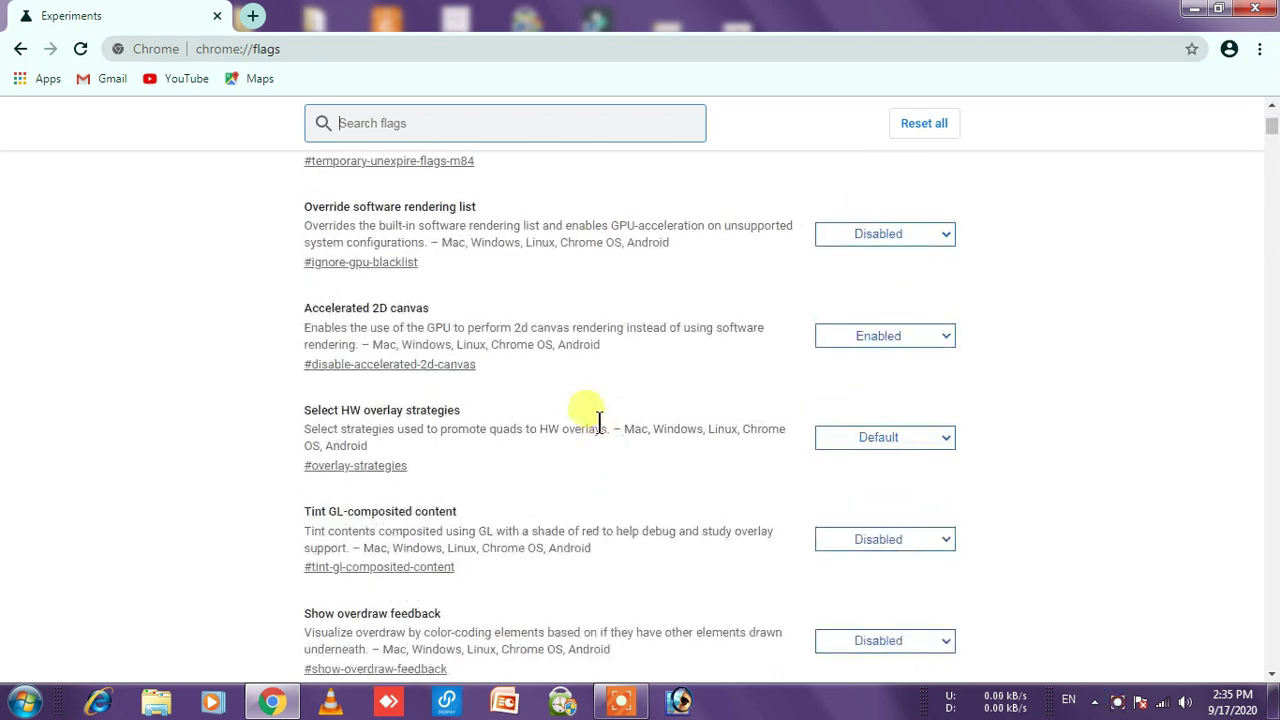
{"action": "scroll", "coordinate": [599, 422], "scroll_direction": "down", "scroll_amount": 3}
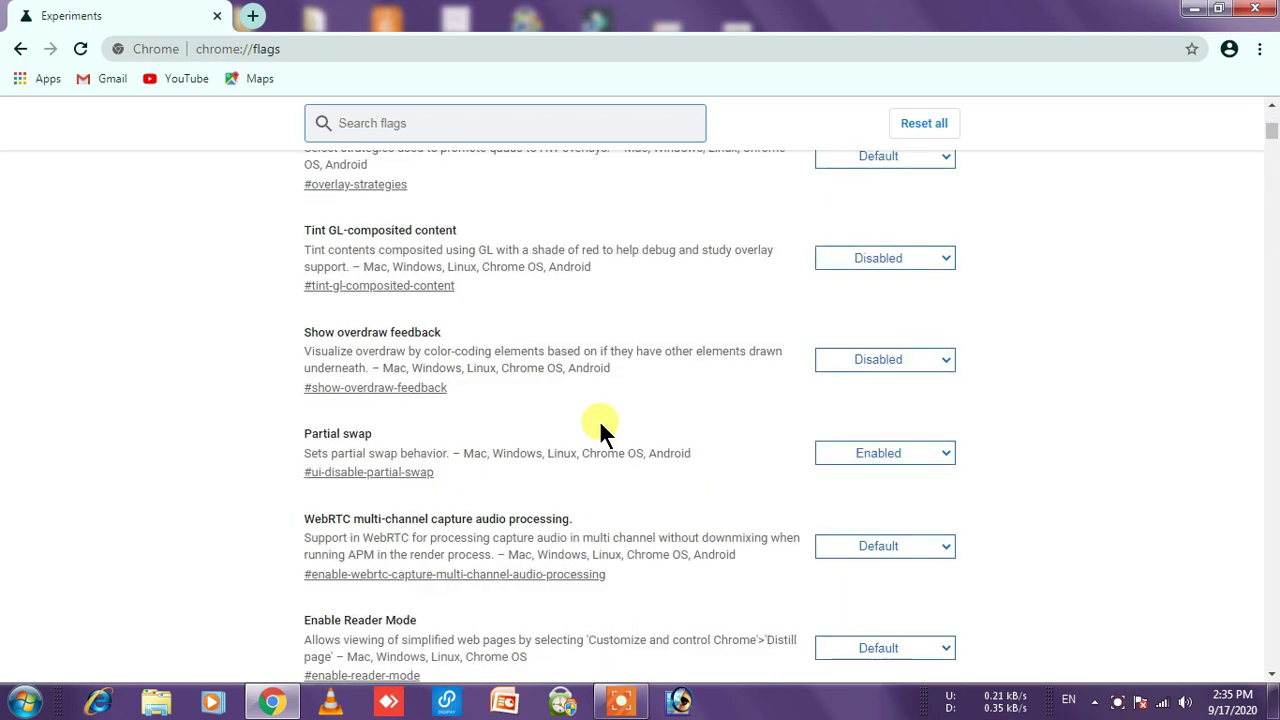
{"action": "scroll", "coordinate": [600, 425], "scroll_direction": "down", "scroll_amount": 3}
{"action": "scroll", "coordinate": [599, 419], "scroll_direction": "down", "scroll_amount": 6}
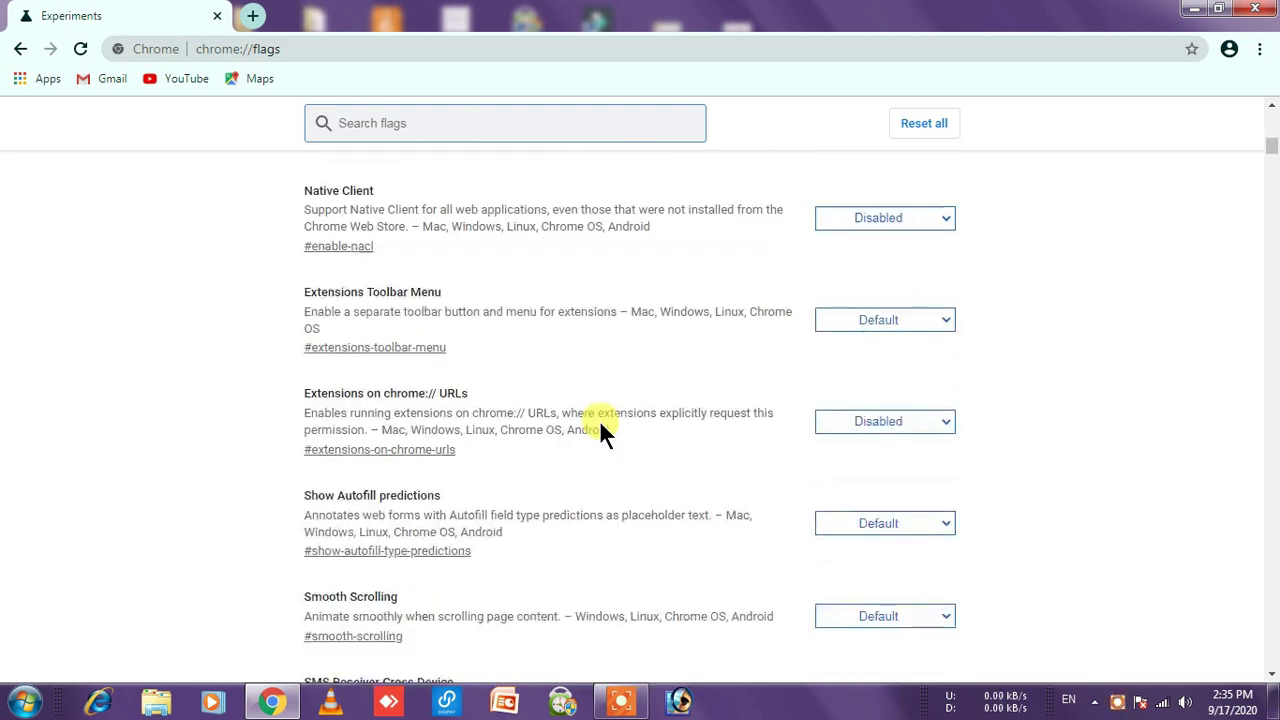
{"action": "scroll", "coordinate": [599, 419], "scroll_direction": "down", "scroll_amount": 4}
{"action": "scroll", "coordinate": [599, 420], "scroll_direction": "down", "scroll_amount": 6}
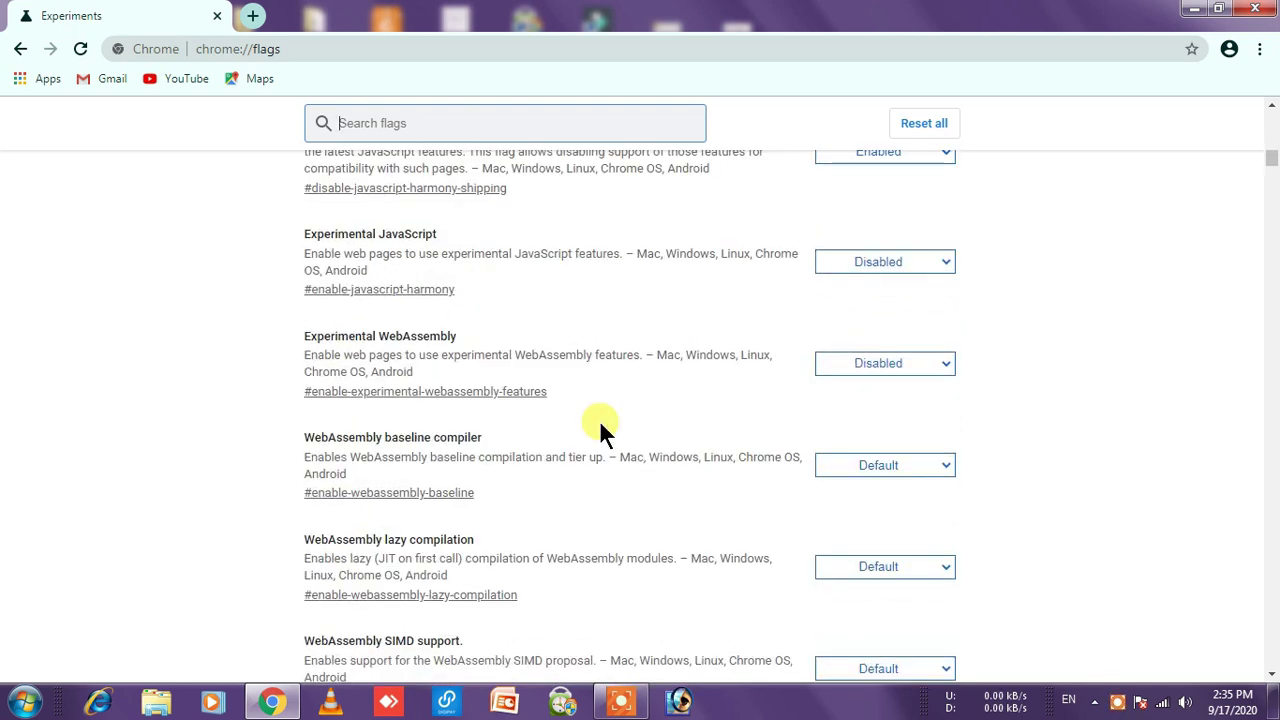
{"action": "scroll", "coordinate": [599, 419], "scroll_direction": "down", "scroll_amount": 4}
{"action": "scroll", "coordinate": [599, 420], "scroll_direction": "up", "scroll_amount": 9}
{"action": "scroll", "coordinate": [599, 419], "scroll_direction": "up", "scroll_amount": 5}
Step: Search the flags for "local"
{"action": "left_click", "coordinate": [355, 118]}
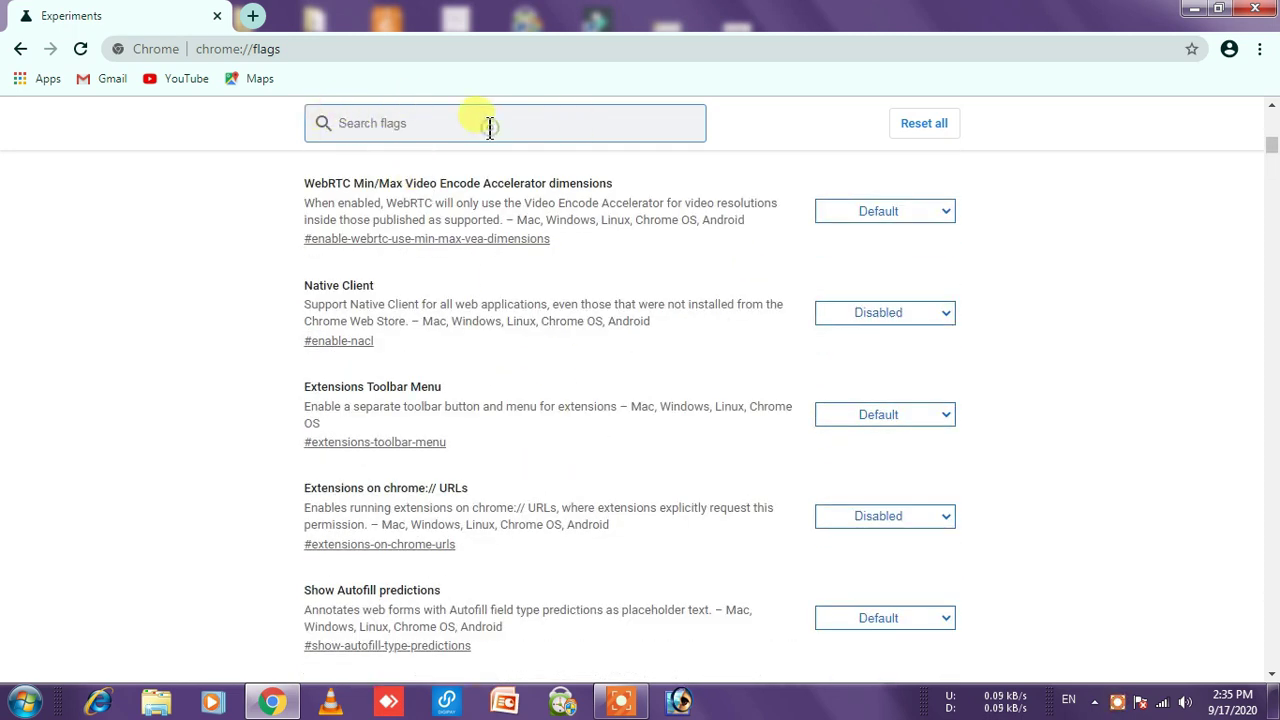
{"action": "type", "text": "lo"}
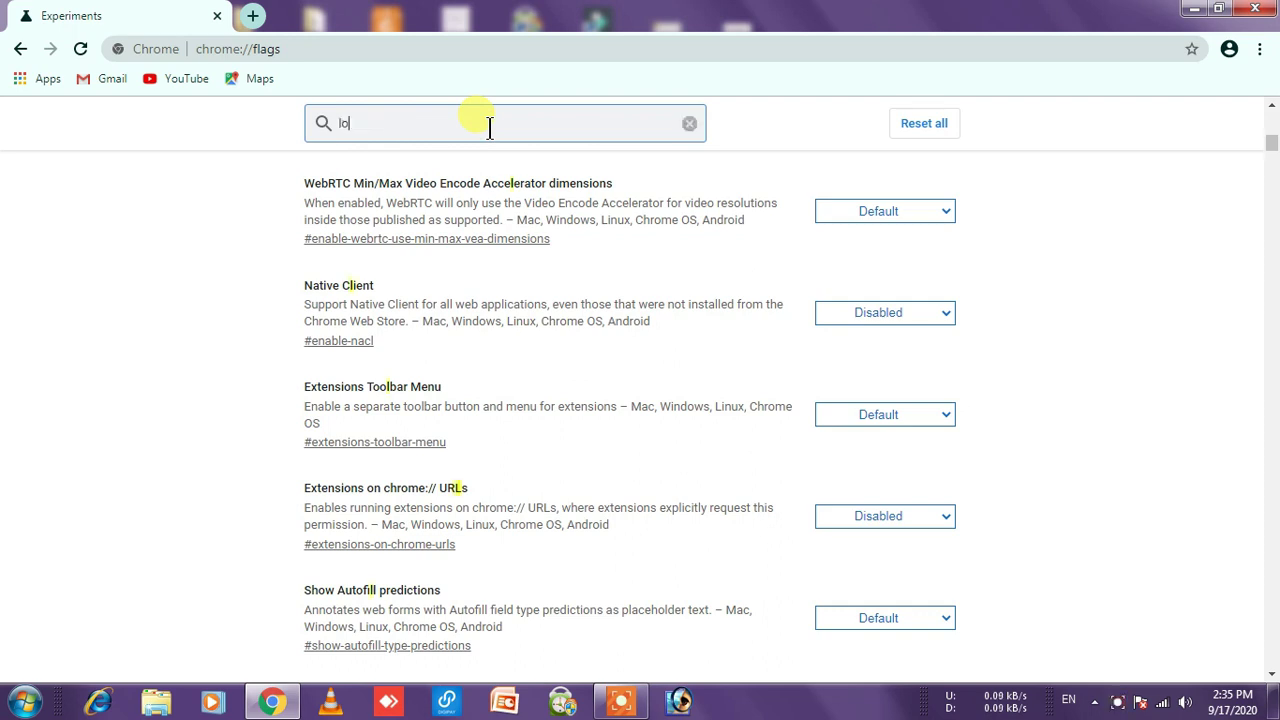
{"action": "type", "text": "call"}
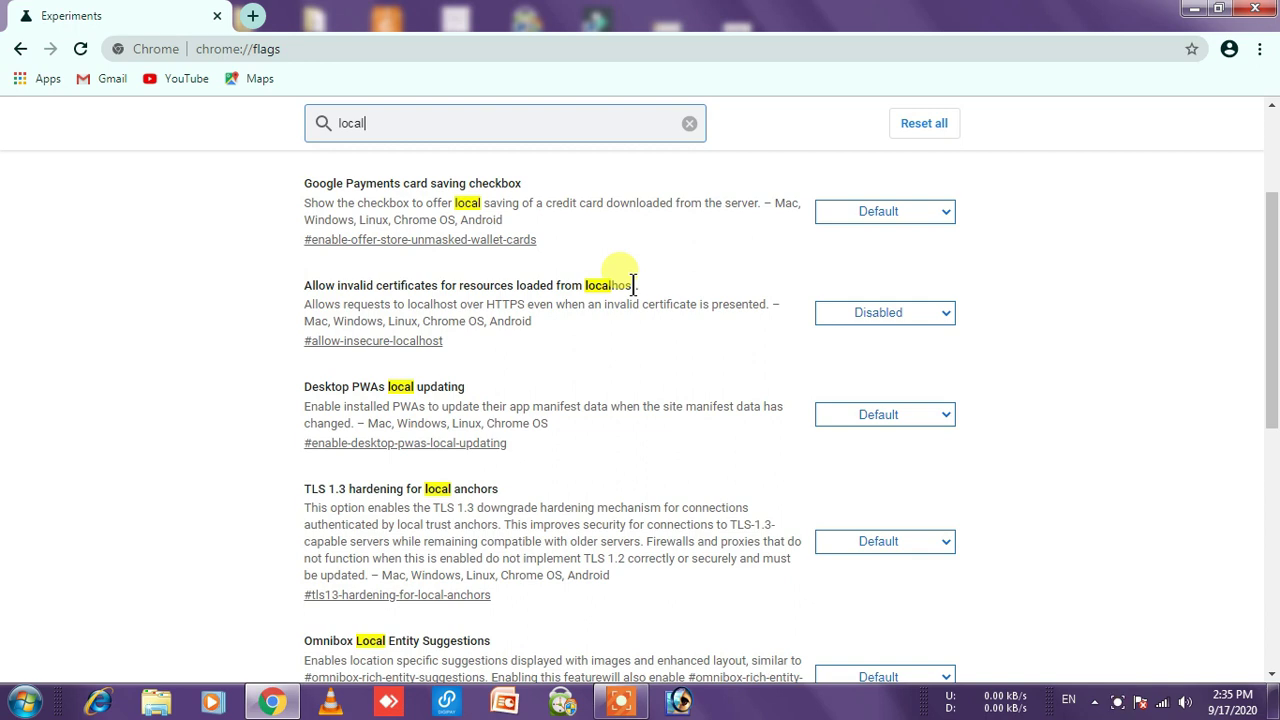
Step: Set the flag "Allow invalid certificates for resources loaded from localhost" to Enabled and relaunch the browser
{"action": "left_click", "coordinate": [888, 312]}
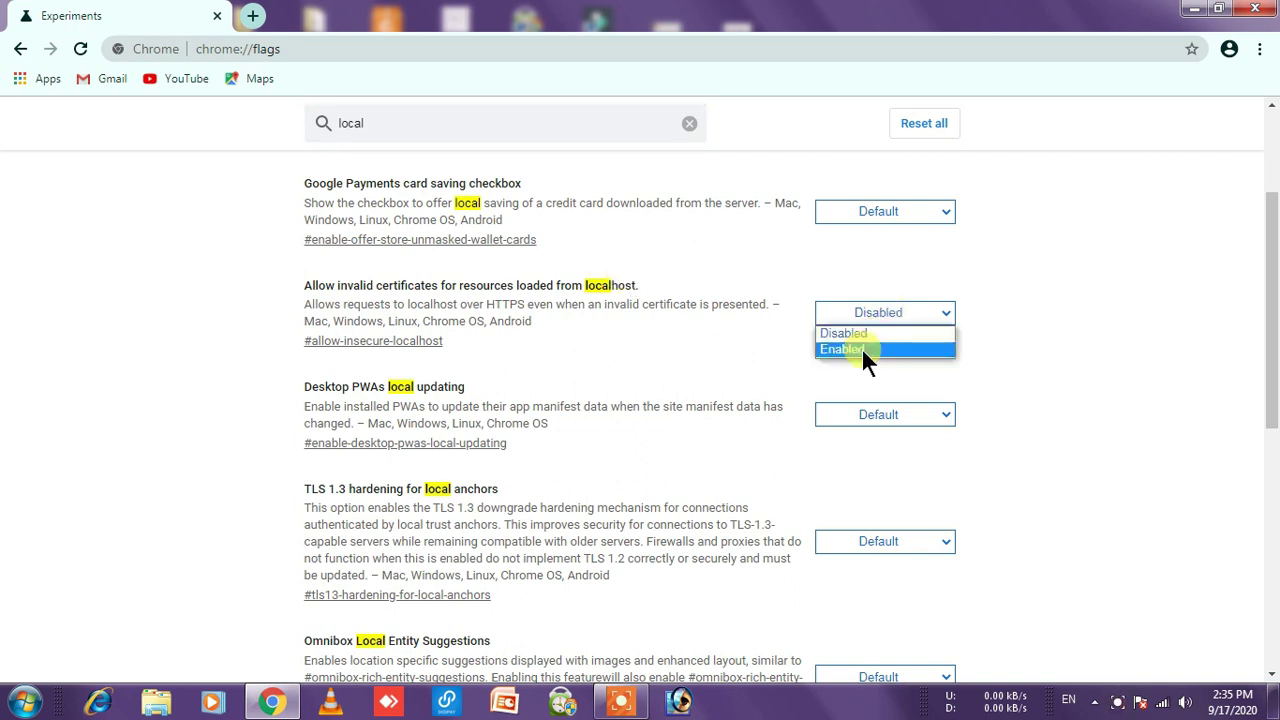
{"action": "left_click", "coordinate": [861, 347]}
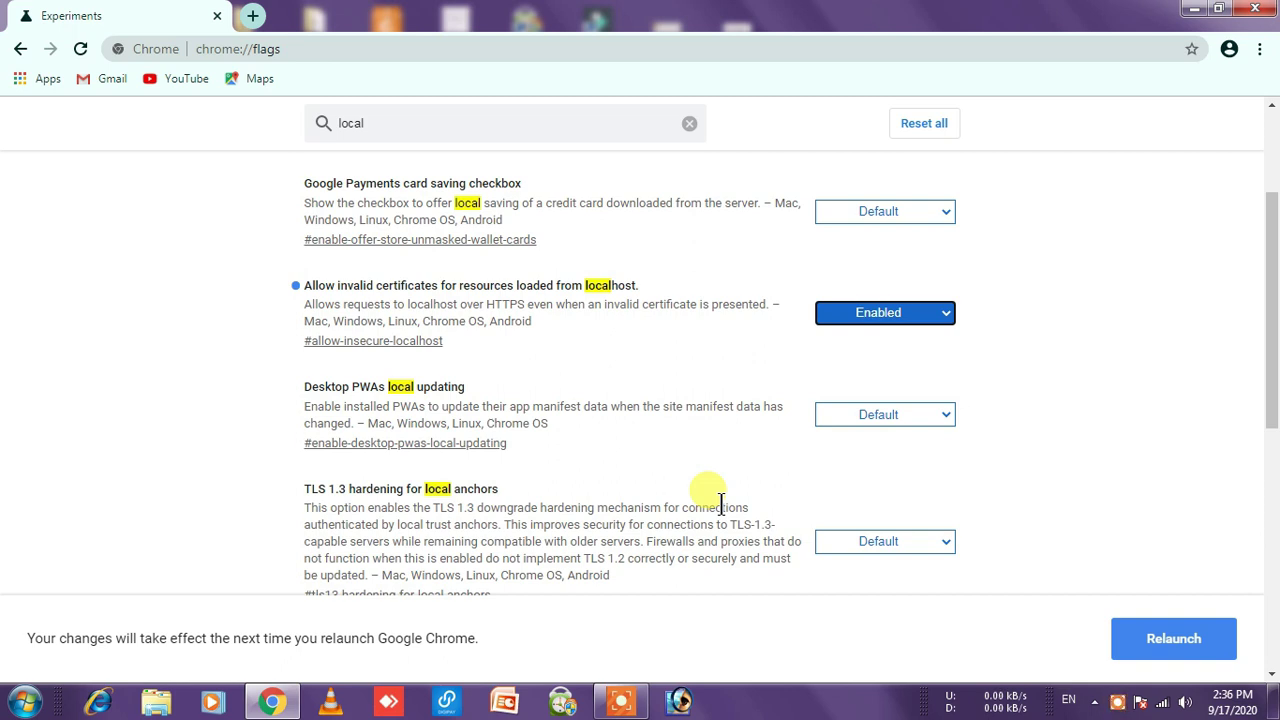
{"action": "left_click", "coordinate": [1174, 638]}
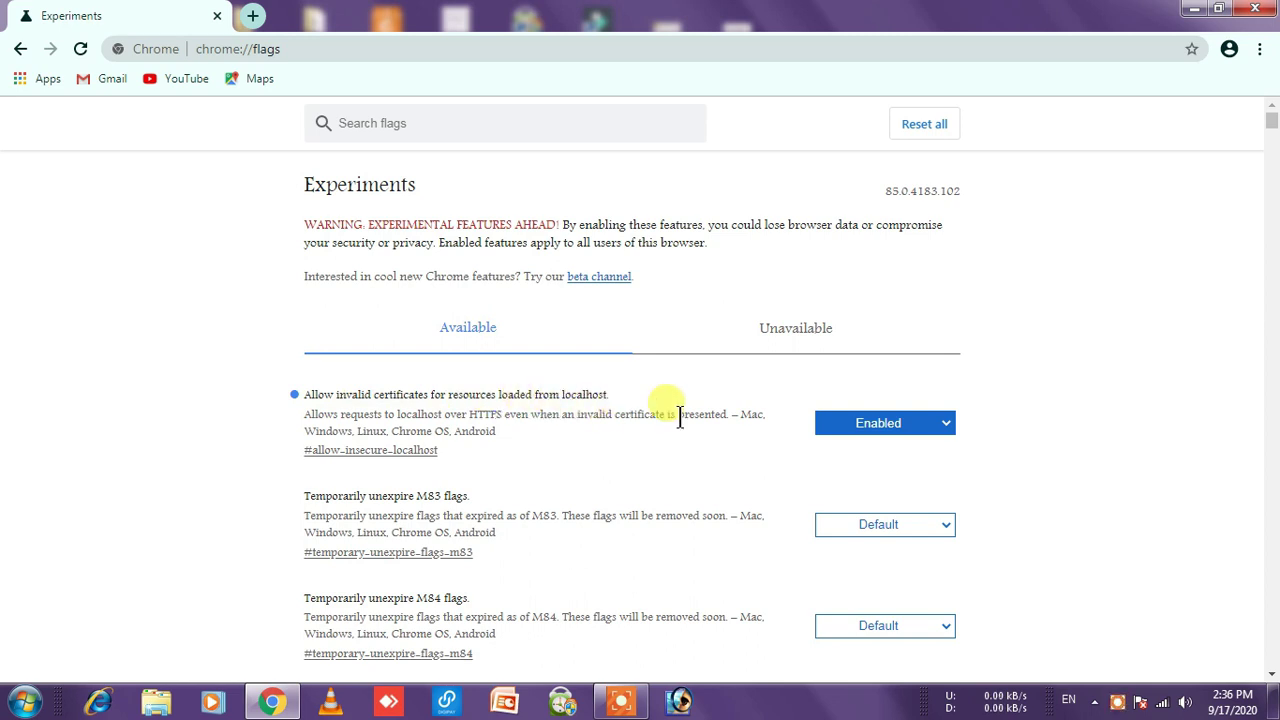
Step: Replace the Experiments tab with a new tab and open the browser settings in it
{"action": "left_click", "coordinate": [253, 16]}
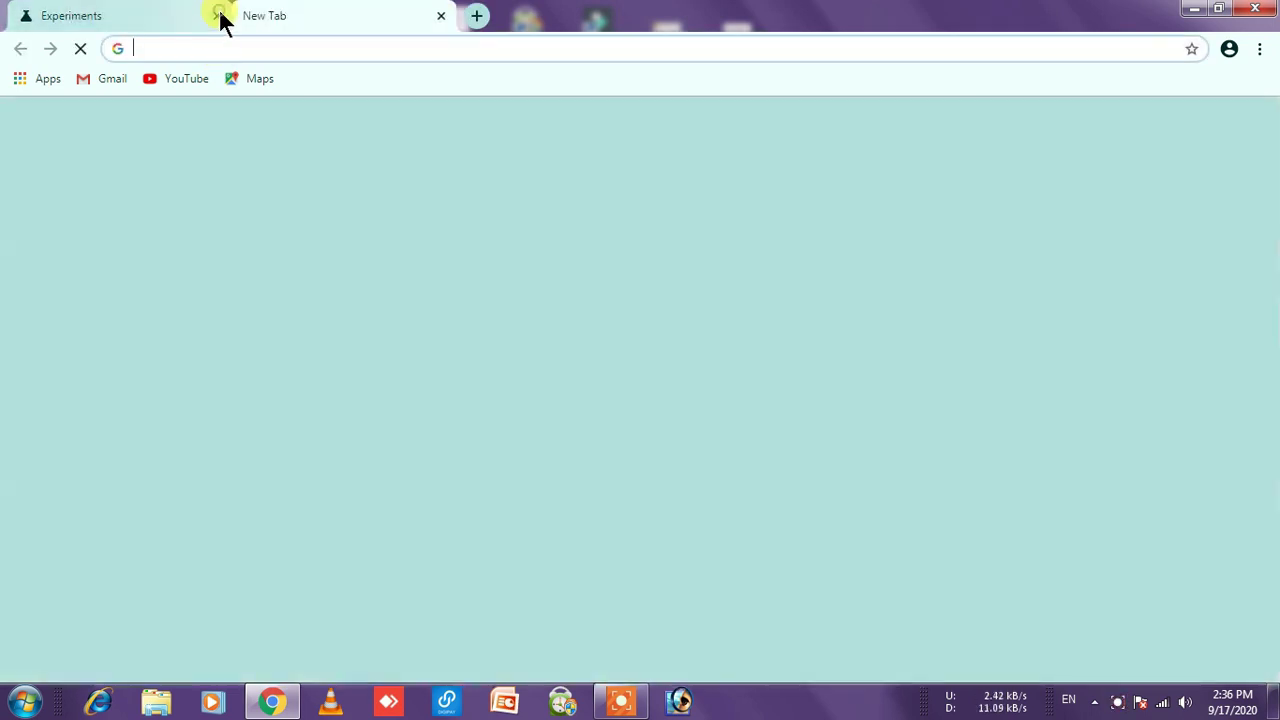
{"action": "left_click", "coordinate": [219, 16]}
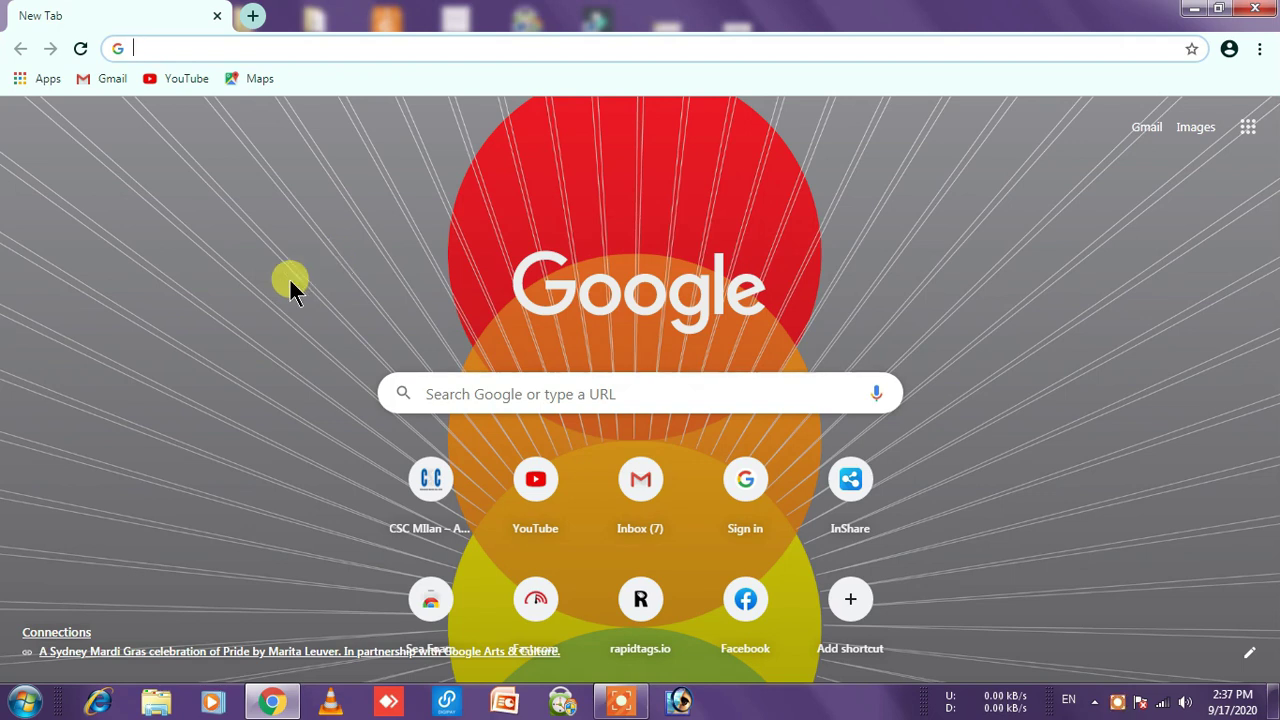
{"action": "left_click", "coordinate": [1260, 50]}
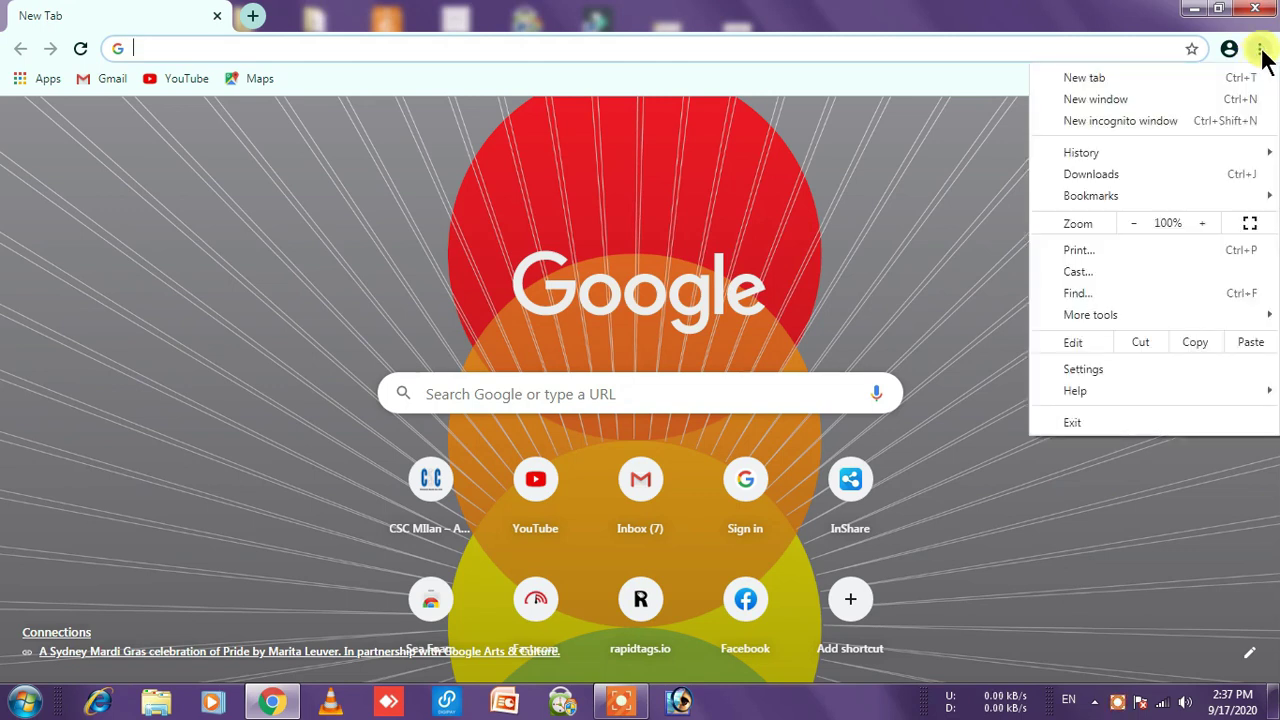
{"action": "left_click", "coordinate": [1101, 367]}
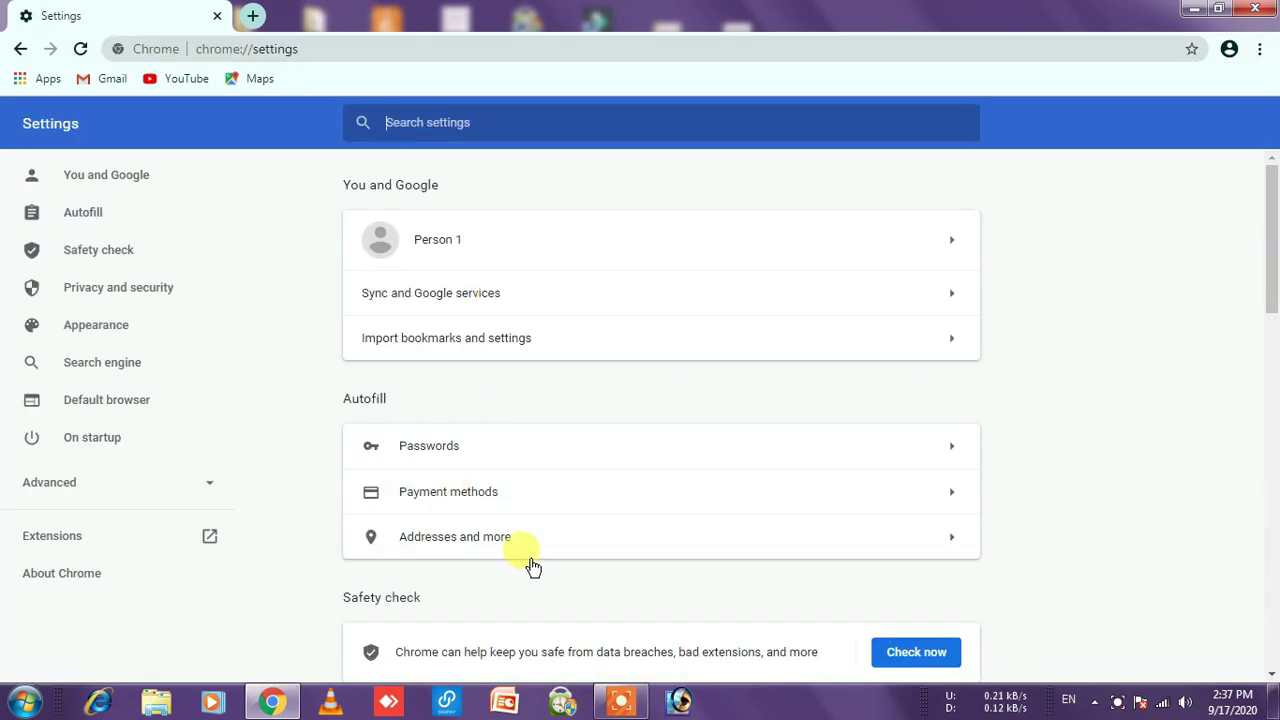
Step: Open the Notifications permission within Site Settings under Privacy and security
{"action": "scroll", "coordinate": [770, 445], "scroll_direction": "down", "scroll_amount": 1}
{"action": "scroll", "coordinate": [772, 445], "scroll_direction": "down", "scroll_amount": 3}
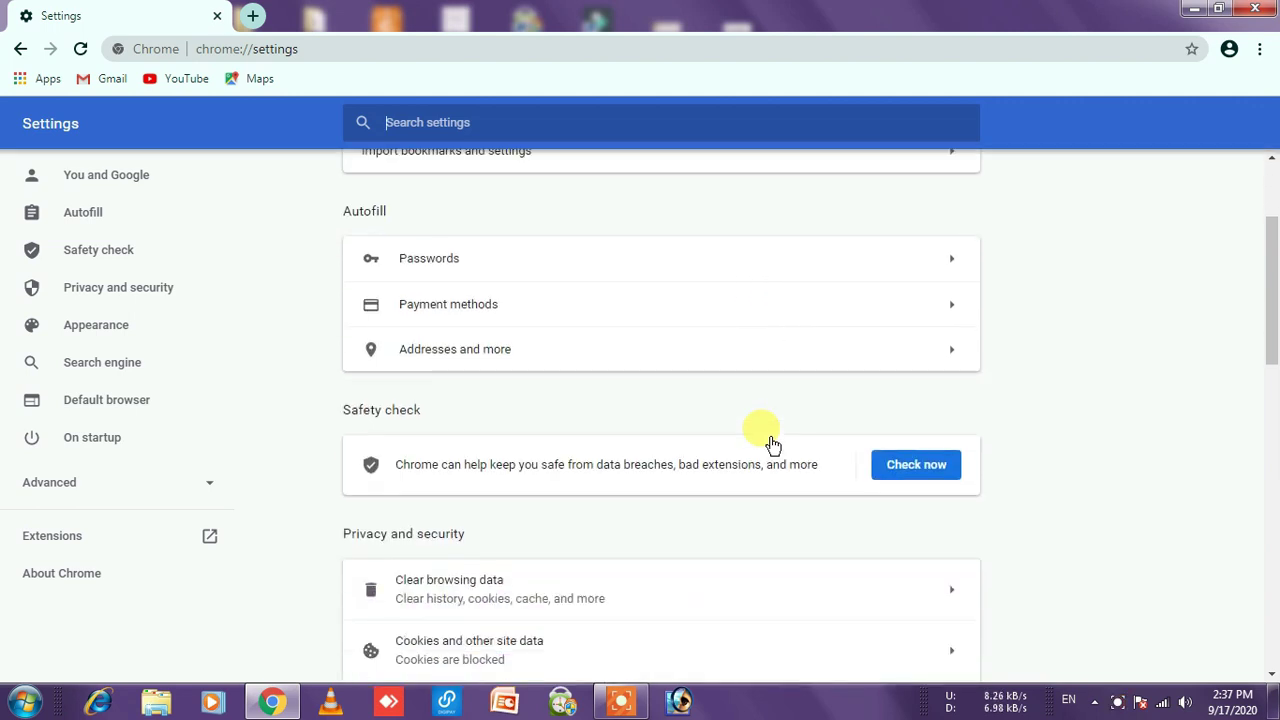
{"action": "scroll", "coordinate": [770, 440], "scroll_direction": "down", "scroll_amount": 1}
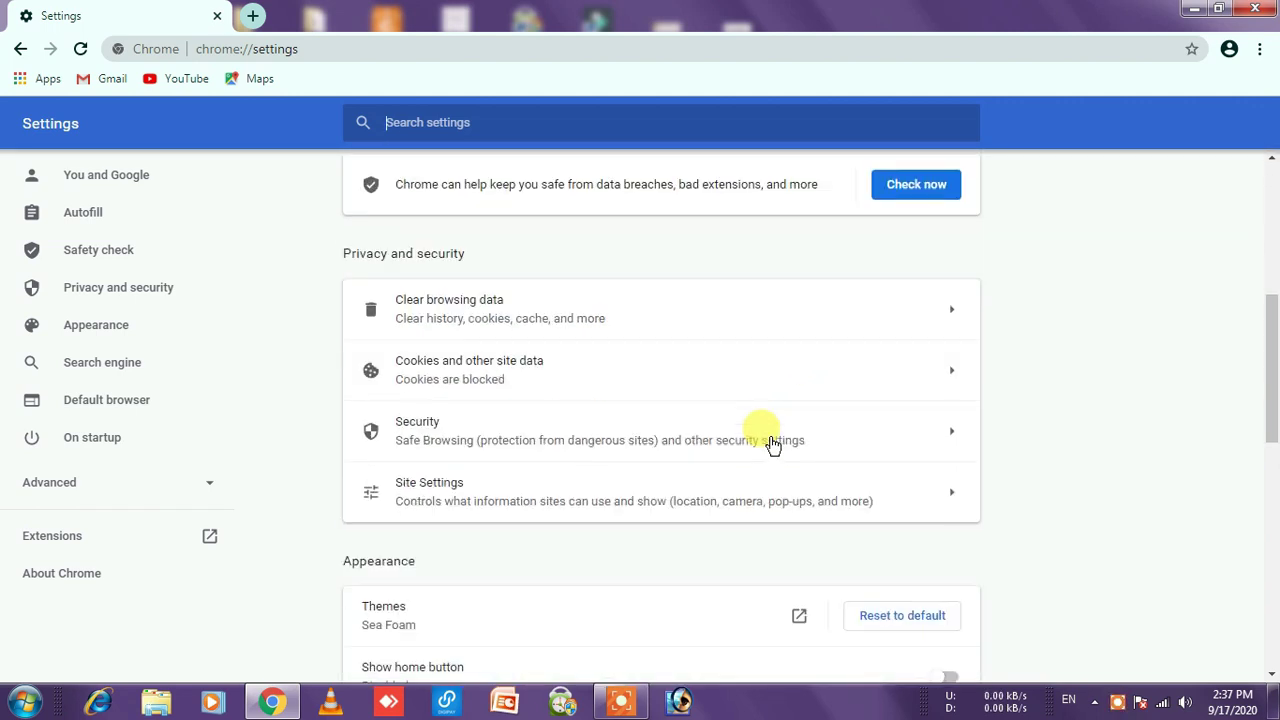
{"action": "left_click", "coordinate": [477, 492]}
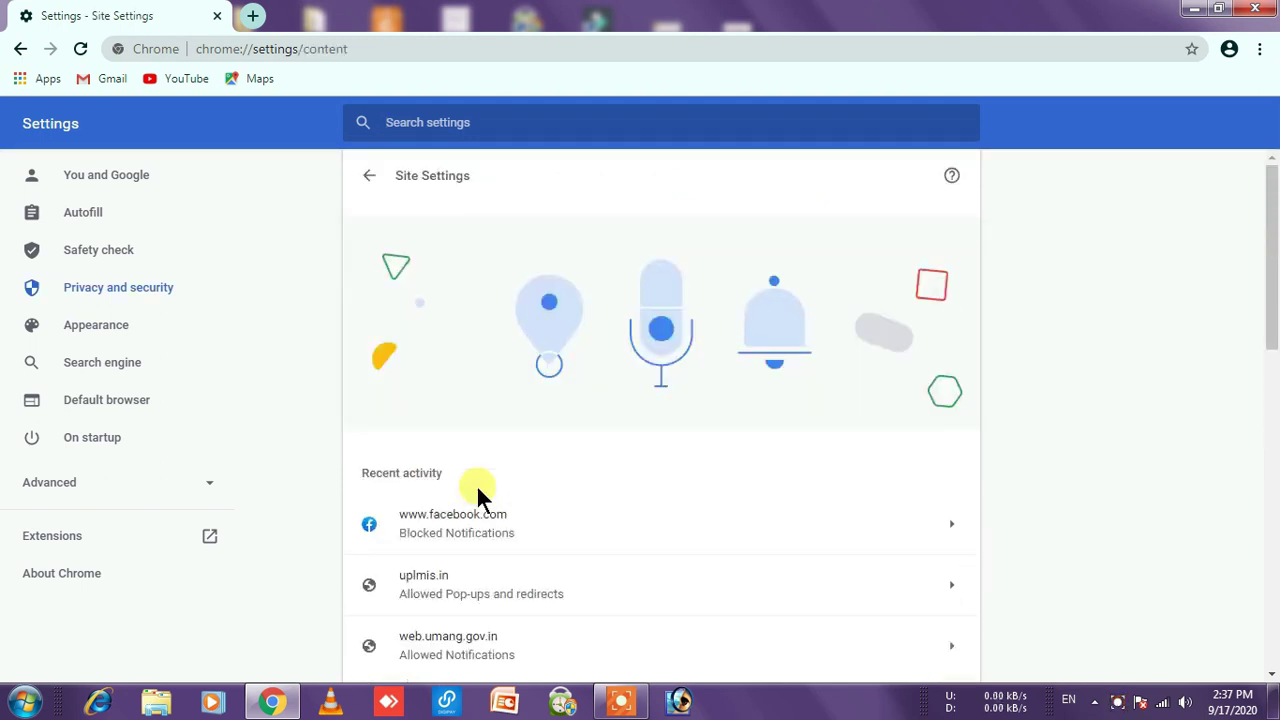
{"action": "scroll", "coordinate": [476, 484], "scroll_direction": "down", "scroll_amount": 3}
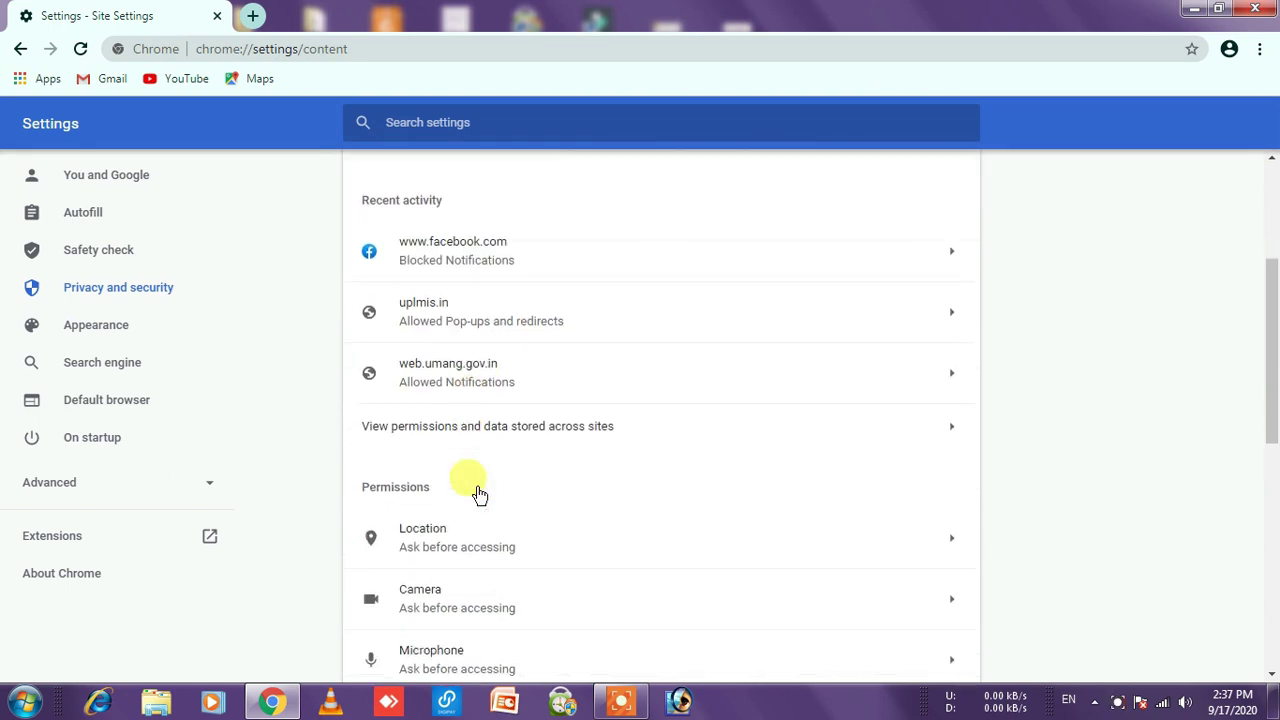
{"action": "scroll", "coordinate": [478, 494], "scroll_direction": "down", "scroll_amount": 3}
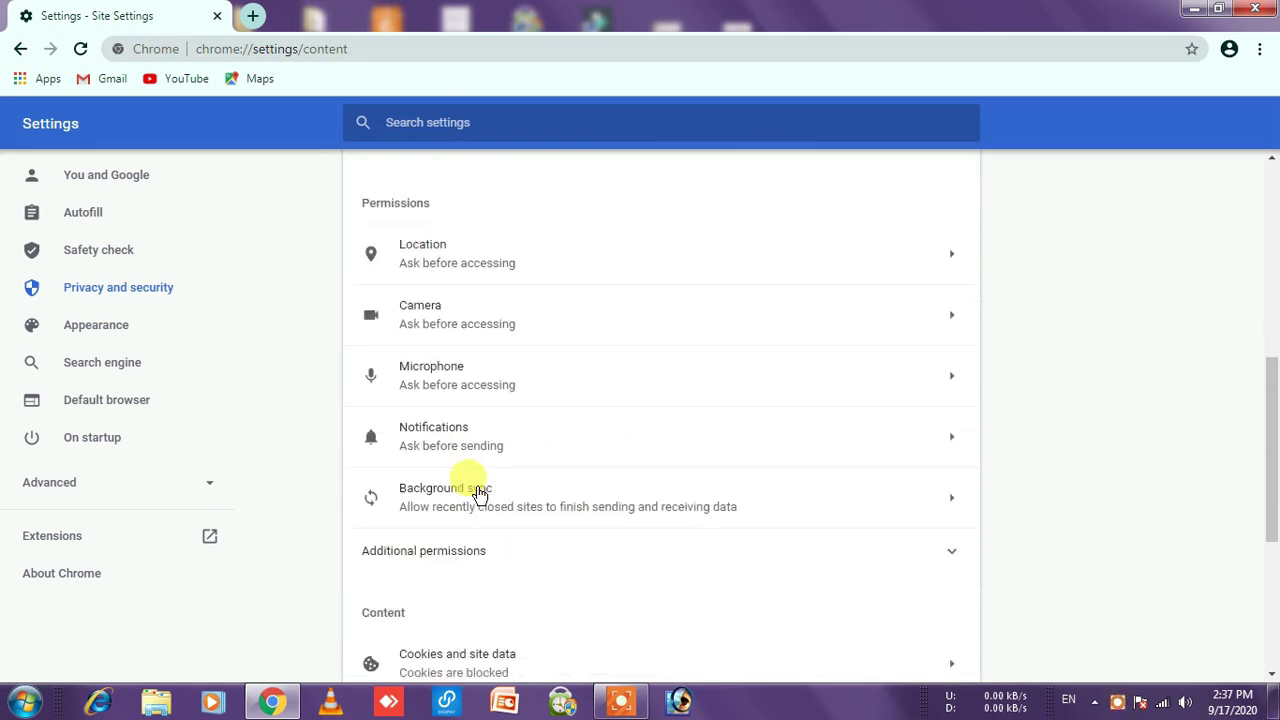
{"action": "scroll", "coordinate": [478, 494], "scroll_direction": "down", "scroll_amount": 1}
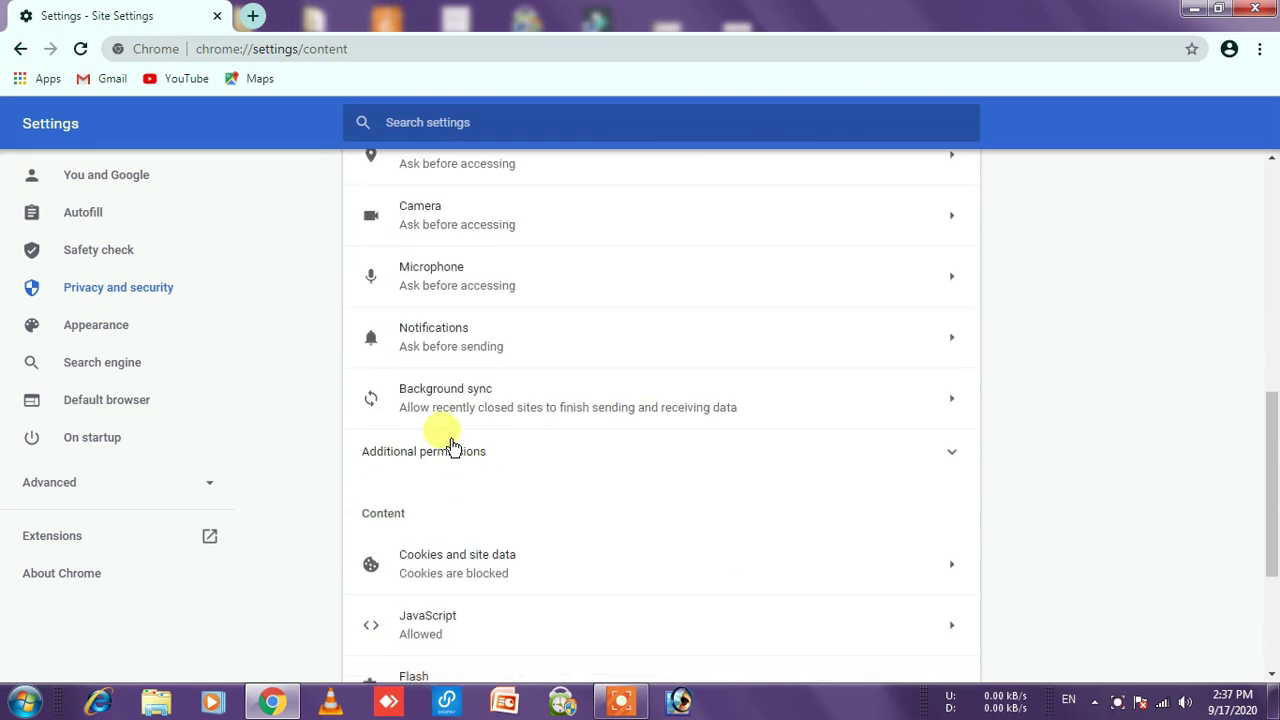
{"action": "left_click", "coordinate": [424, 338]}
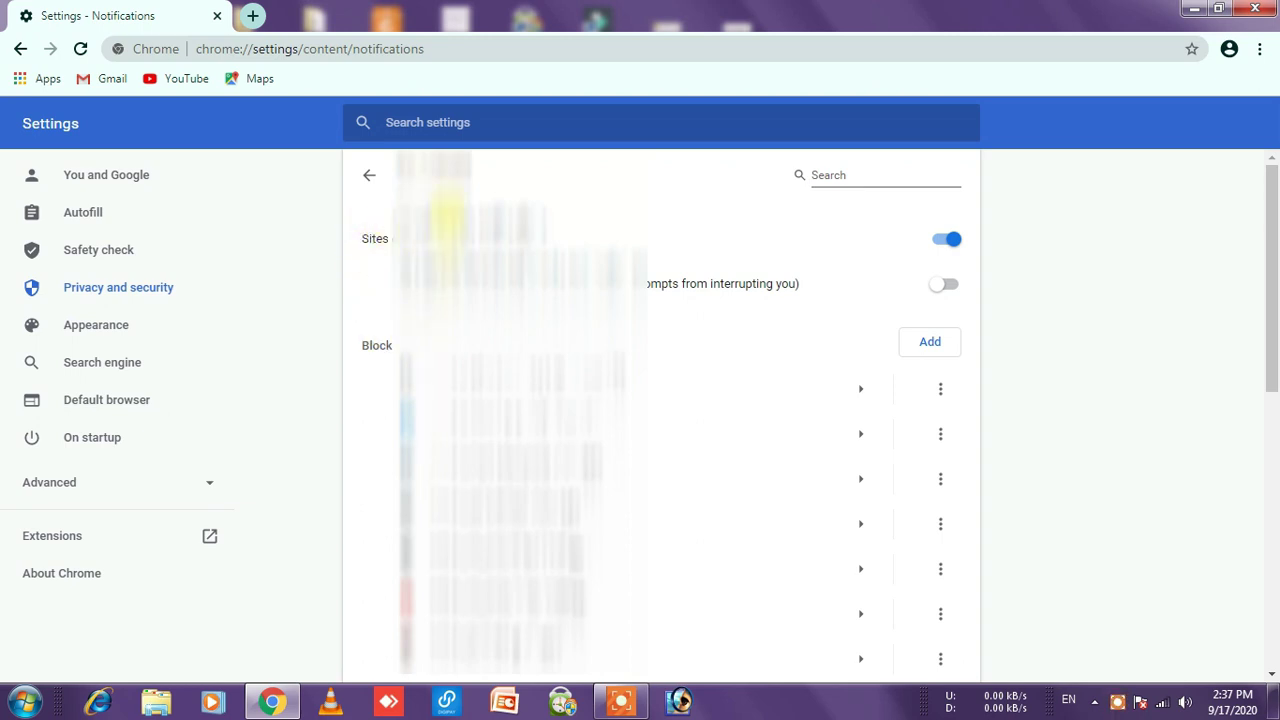
Step: Switch off the main notification permission for sites, and switch it back on
{"action": "left_click", "coordinate": [932, 245]}
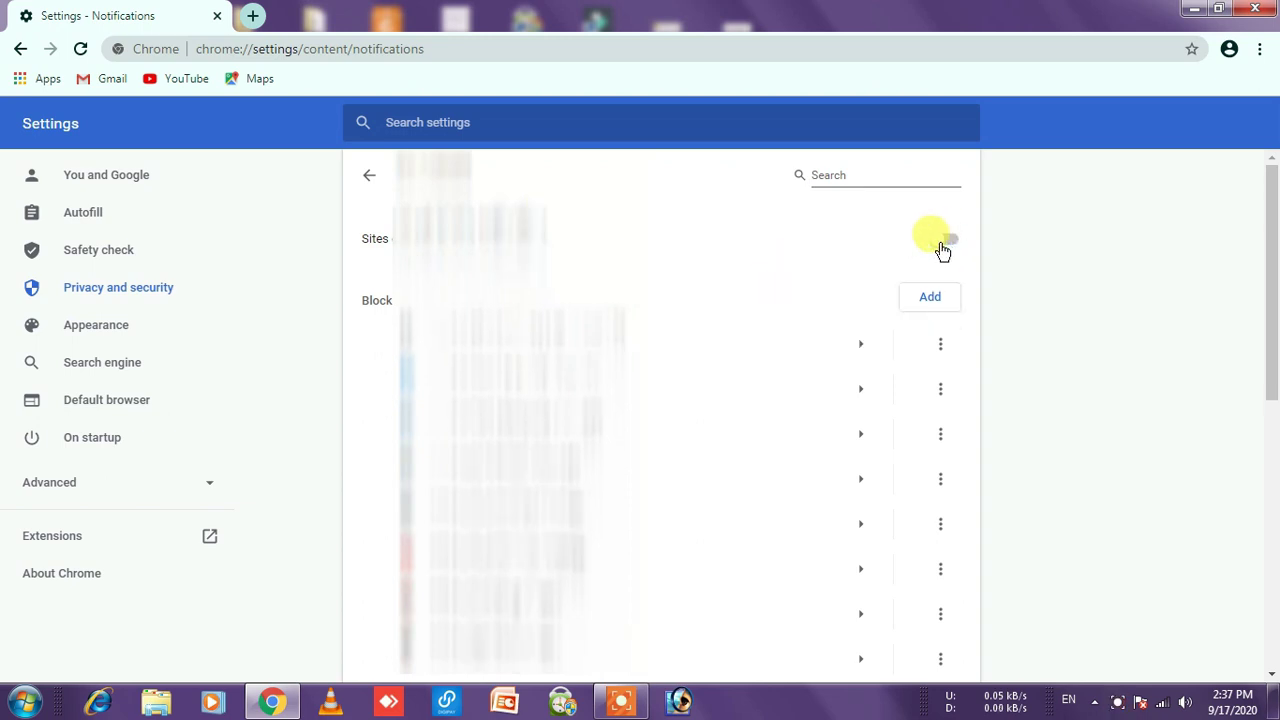
{"action": "left_click", "coordinate": [943, 245]}
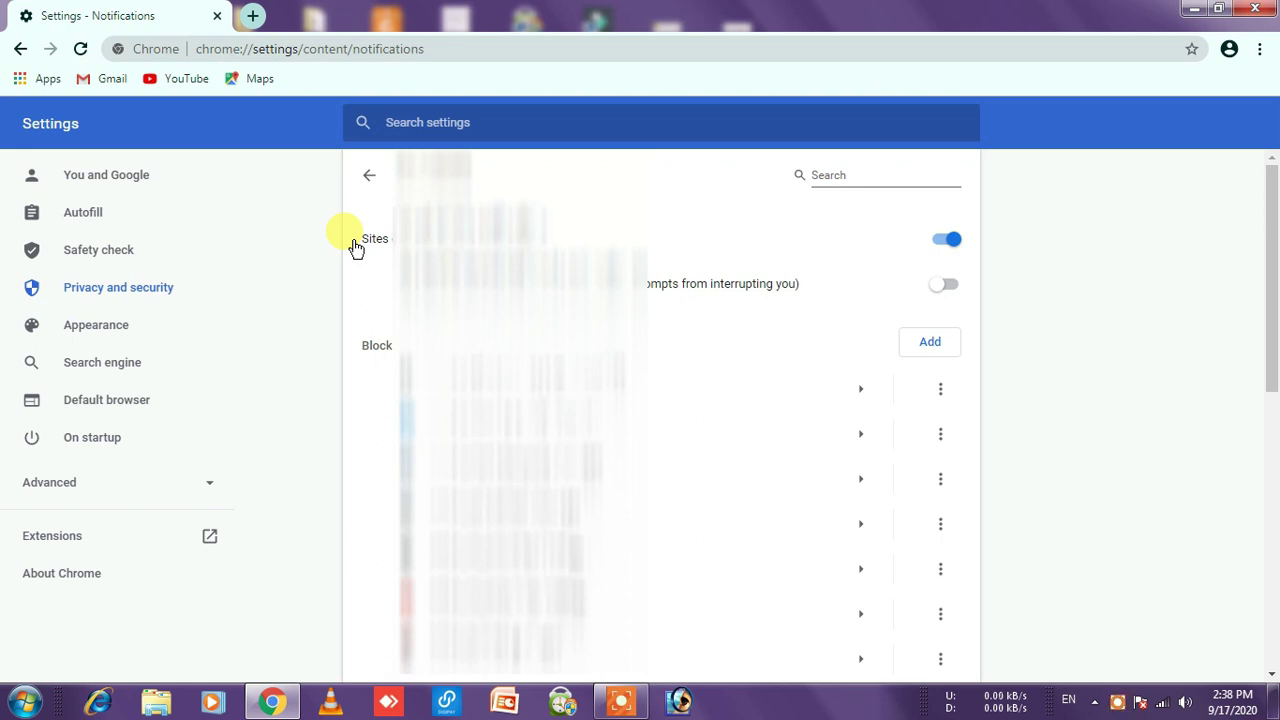
Step: Review the list of sites blocked from sending notifications
{"action": "scroll", "coordinate": [557, 414], "scroll_direction": "down", "scroll_amount": 2}
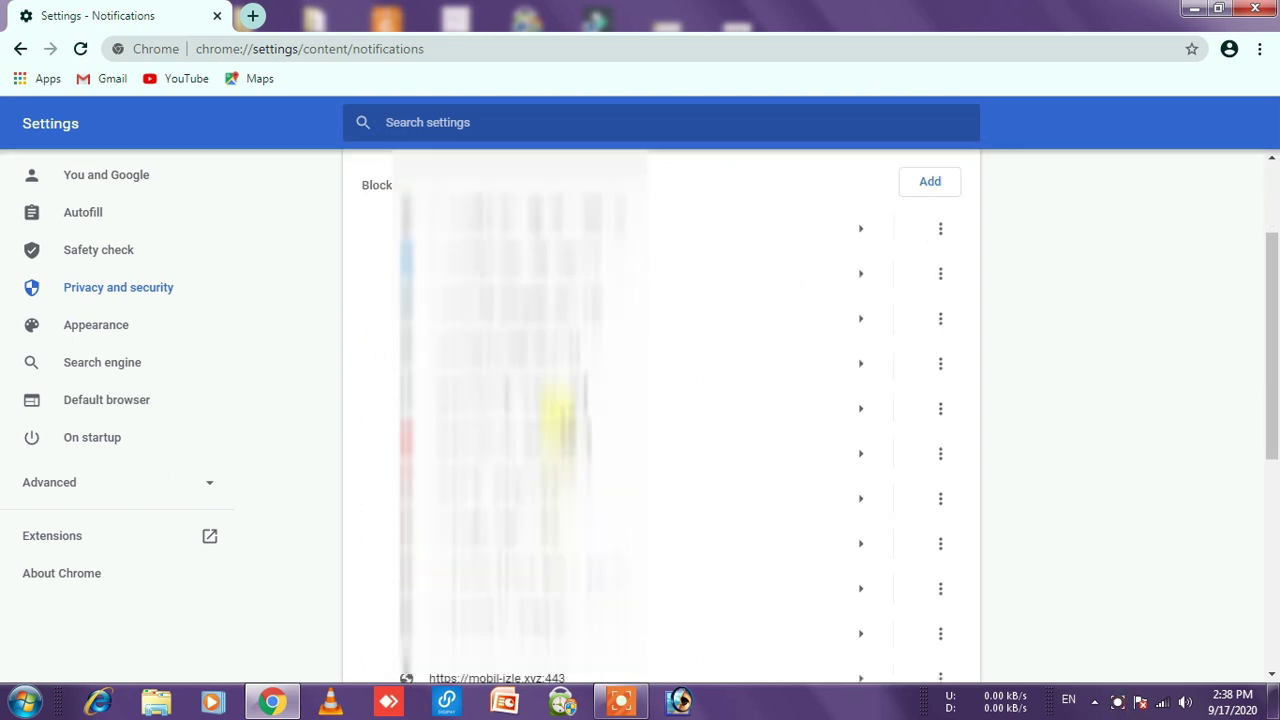
{"action": "scroll", "coordinate": [557, 410], "scroll_direction": "down", "scroll_amount": 3}
{"action": "scroll", "coordinate": [557, 414], "scroll_direction": "up", "scroll_amount": 5}
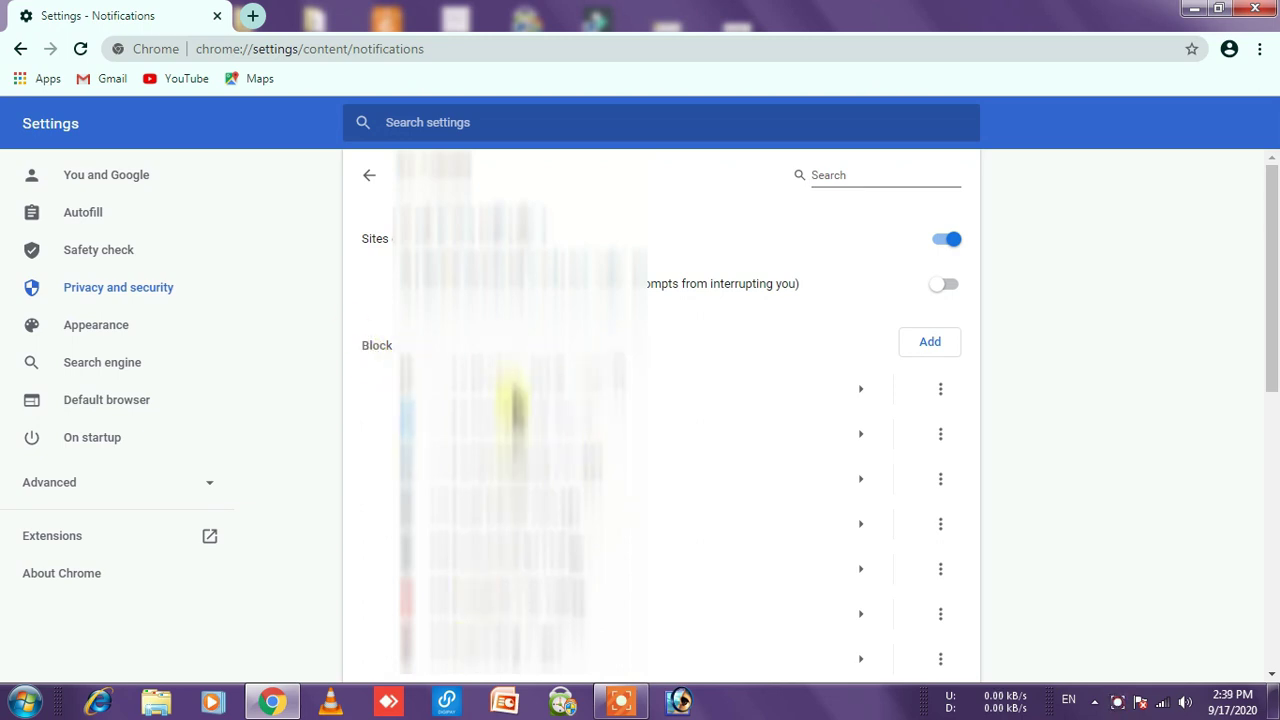
{"action": "scroll", "coordinate": [566, 414], "scroll_direction": "down", "scroll_amount": 2}
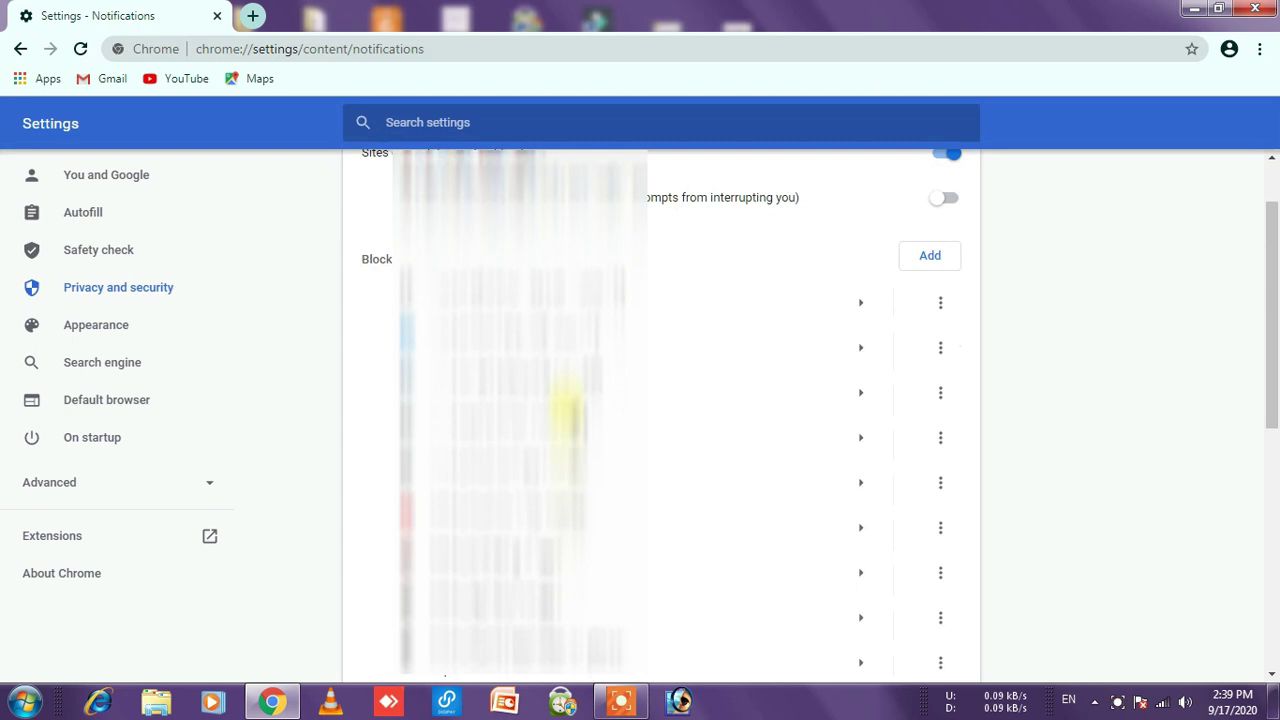
{"action": "scroll", "coordinate": [450, 320], "scroll_direction": "up", "scroll_amount": 2}
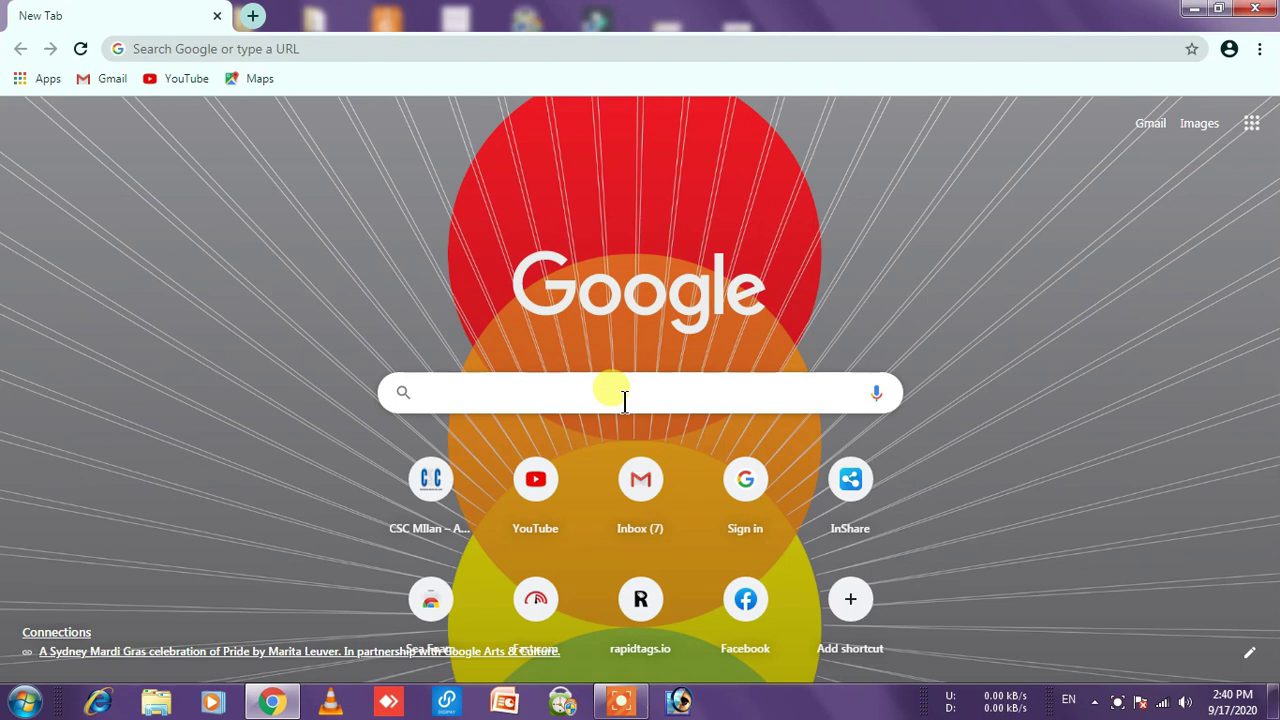
Step: Search Google for "camera price dslr" and look through the results
{"action": "type", "text": "camera"}
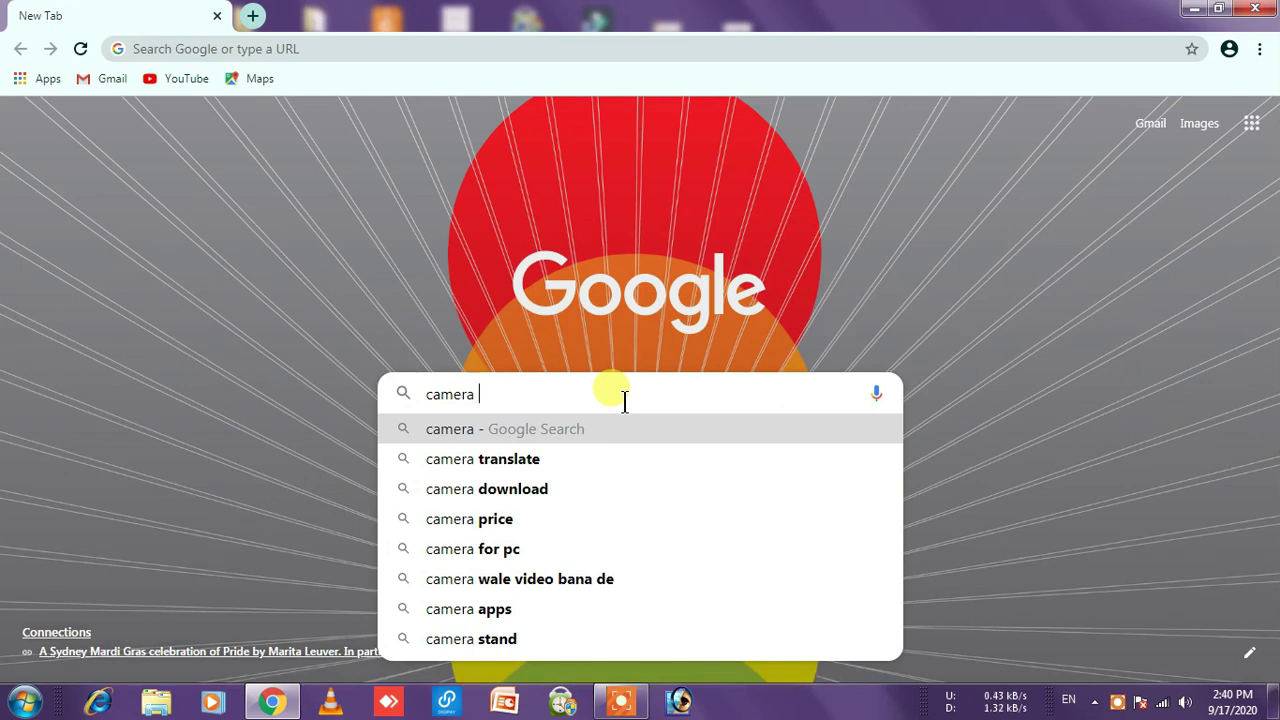
{"action": "type", "text": " price"}
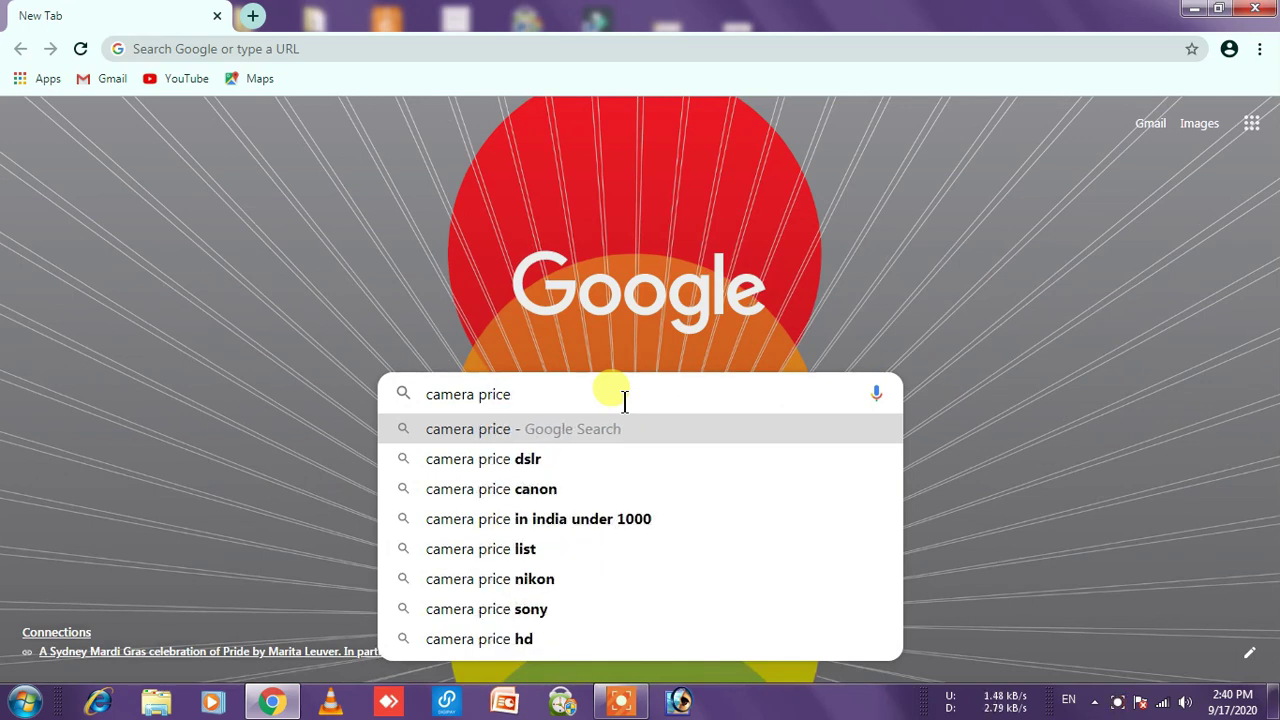
{"action": "left_click", "coordinate": [566, 459]}
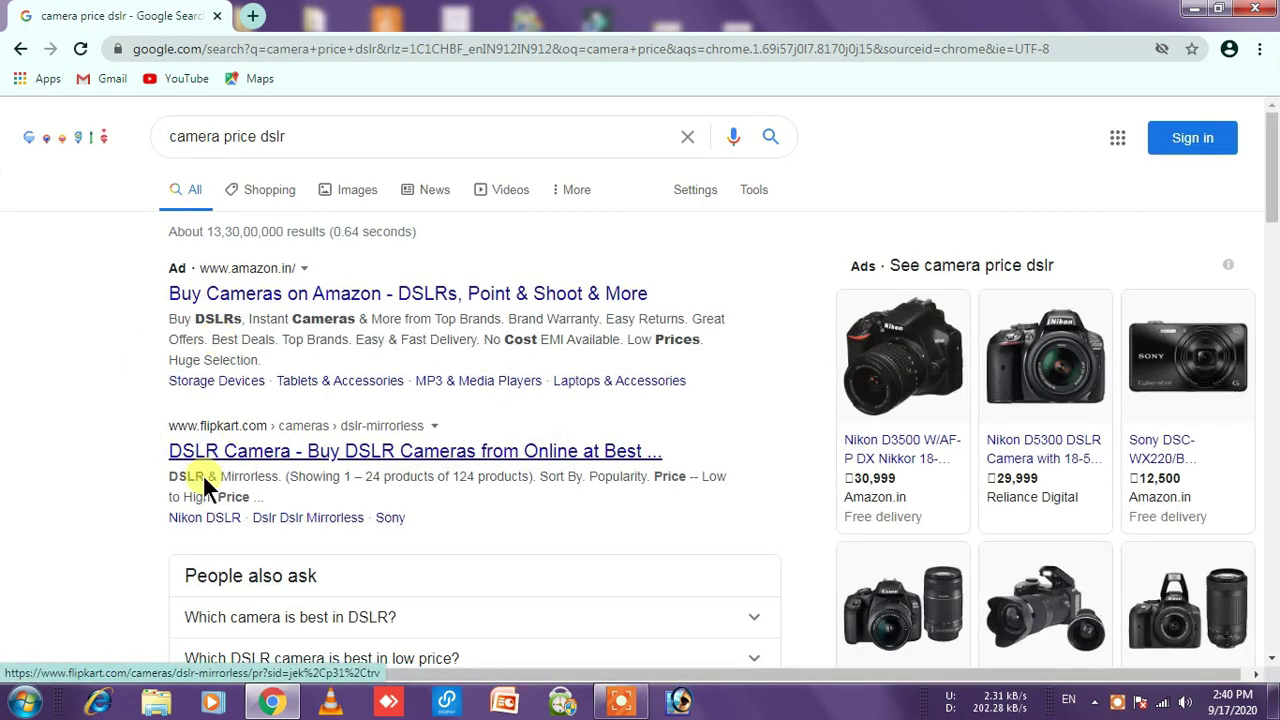
{"action": "scroll", "coordinate": [620, 455], "scroll_direction": "down", "scroll_amount": 4}
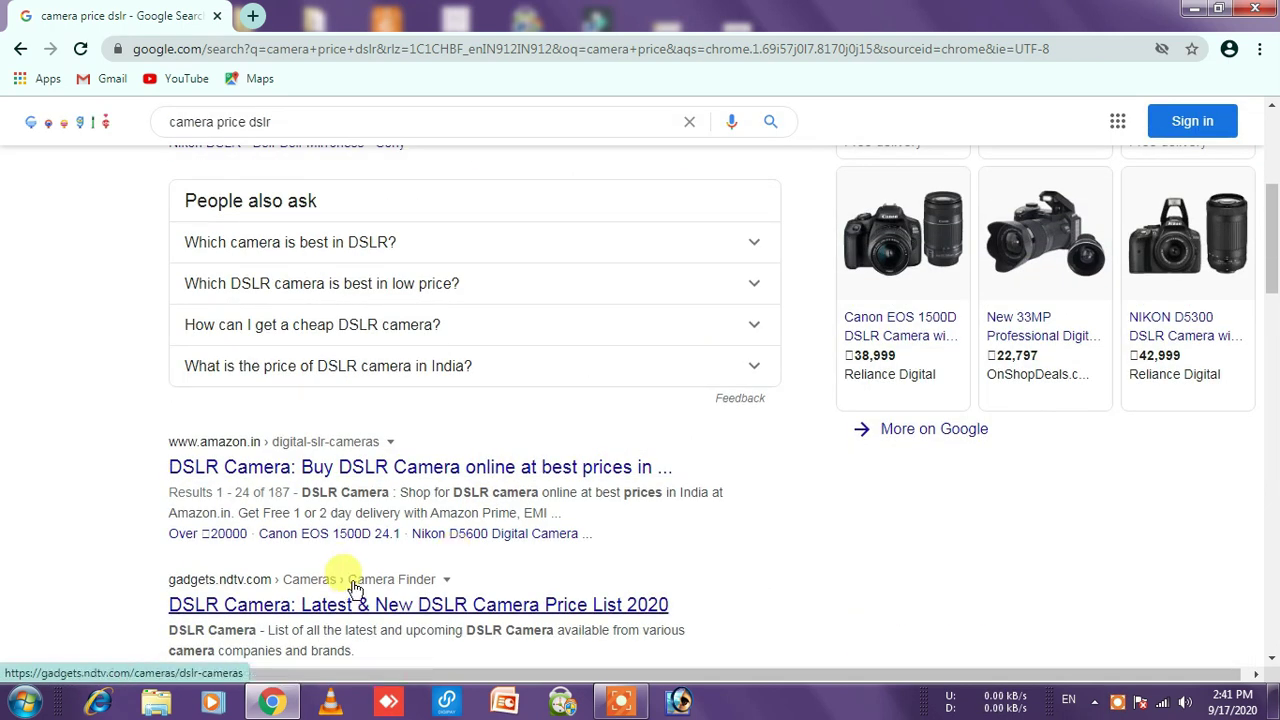
{"action": "scroll", "coordinate": [604, 526], "scroll_direction": "down", "scroll_amount": 3}
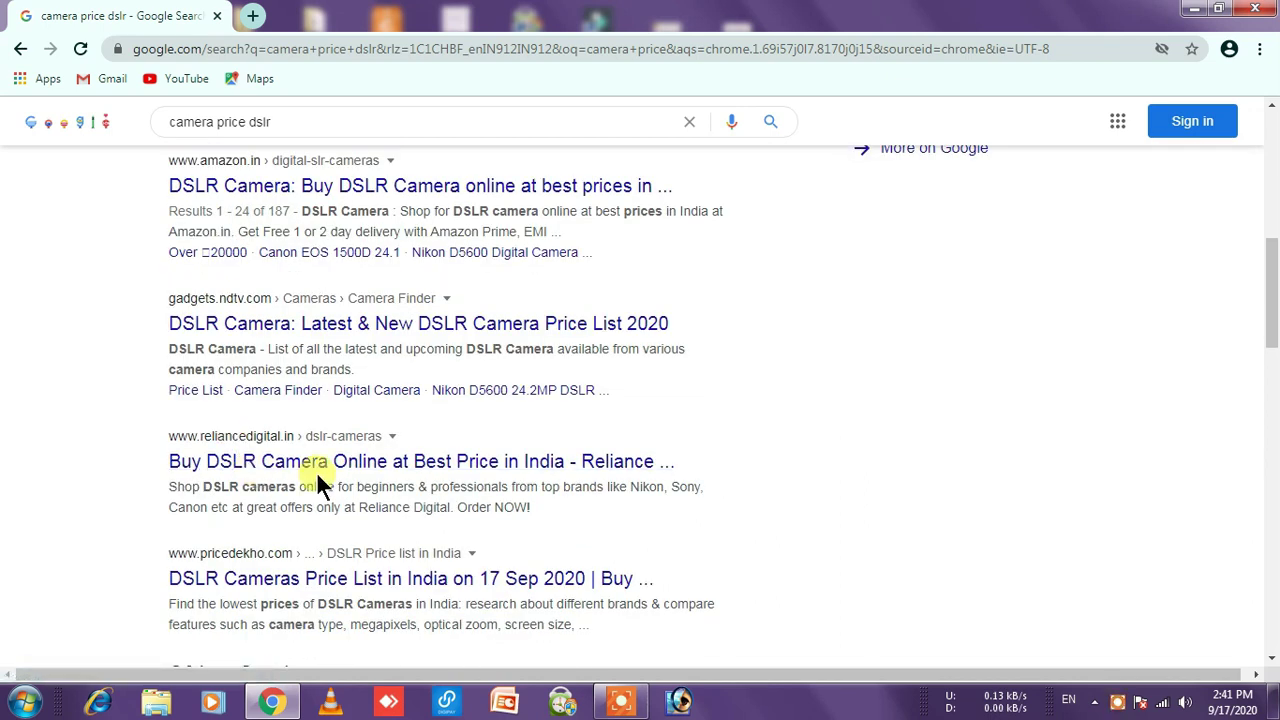
{"action": "scroll", "coordinate": [316, 471], "scroll_direction": "up", "scroll_amount": 4}
Step: Replace the search results tab with a new tab and open the browser settings in it
{"action": "left_click", "coordinate": [250, 17]}
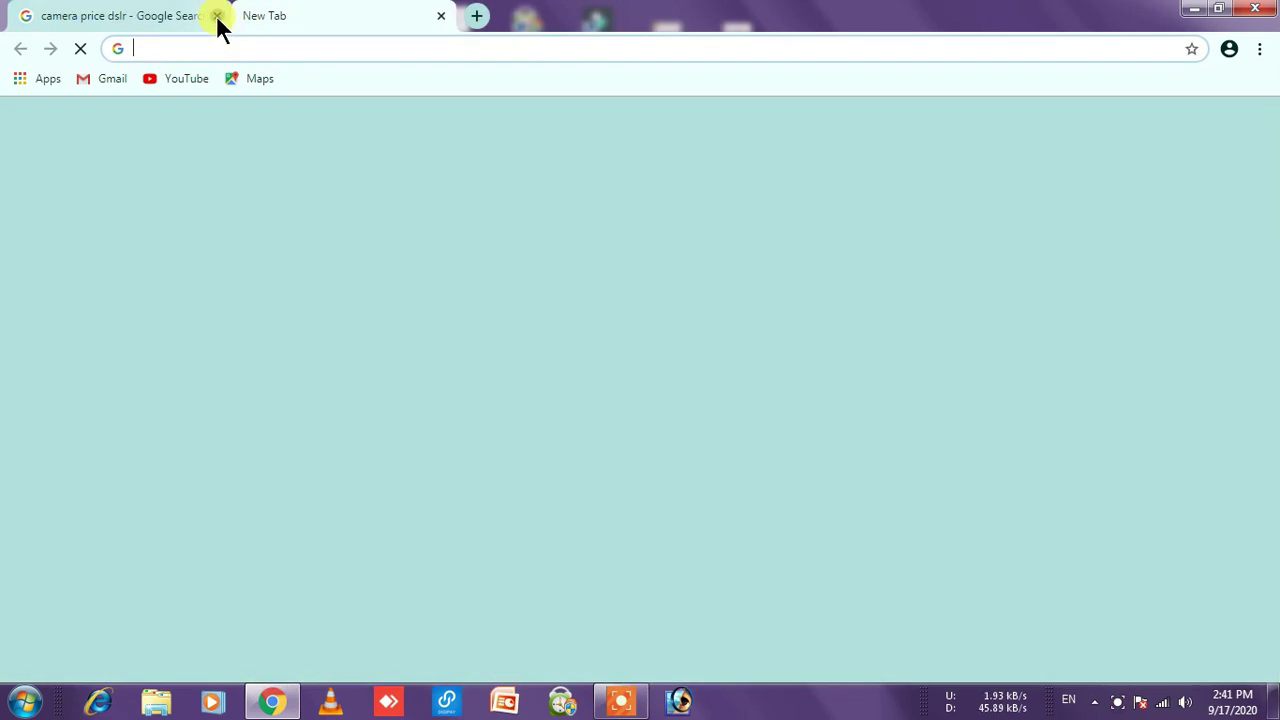
{"action": "left_click", "coordinate": [217, 16]}
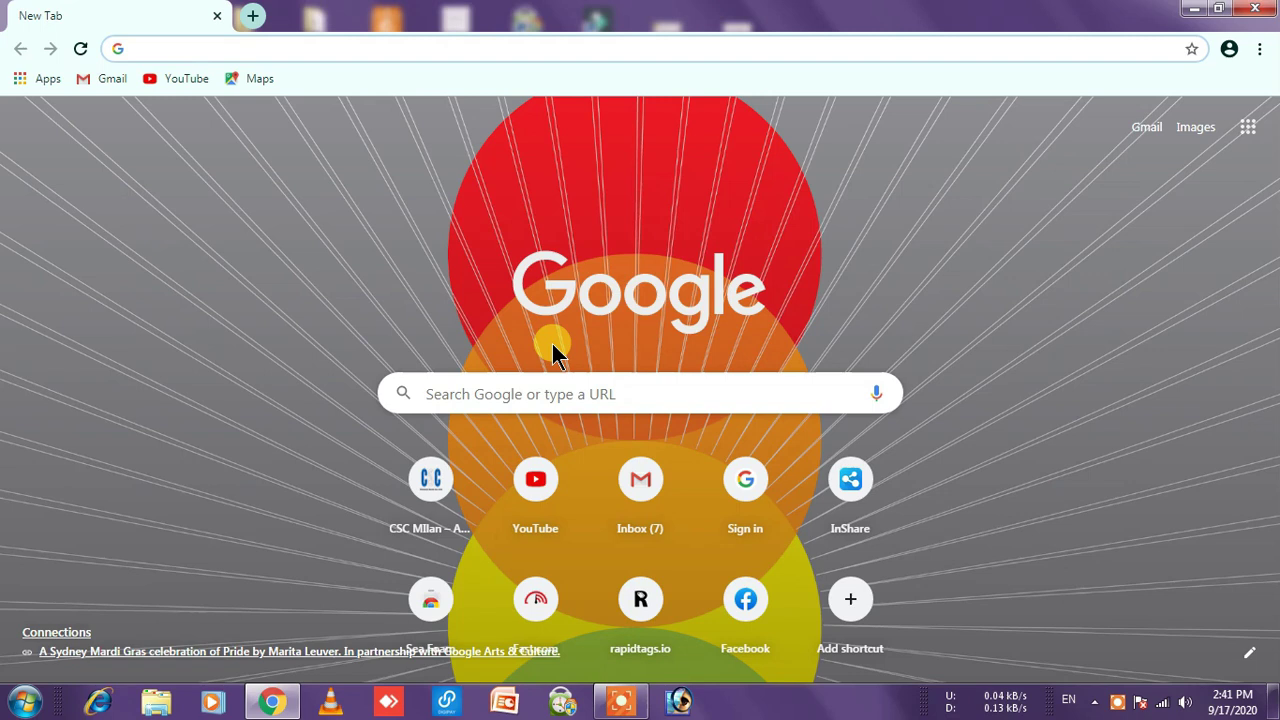
{"action": "left_click", "coordinate": [1259, 49]}
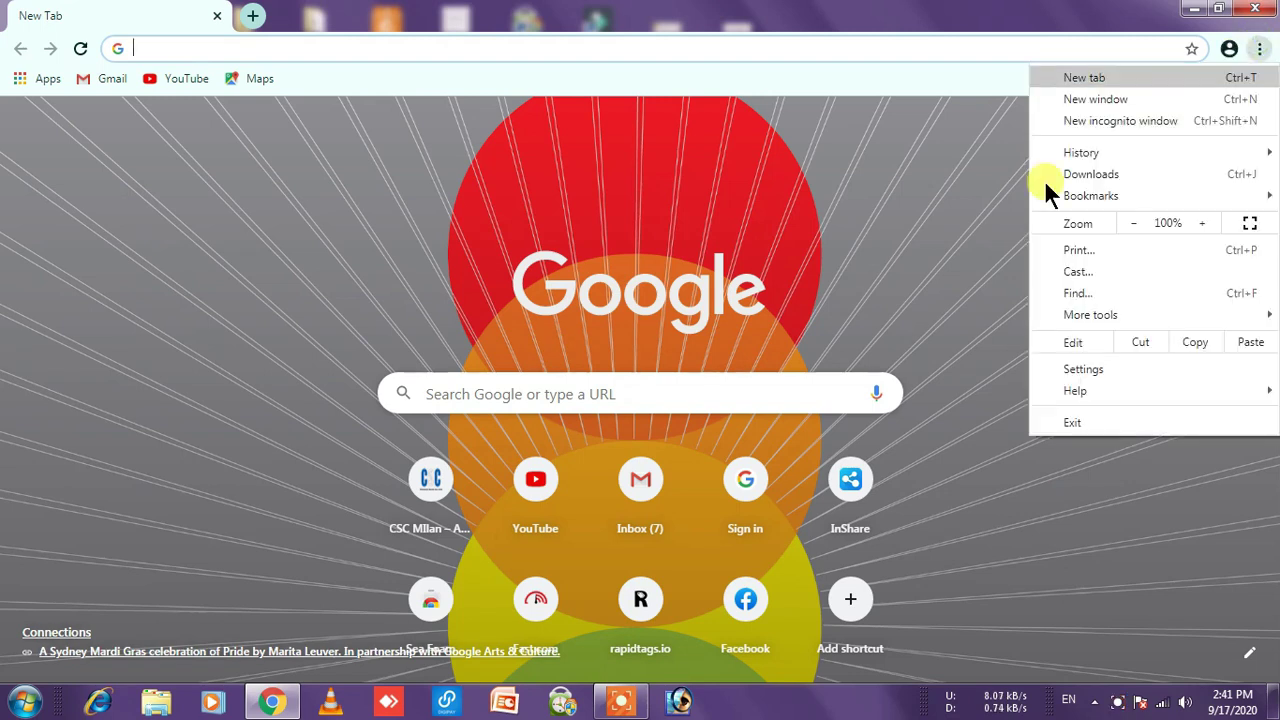
{"action": "left_click", "coordinate": [1083, 370]}
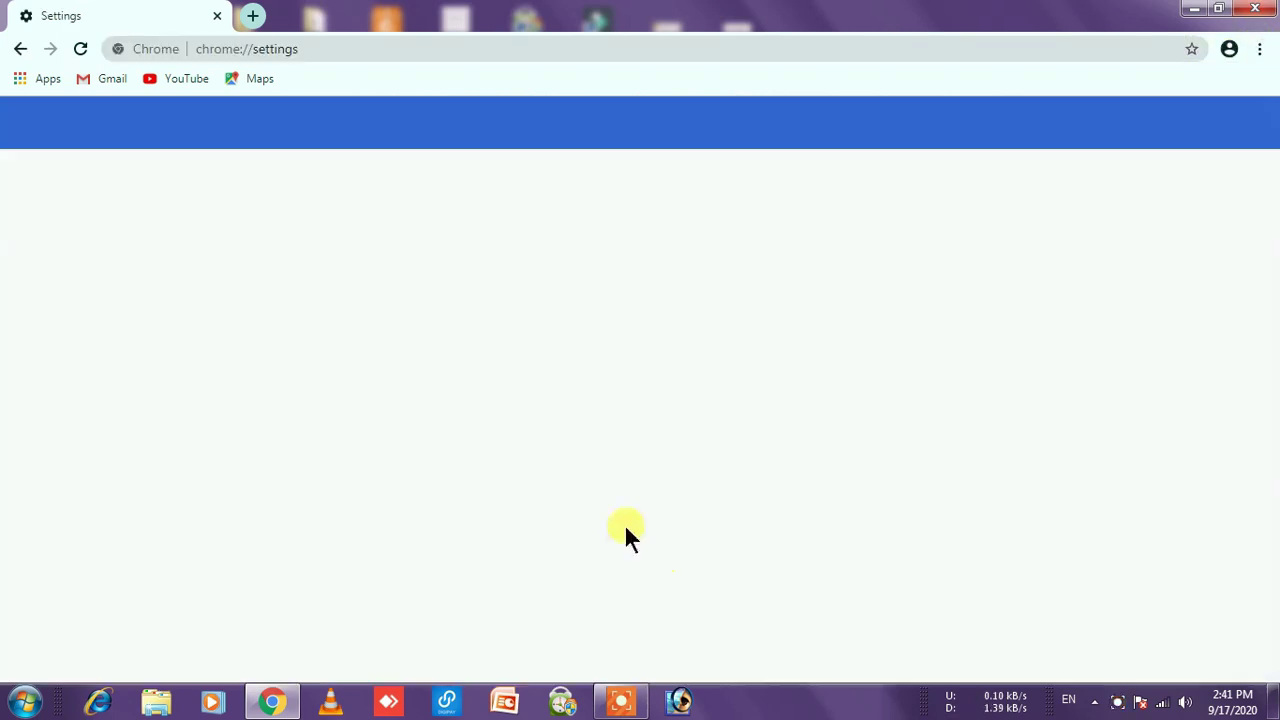
Step: Under Cookies and other site data, select Allow all cookies, and switch back to Block all cookies
{"action": "scroll", "coordinate": [577, 505], "scroll_direction": "down", "scroll_amount": 4}
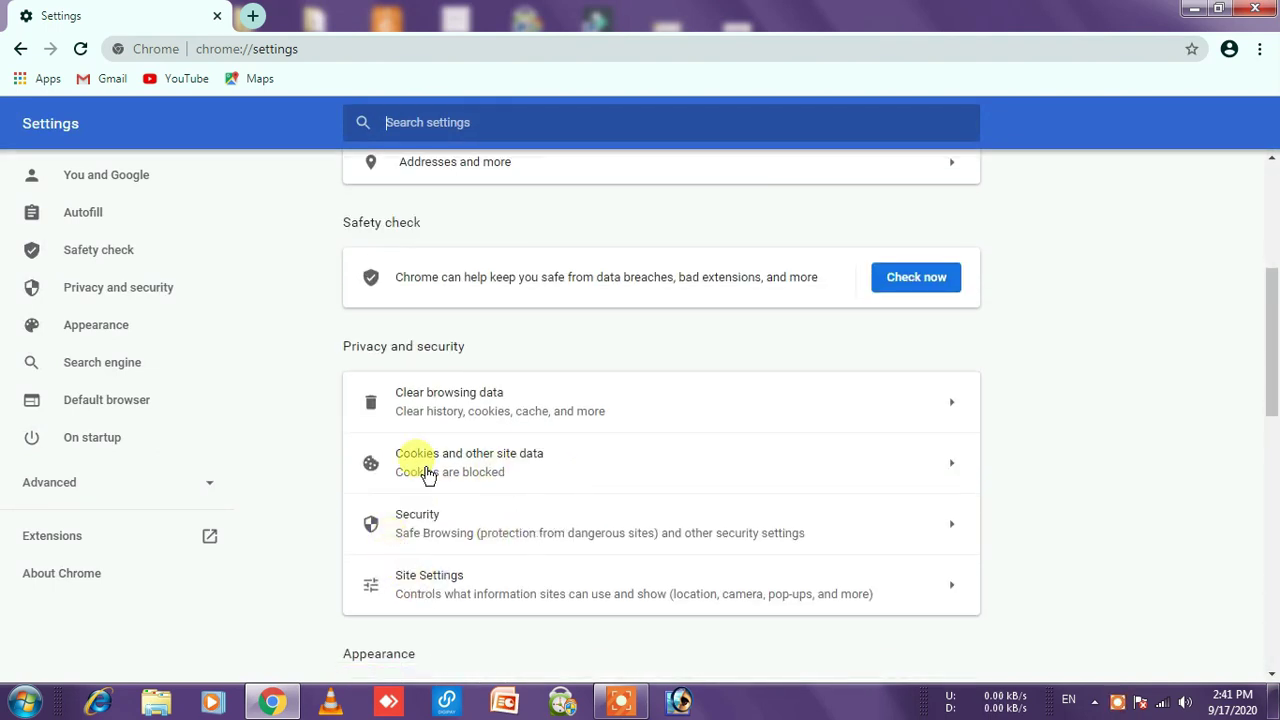
{"action": "left_click", "coordinate": [486, 460]}
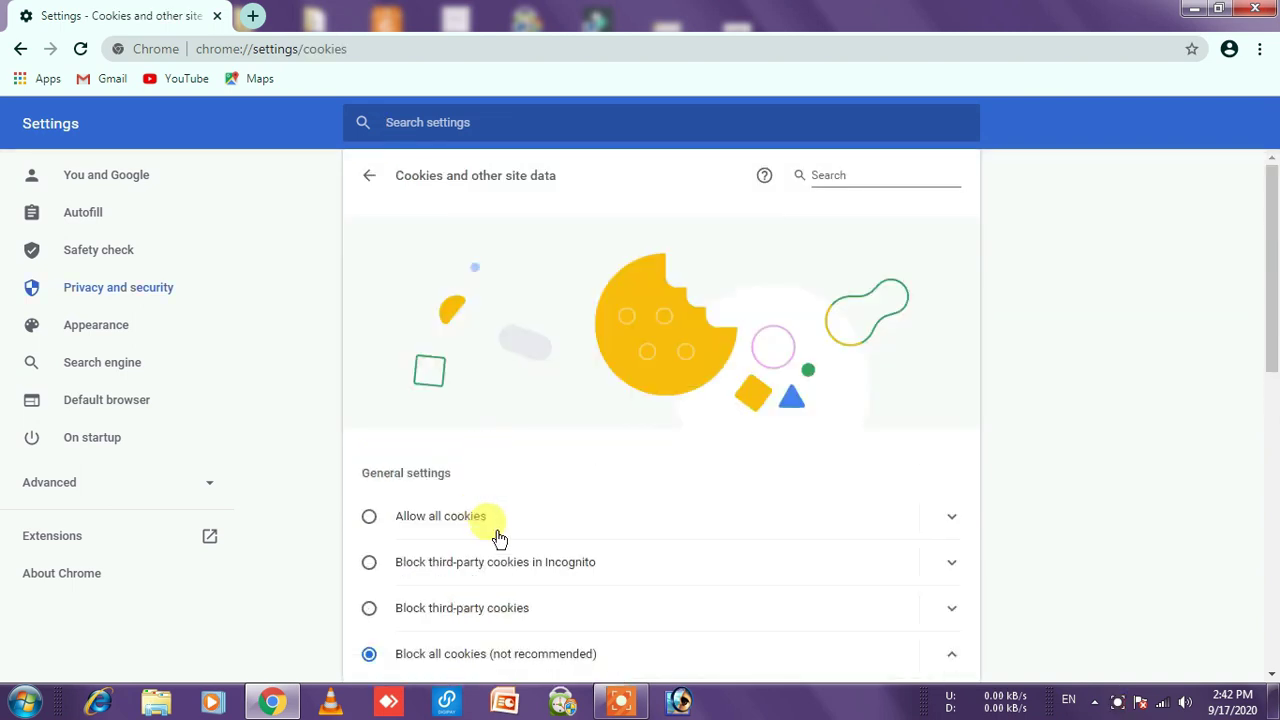
{"action": "scroll", "coordinate": [499, 539], "scroll_direction": "down", "scroll_amount": 2}
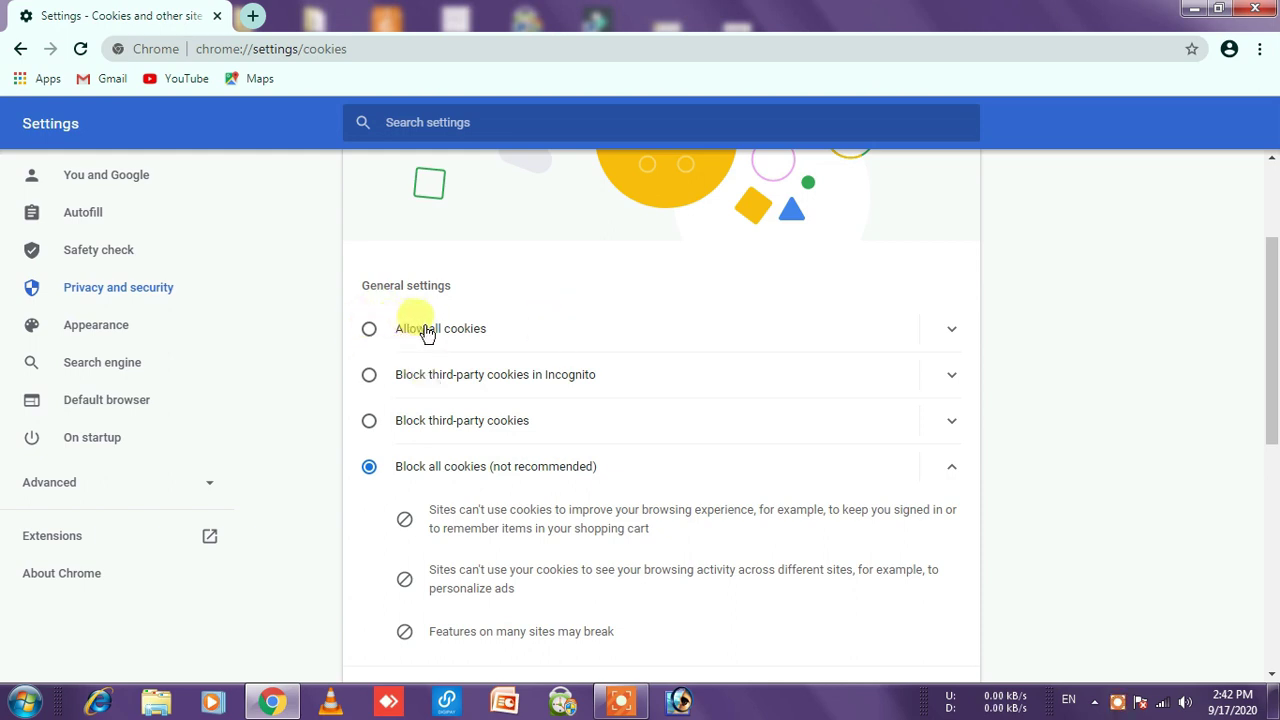
{"action": "left_click", "coordinate": [487, 337]}
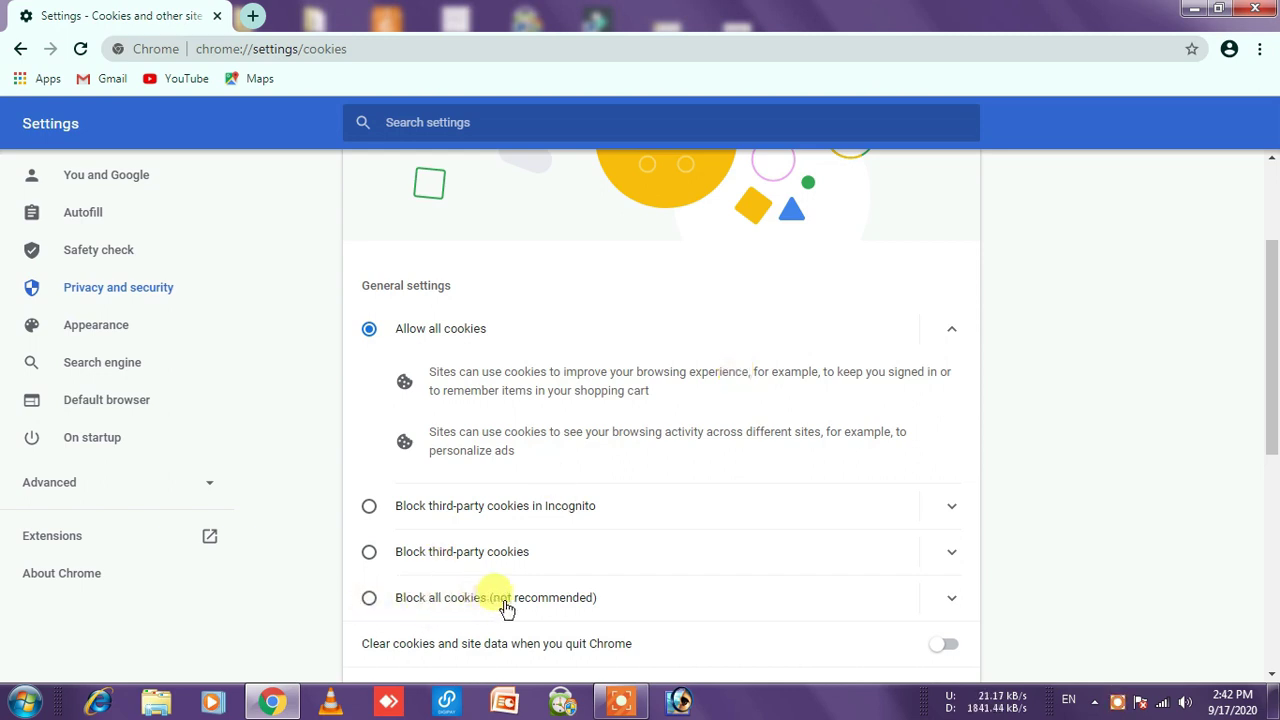
{"action": "left_click", "coordinate": [370, 600]}
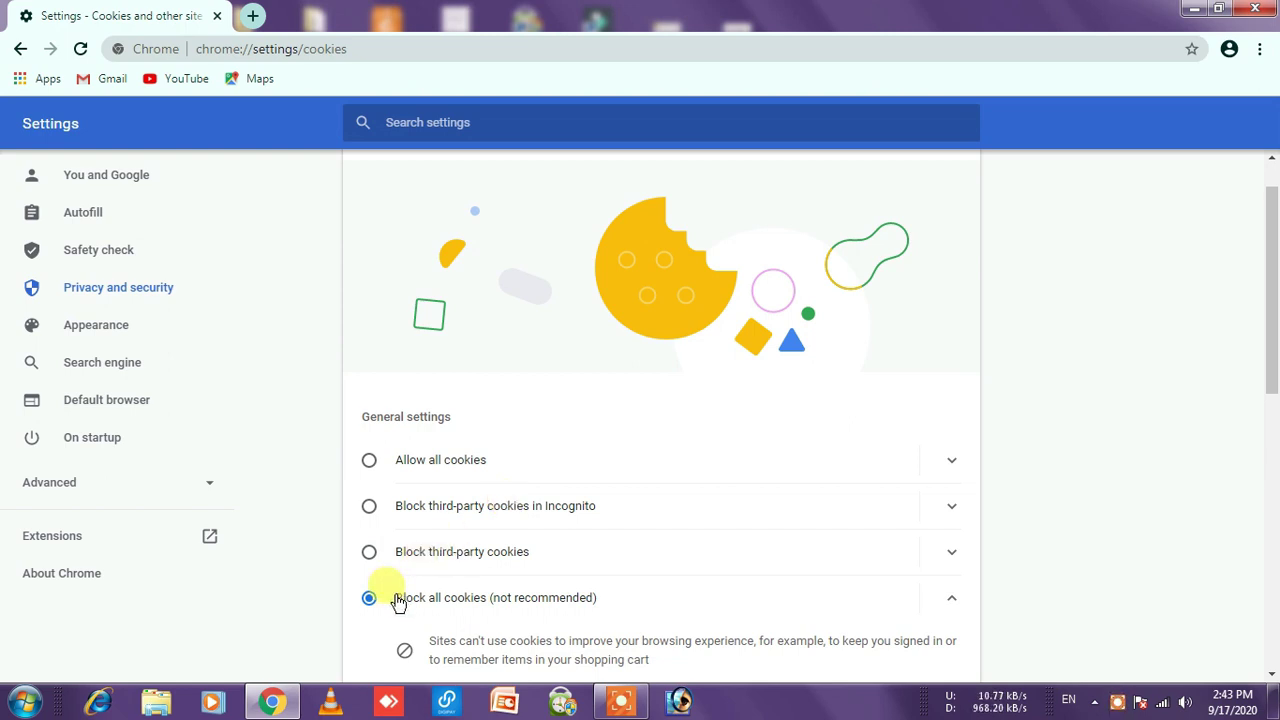
Step: Start from a fresh New Tab page and open the browser settings again
{"action": "key", "text": "ctrl+n"}
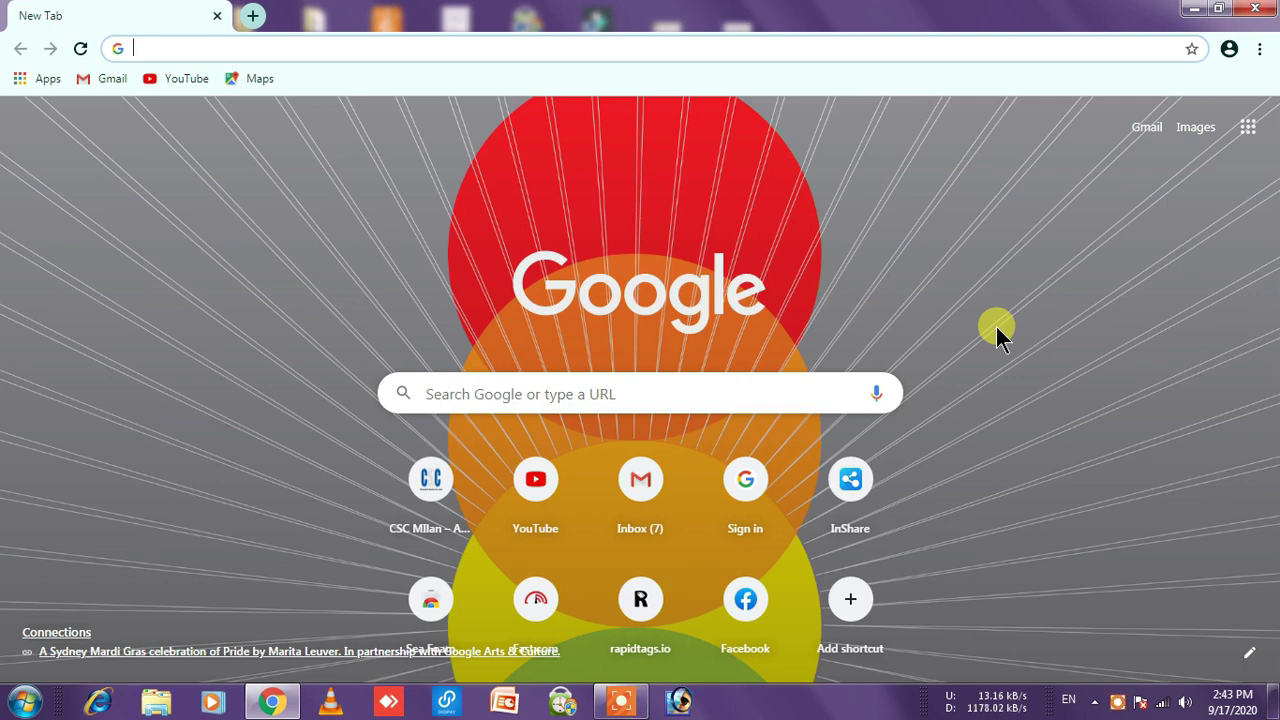
{"action": "left_click", "coordinate": [1259, 49]}
{"action": "left_click", "coordinate": [1090, 369]}
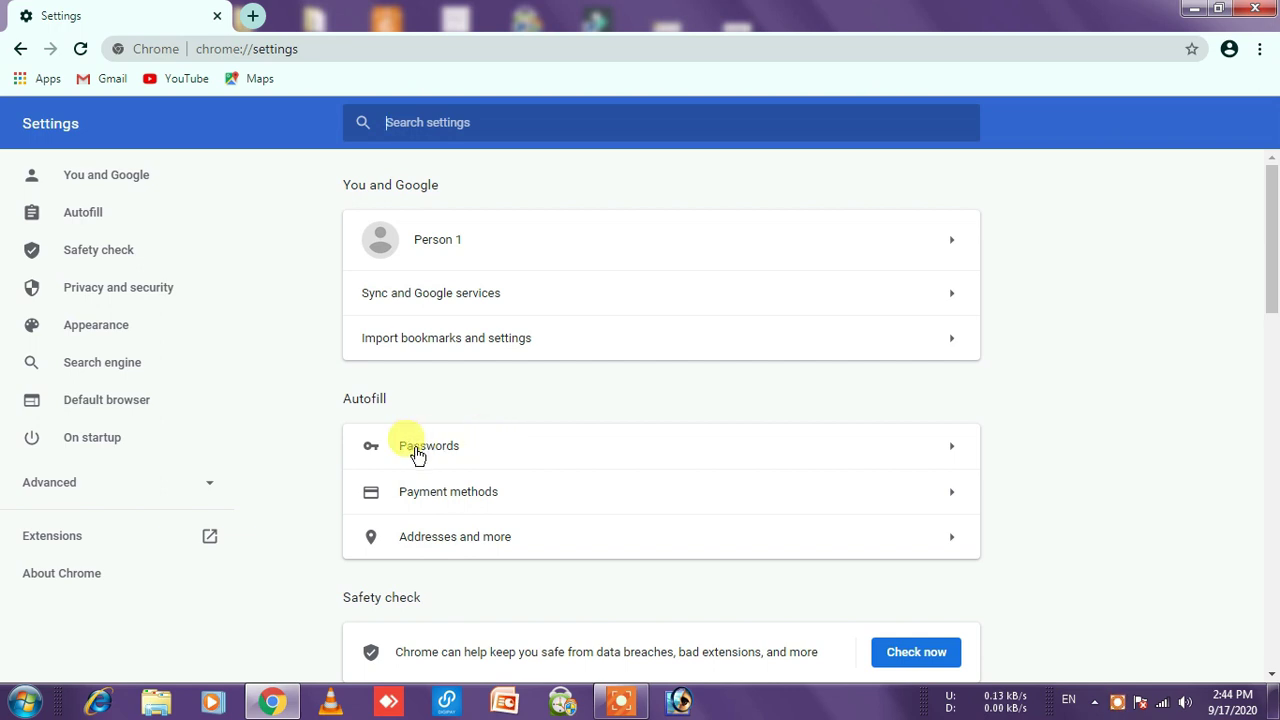
Step: Open Passwords under Autofill, and reveal and hide the first saved password
{"action": "left_click", "coordinate": [475, 452]}
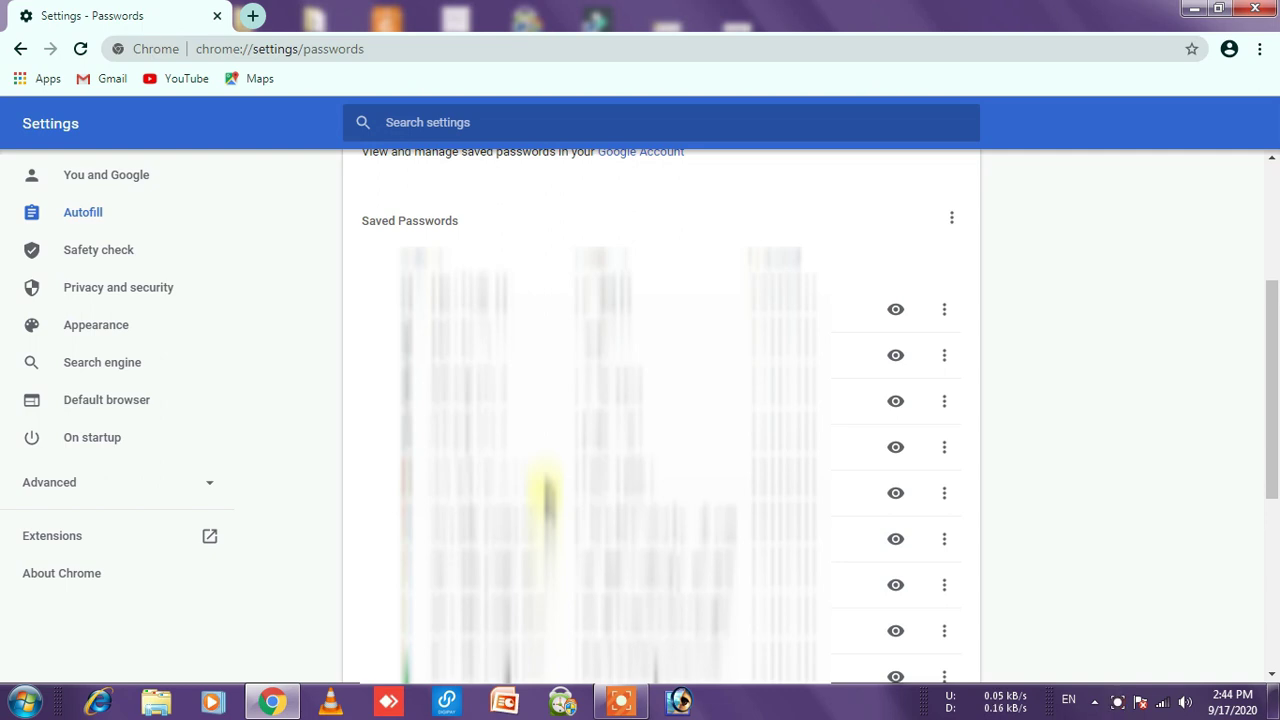
{"action": "left_click", "coordinate": [896, 311]}
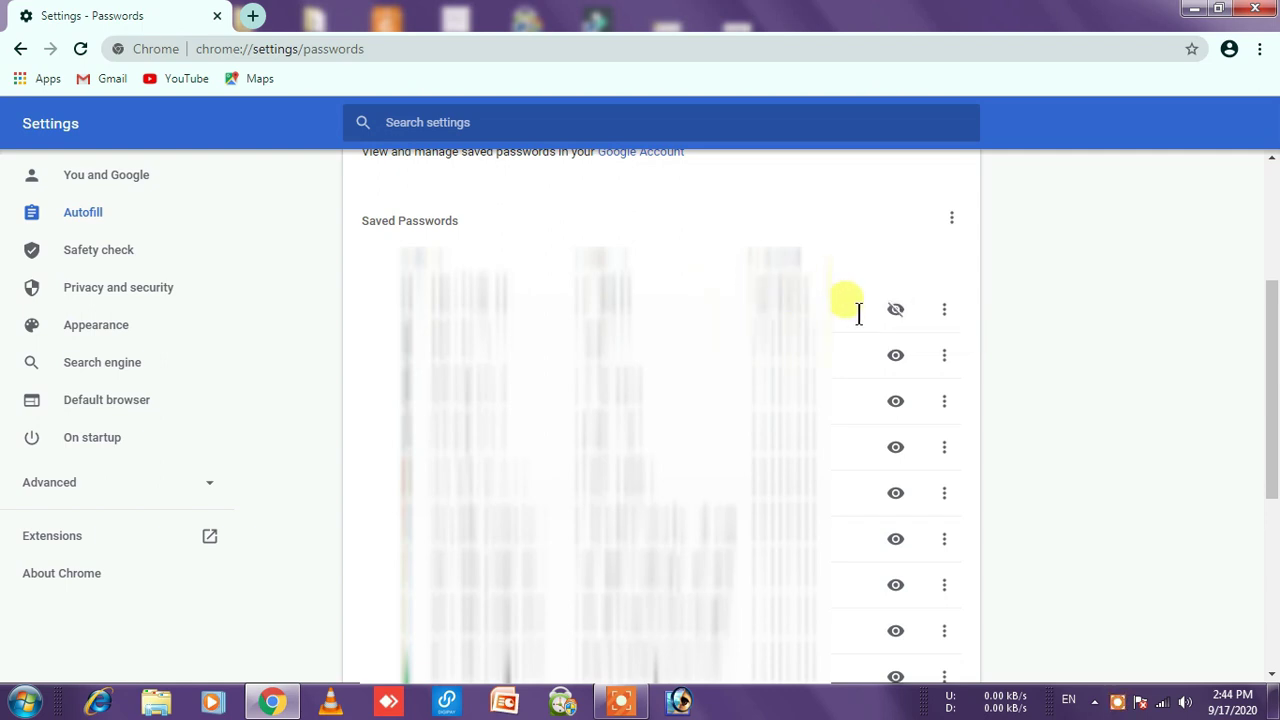
{"action": "left_click", "coordinate": [896, 311]}
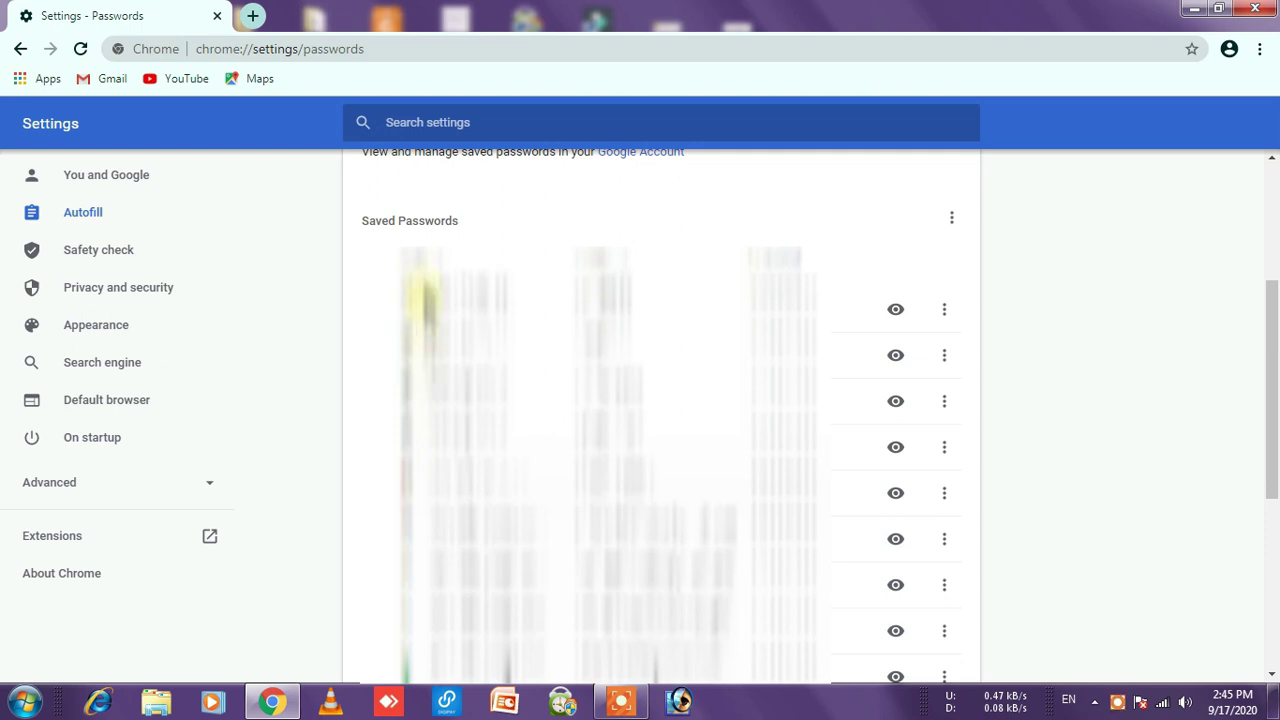
Step: Remove the first entry from the saved passwords list, and undo its deletion
{"action": "left_click", "coordinate": [943, 318]}
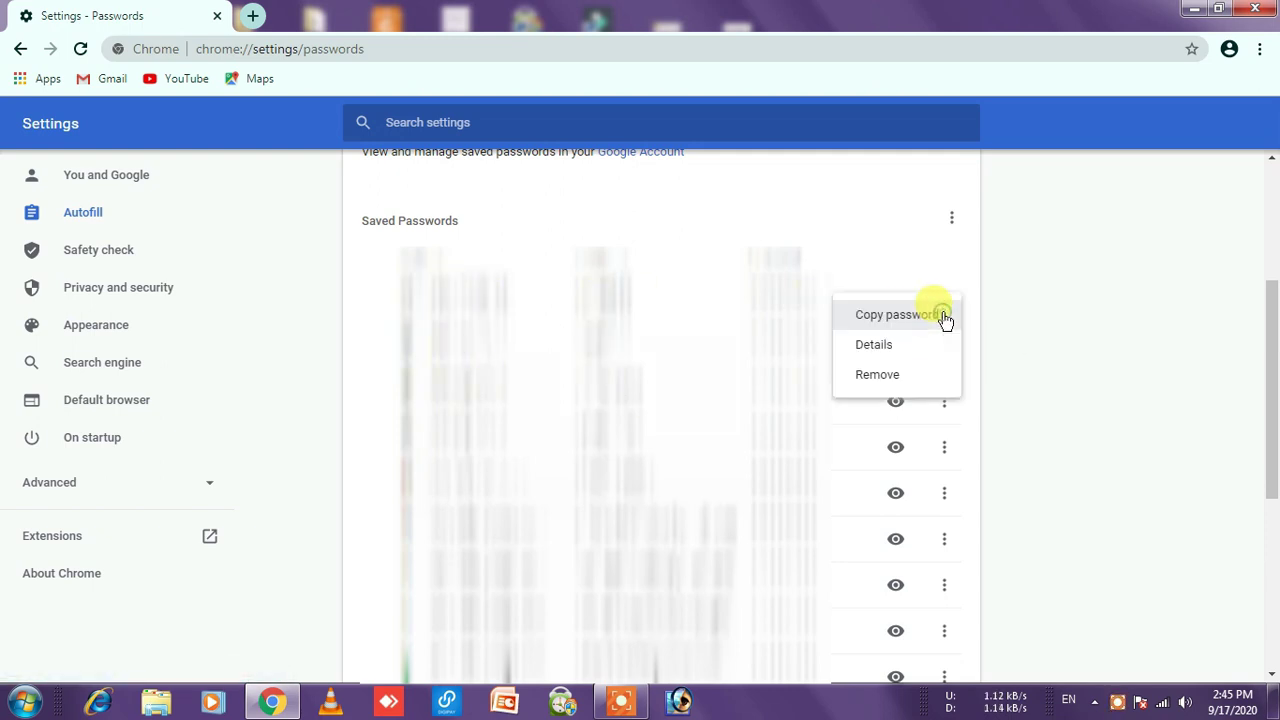
{"action": "left_click", "coordinate": [905, 374]}
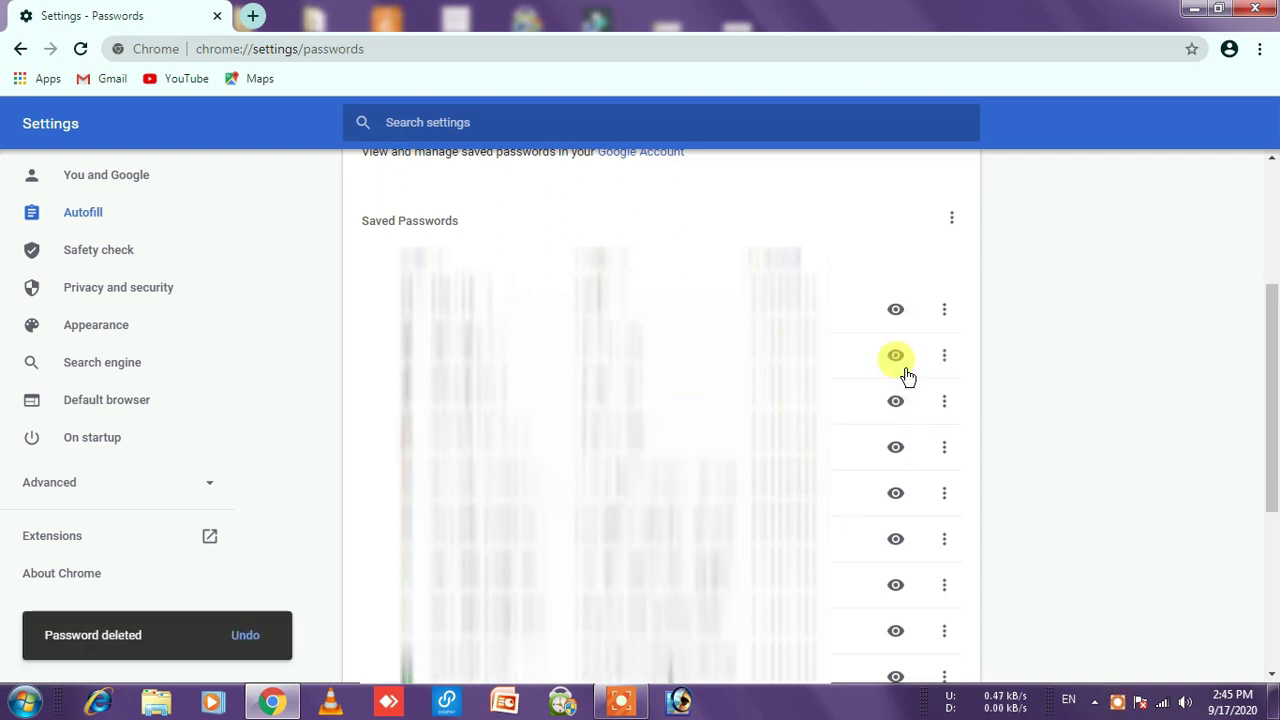
{"action": "left_click", "coordinate": [245, 635]}
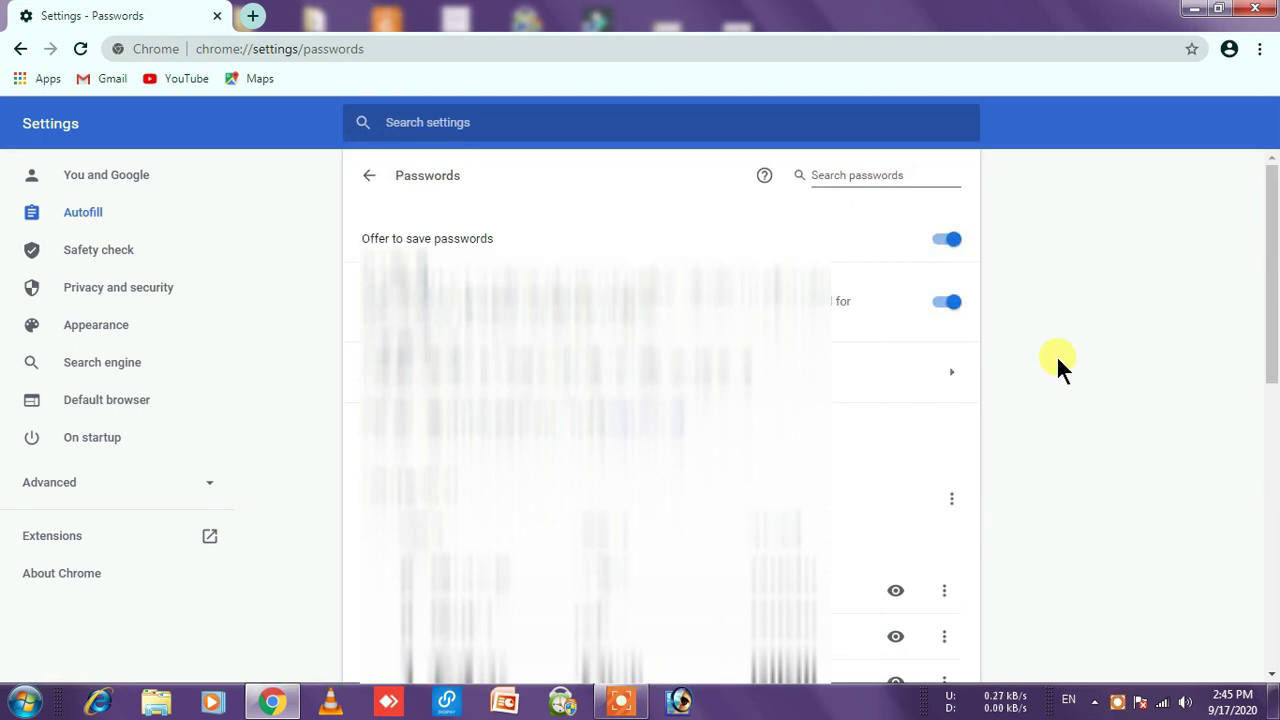
{"action": "scroll", "coordinate": [1176, 395], "scroll_direction": "down", "scroll_amount": 2}
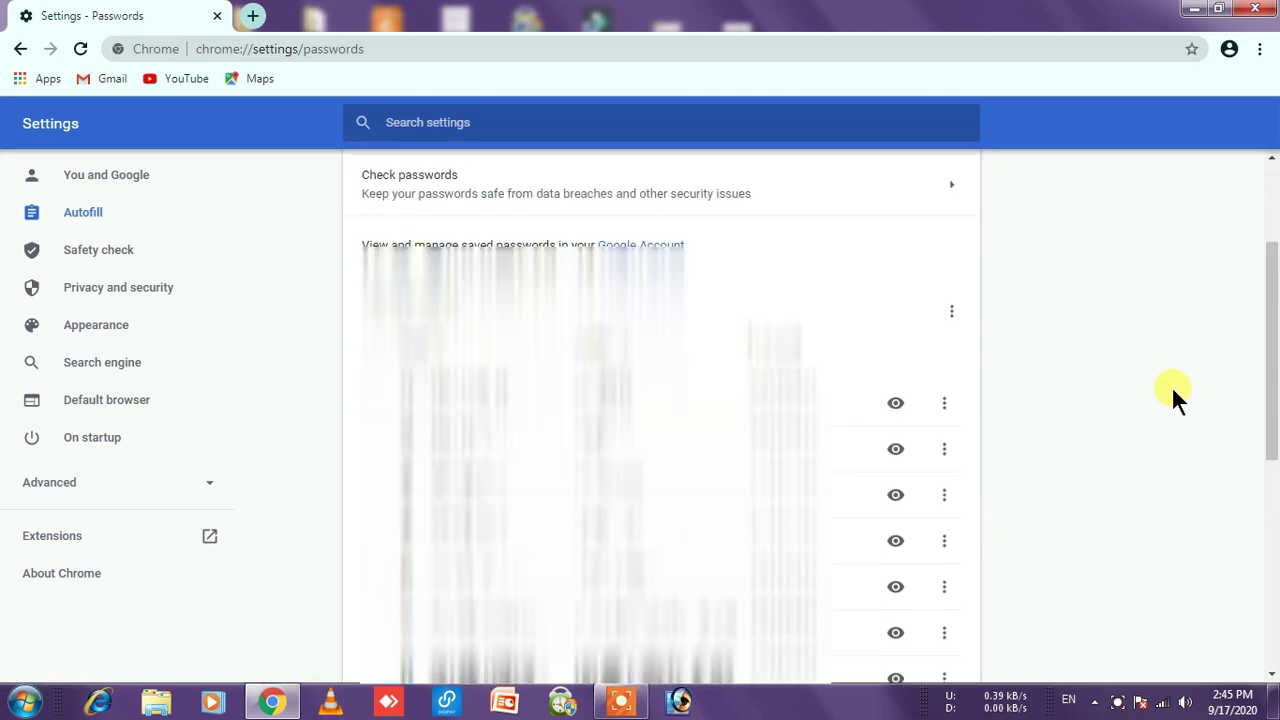
Step: Open Sync and Google services under You and Google in the settings, starting from a new tab
{"action": "left_click", "coordinate": [251, 17]}
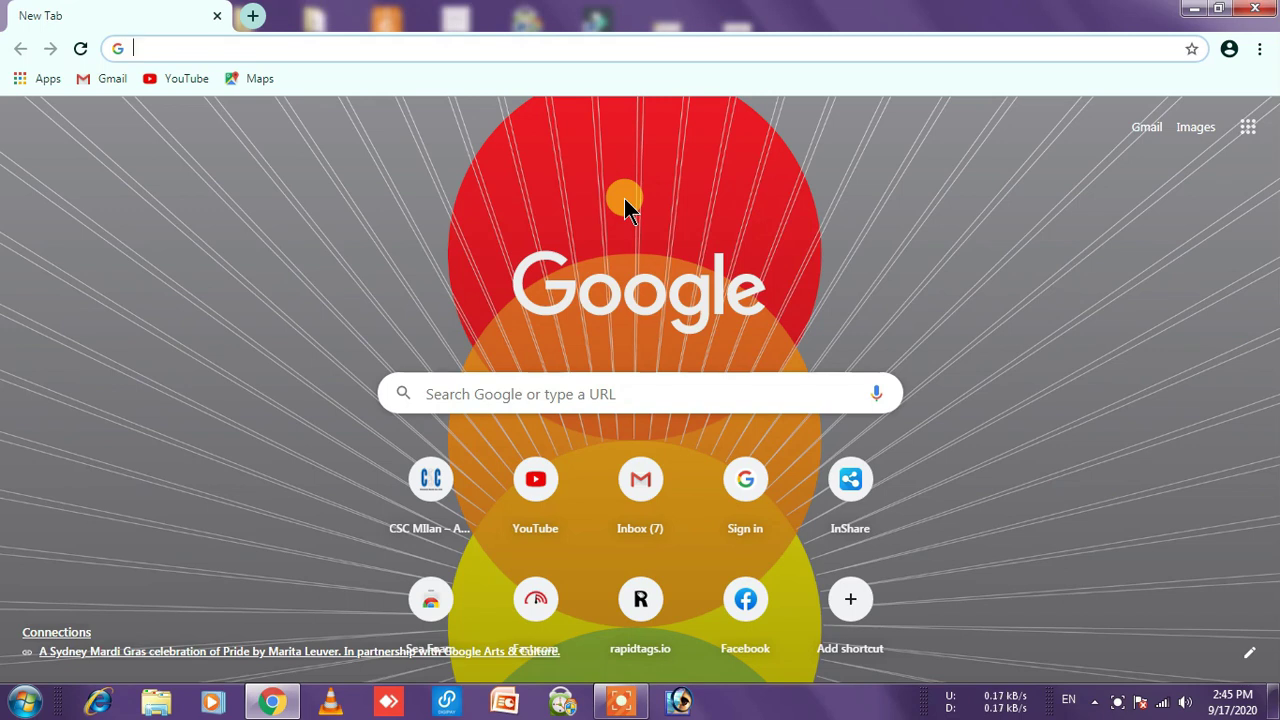
{"action": "left_click", "coordinate": [1264, 51]}
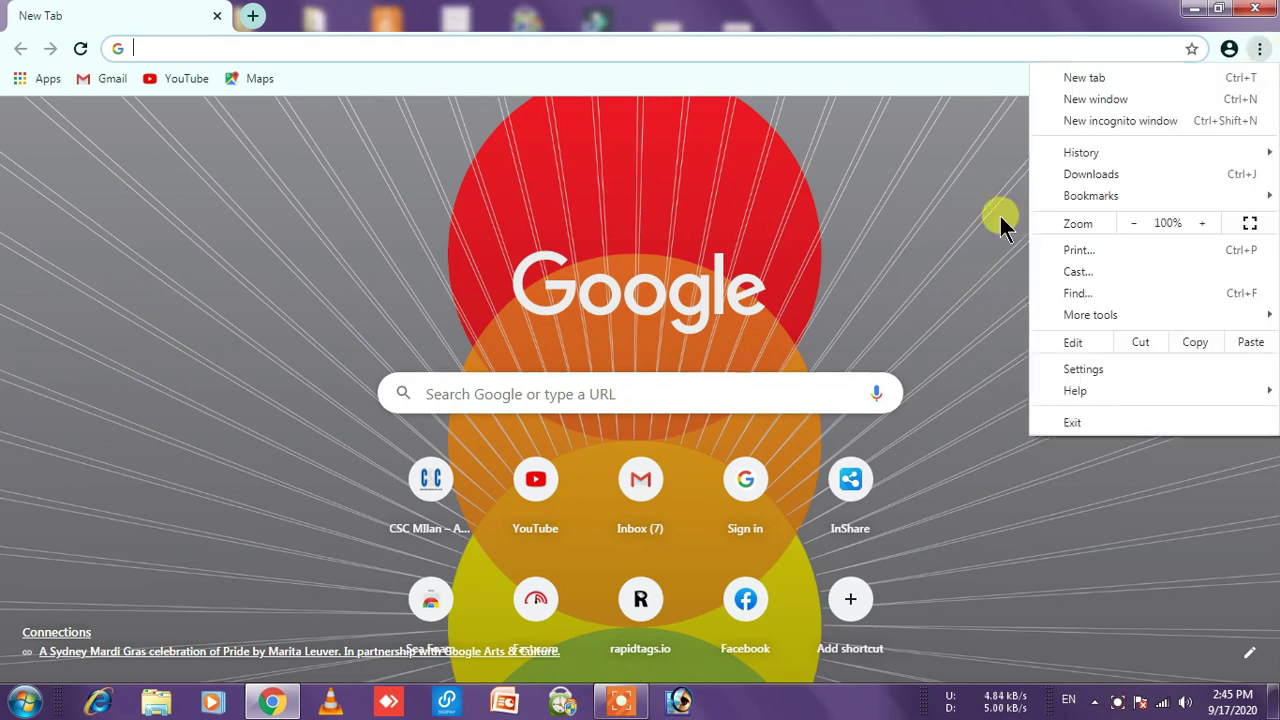
{"action": "left_click", "coordinate": [1135, 367]}
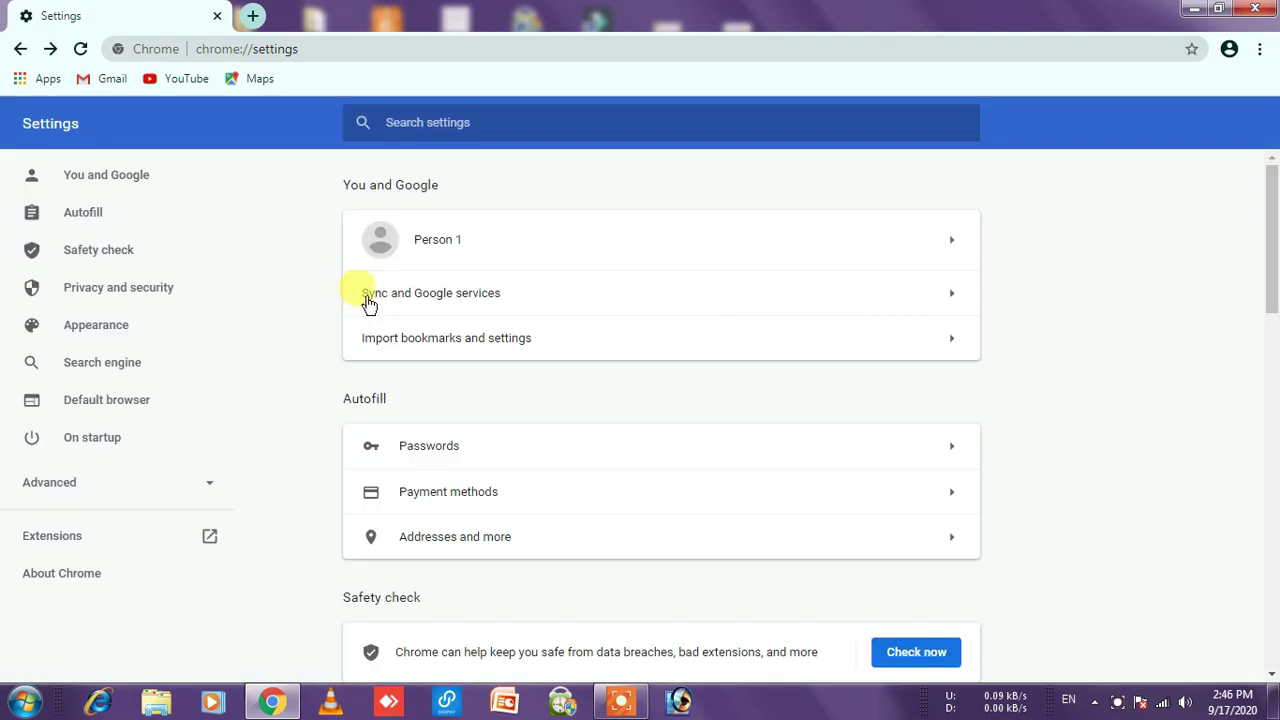
{"action": "left_click", "coordinate": [549, 301]}
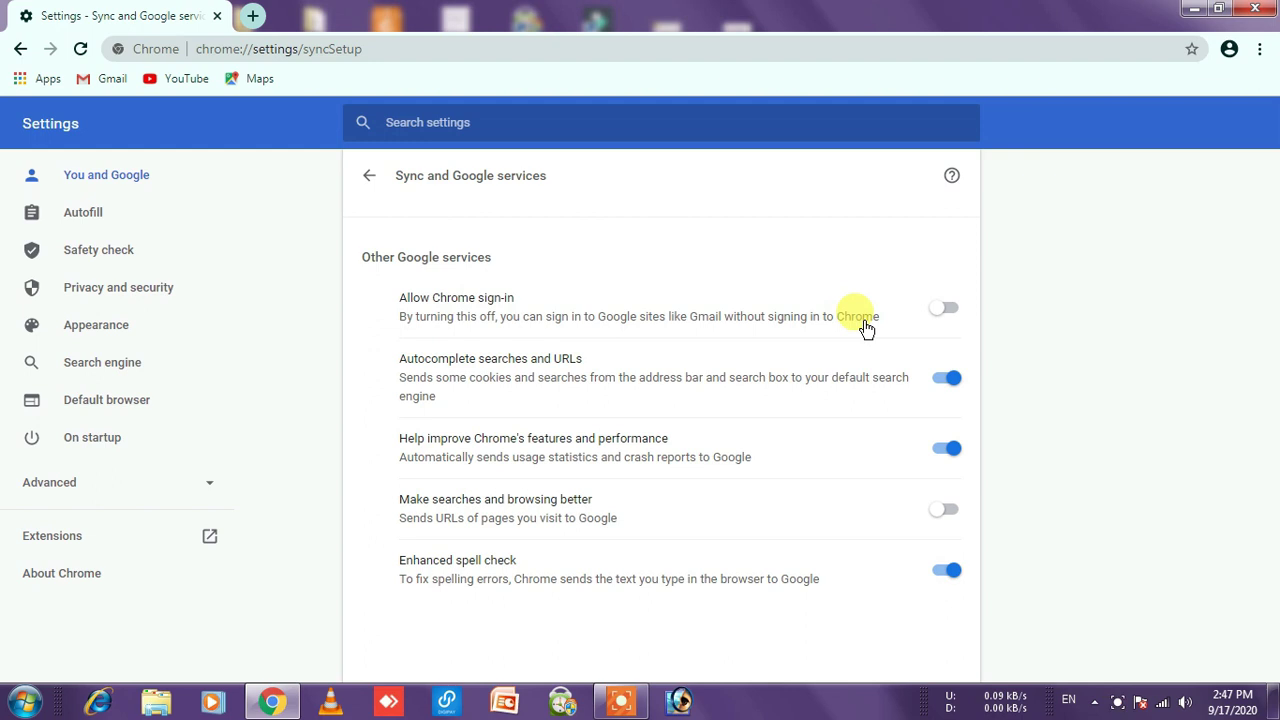
Step: Switch the Allow Chrome sign-in option on and back off, and relaunch the browser
{"action": "left_click", "coordinate": [937, 317]}
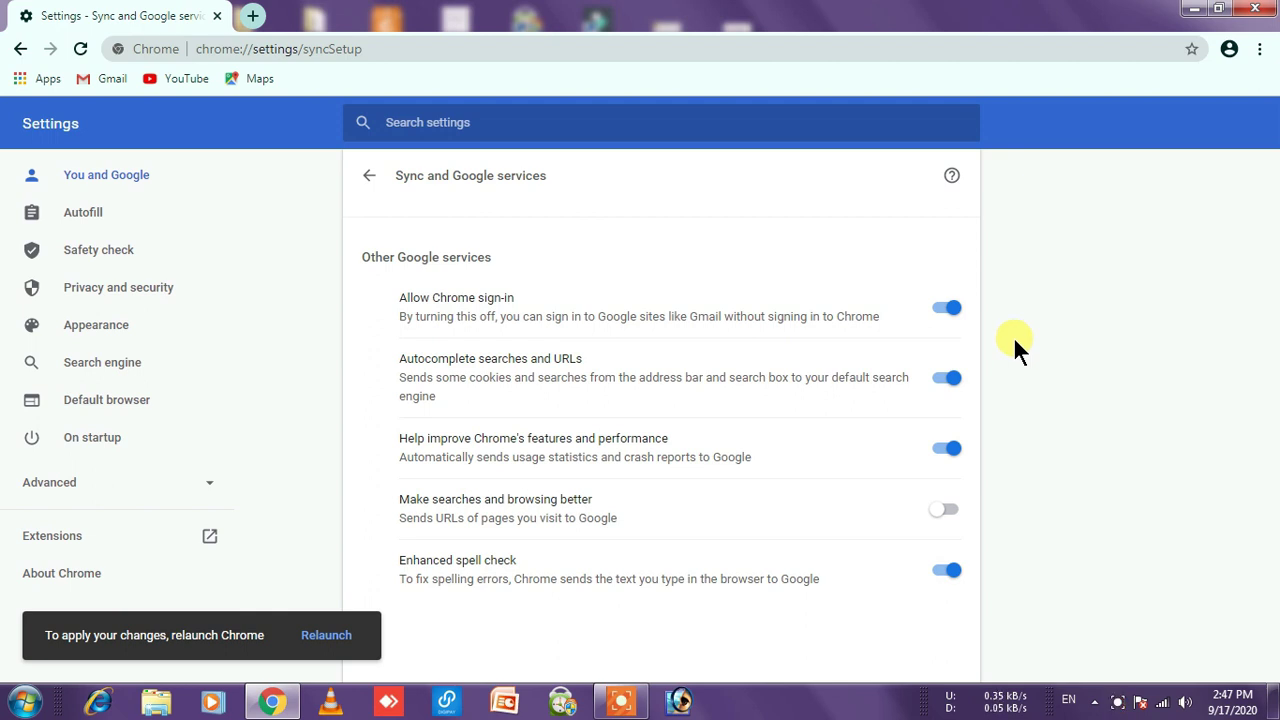
{"action": "left_click", "coordinate": [952, 308]}
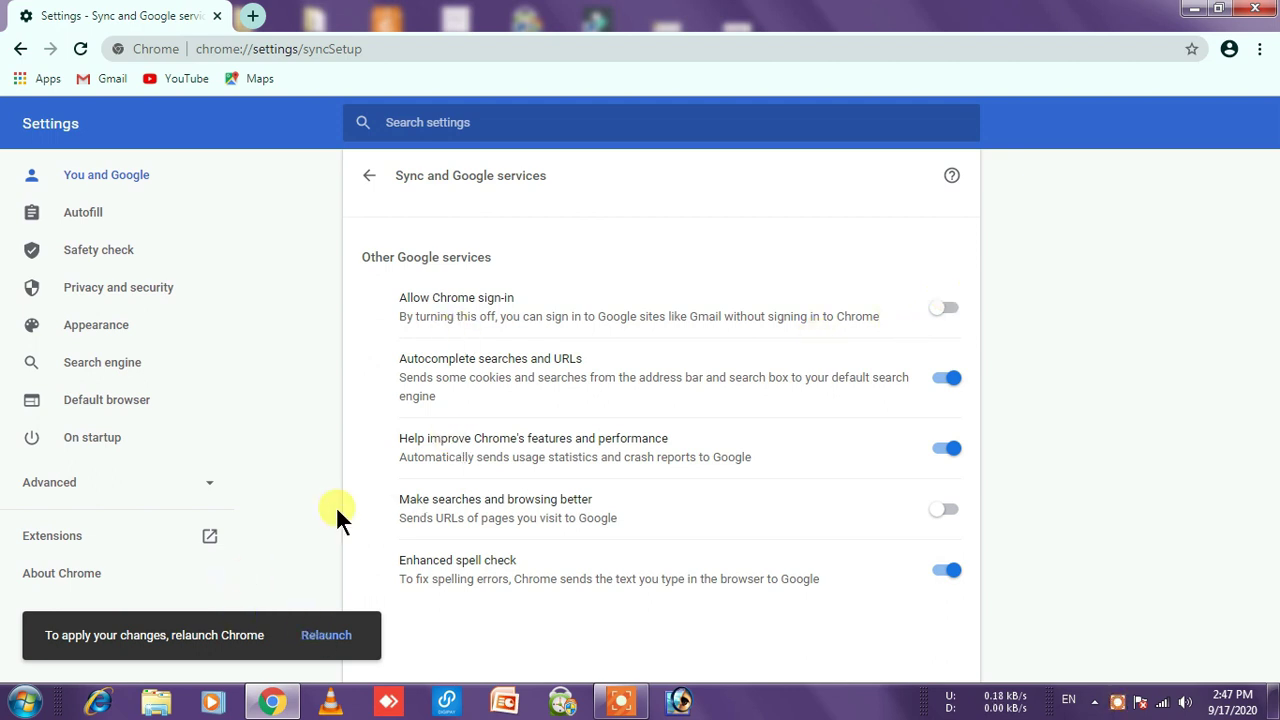
{"action": "left_click", "coordinate": [326, 635]}
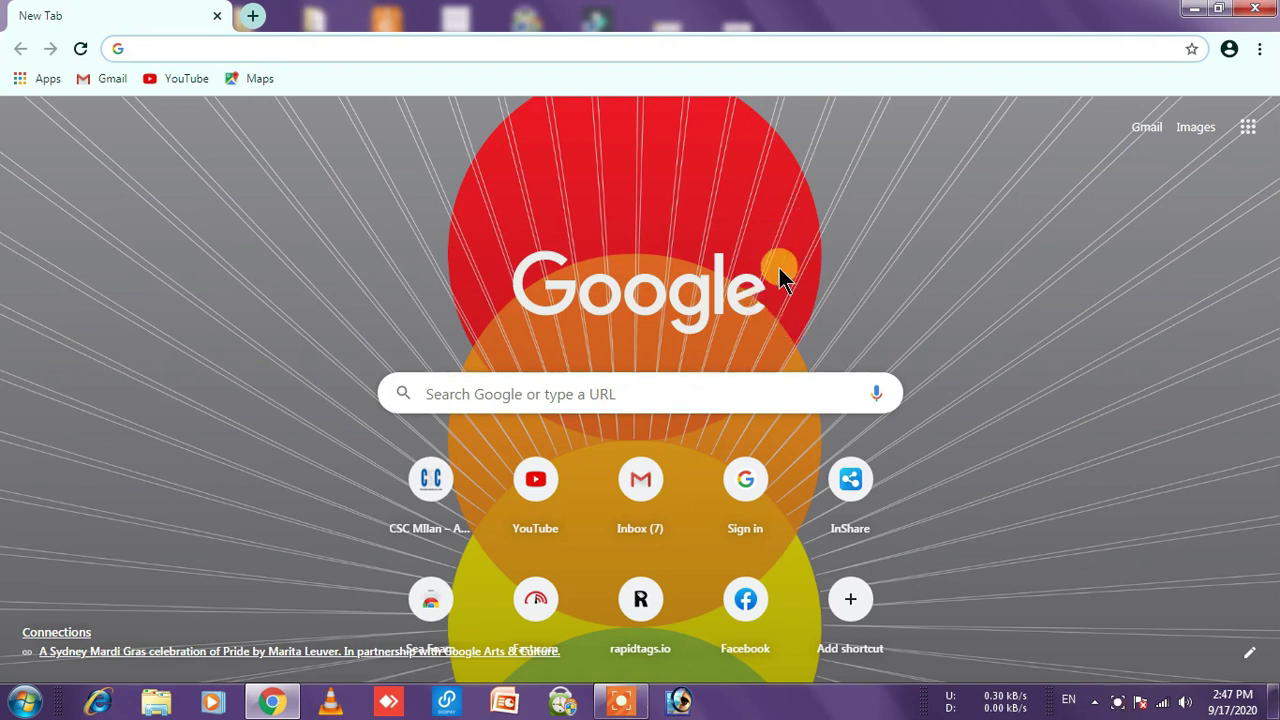
Step: Open the browser settings and expand the Advanced section below On startup
{"action": "left_click", "coordinate": [1260, 49]}
{"action": "left_click", "coordinate": [1103, 370]}
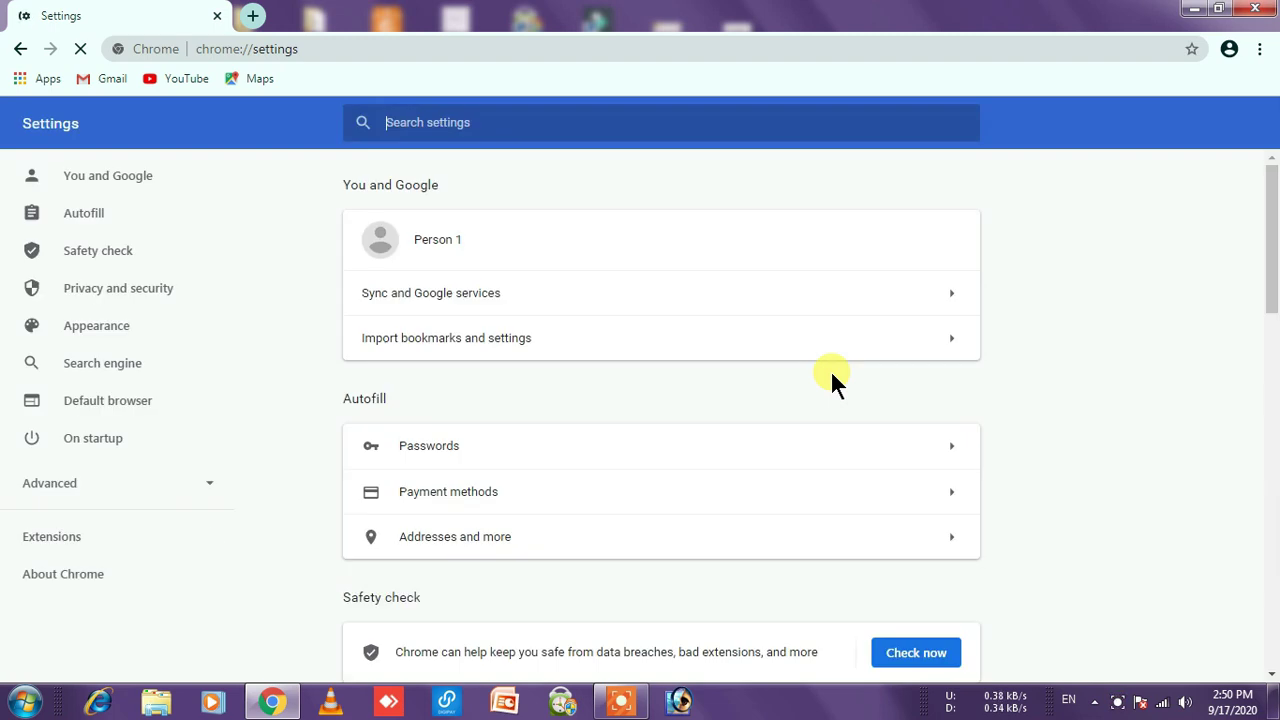
{"action": "scroll", "coordinate": [831, 373], "scroll_direction": "down", "scroll_amount": 10}
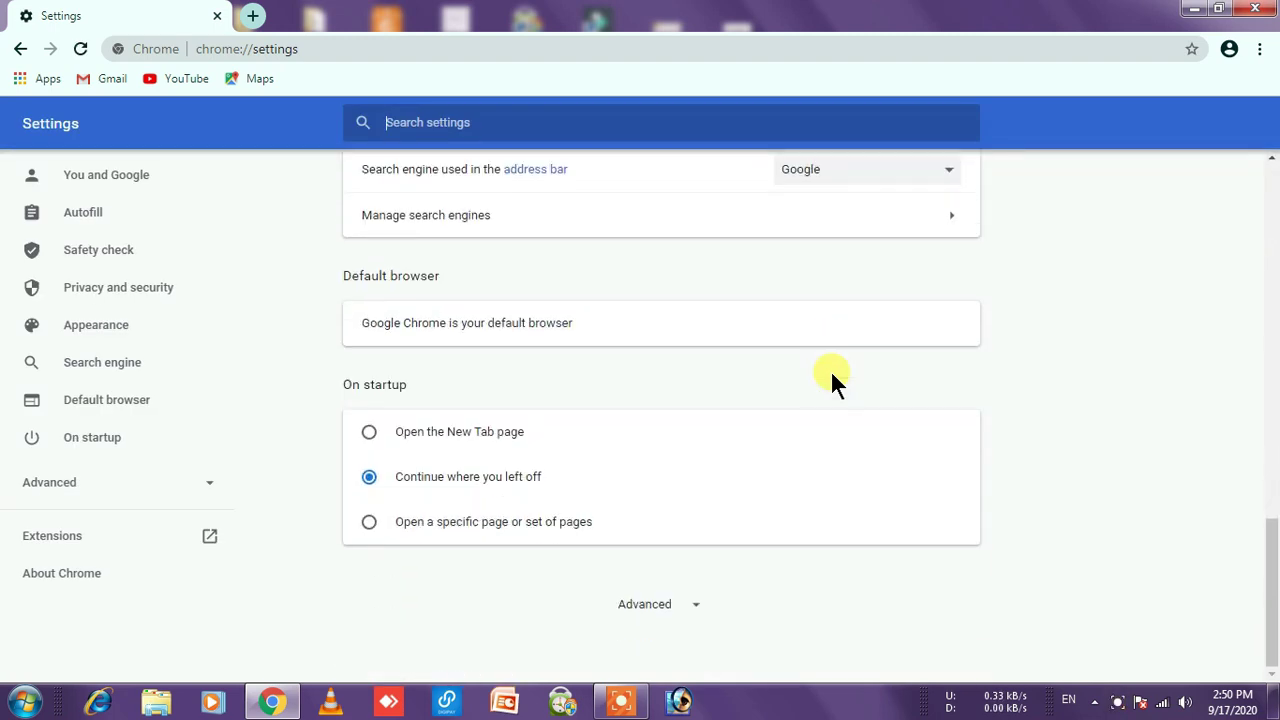
{"action": "left_click", "coordinate": [676, 612]}
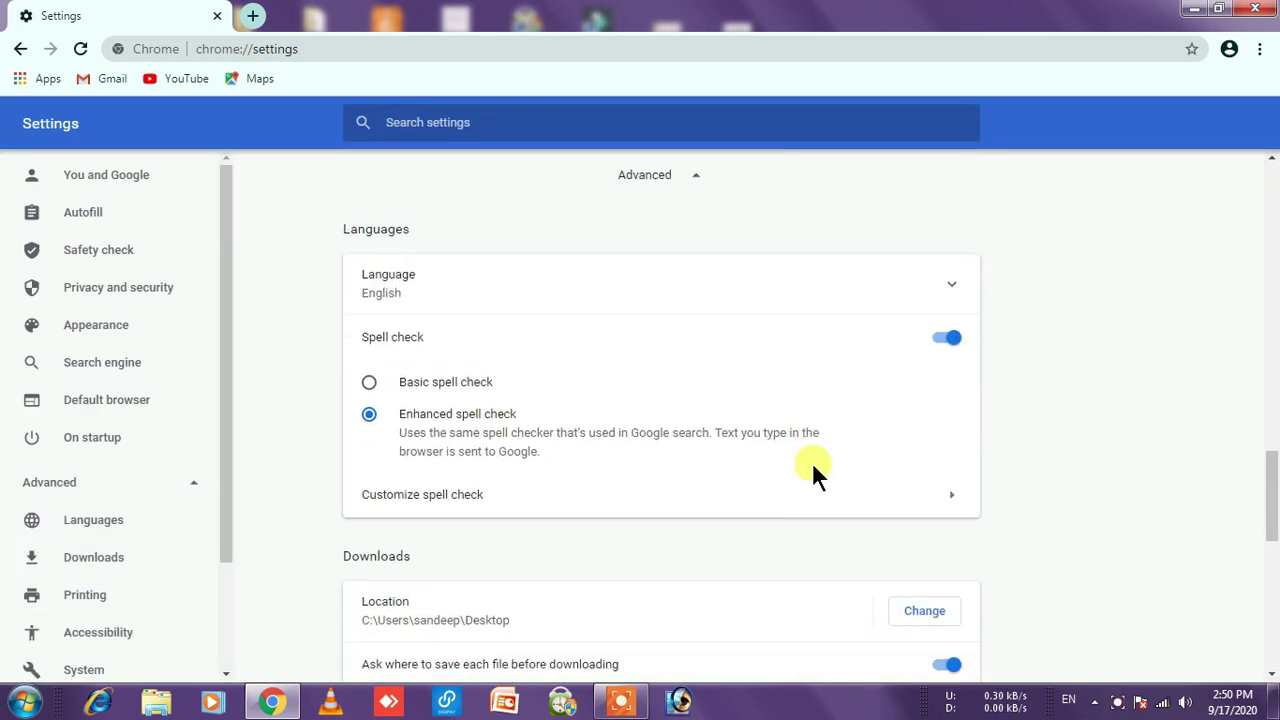
Step: Open the folder selection for changing the download location in the Downloads section
{"action": "scroll", "coordinate": [812, 462], "scroll_direction": "down", "scroll_amount": 3}
{"action": "left_click_drag", "start_coordinate": [318, 270], "coordinate": [426, 283]}
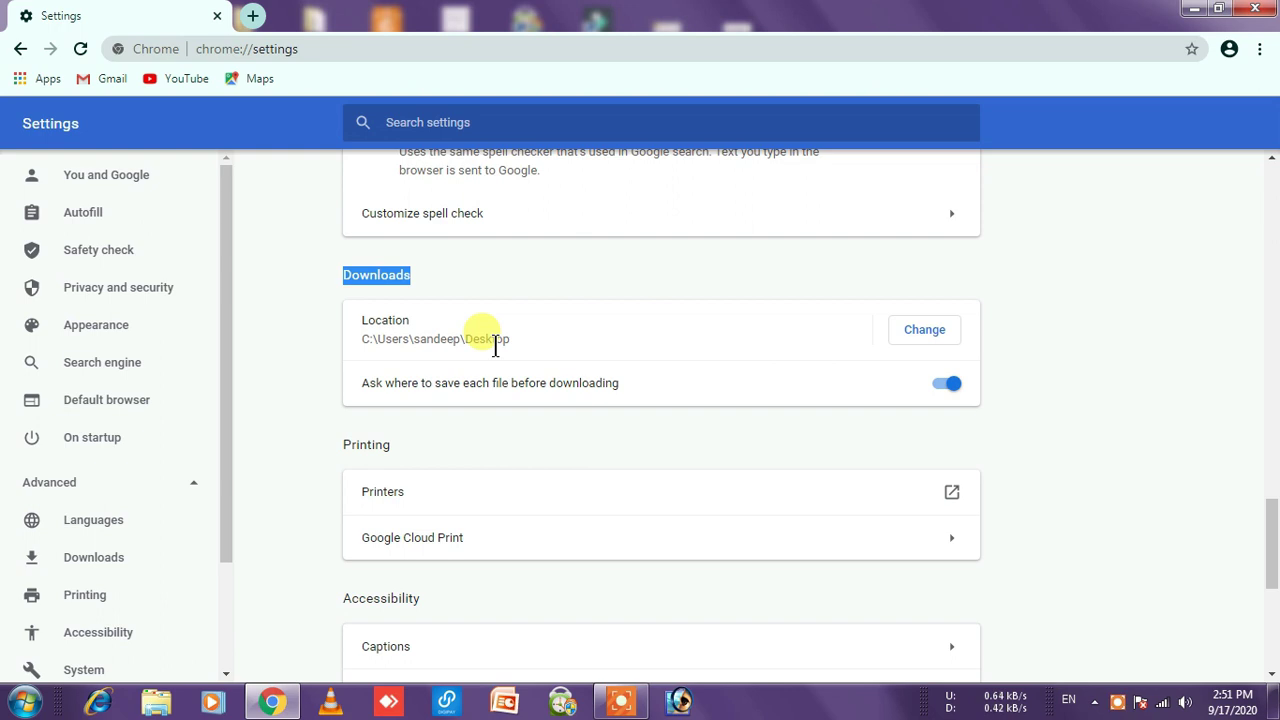
{"action": "left_click", "coordinate": [906, 328]}
Step: Reopen the browser settings from a new tab and go to the On startup section
{"action": "left_click", "coordinate": [252, 17]}
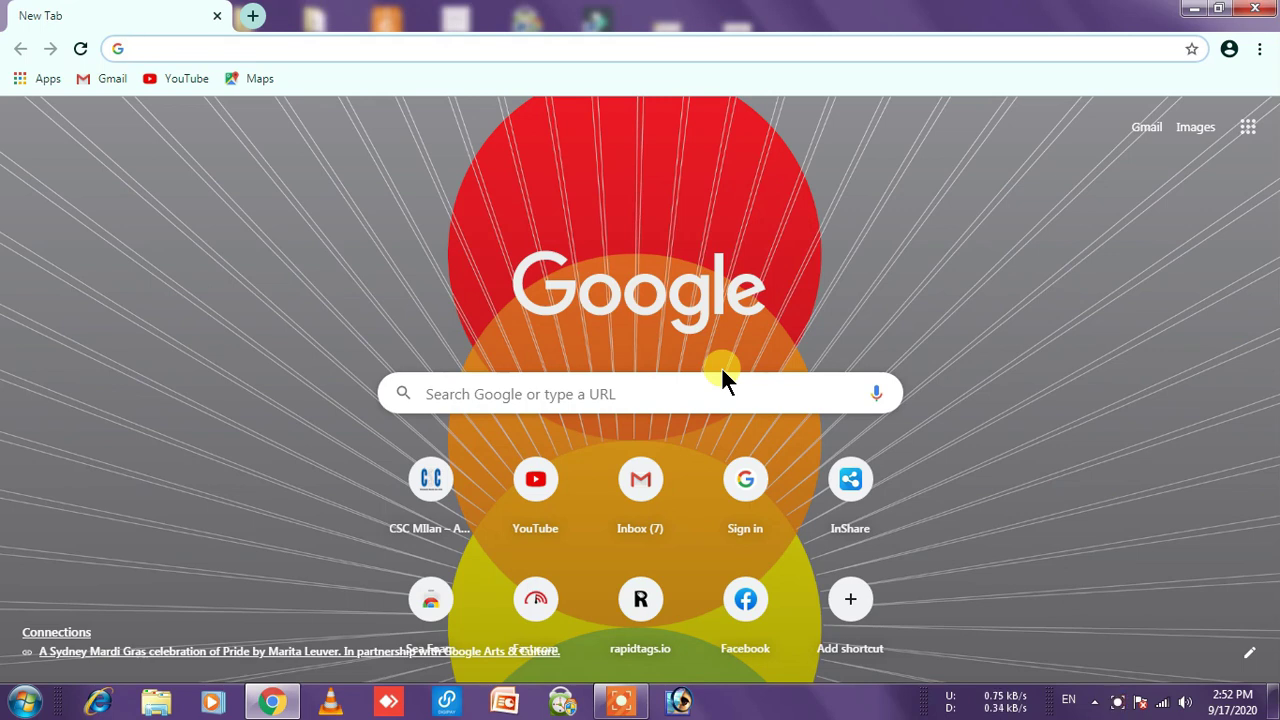
{"action": "left_click", "coordinate": [1259, 49]}
{"action": "left_click", "coordinate": [1114, 372]}
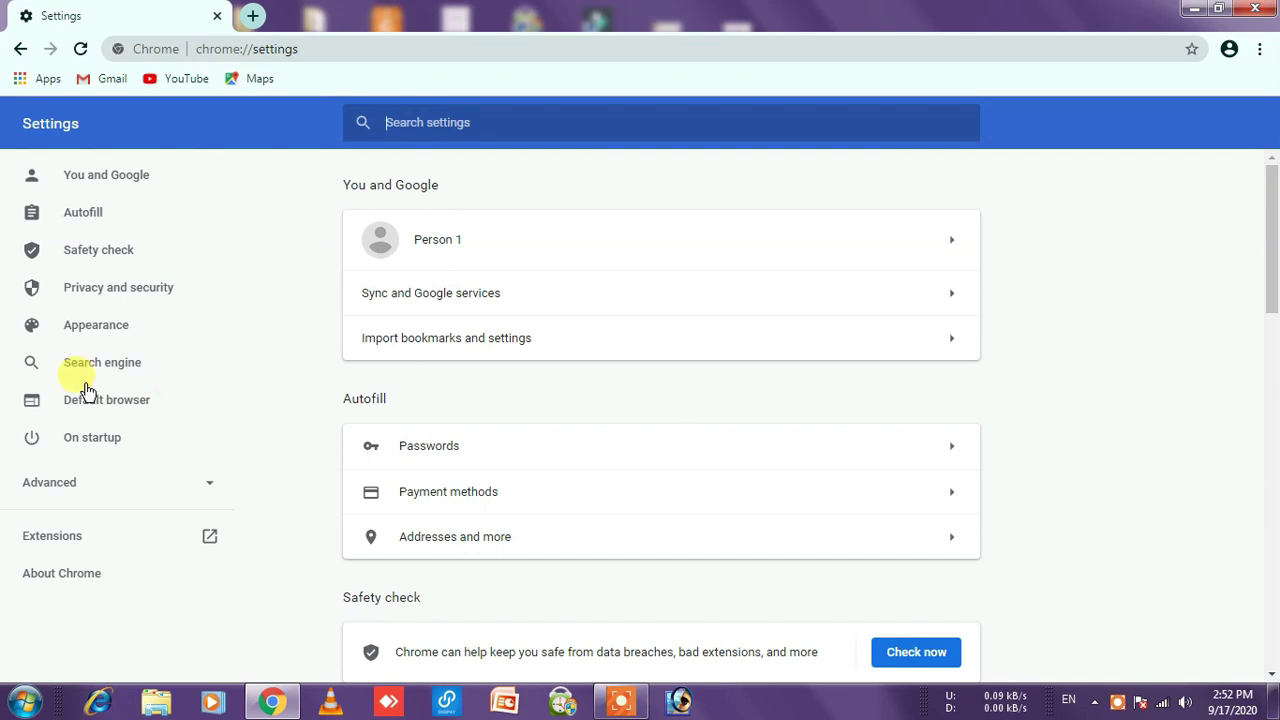
{"action": "left_click", "coordinate": [85, 440]}
{"action": "scroll", "coordinate": [505, 460], "scroll_direction": "up", "scroll_amount": 5}
{"action": "scroll", "coordinate": [505, 456], "scroll_direction": "up", "scroll_amount": 6}
{"action": "scroll", "coordinate": [505, 456], "scroll_direction": "down", "scroll_amount": 9}
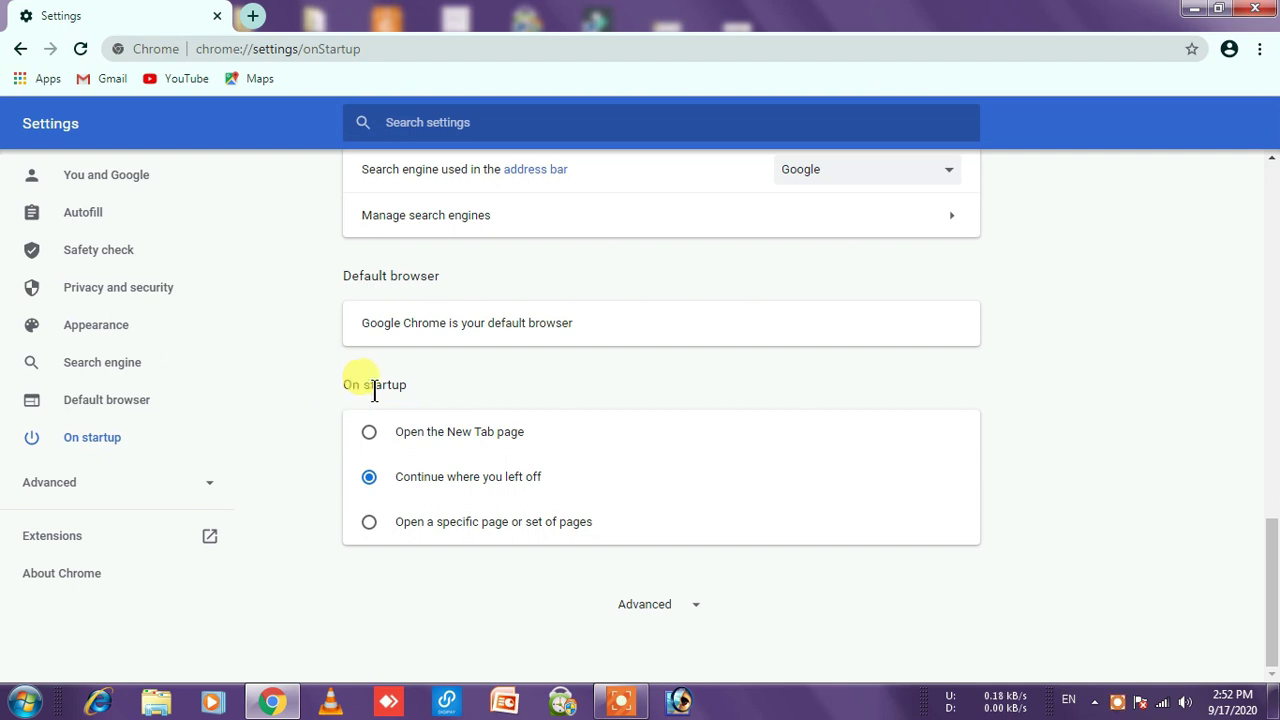
Step: Switch the startup option to Open the New Tab page, open a new tab, and switch the option back to Continue where you left off
{"action": "left_click_drag", "start_coordinate": [394, 432], "coordinate": [532, 438]}
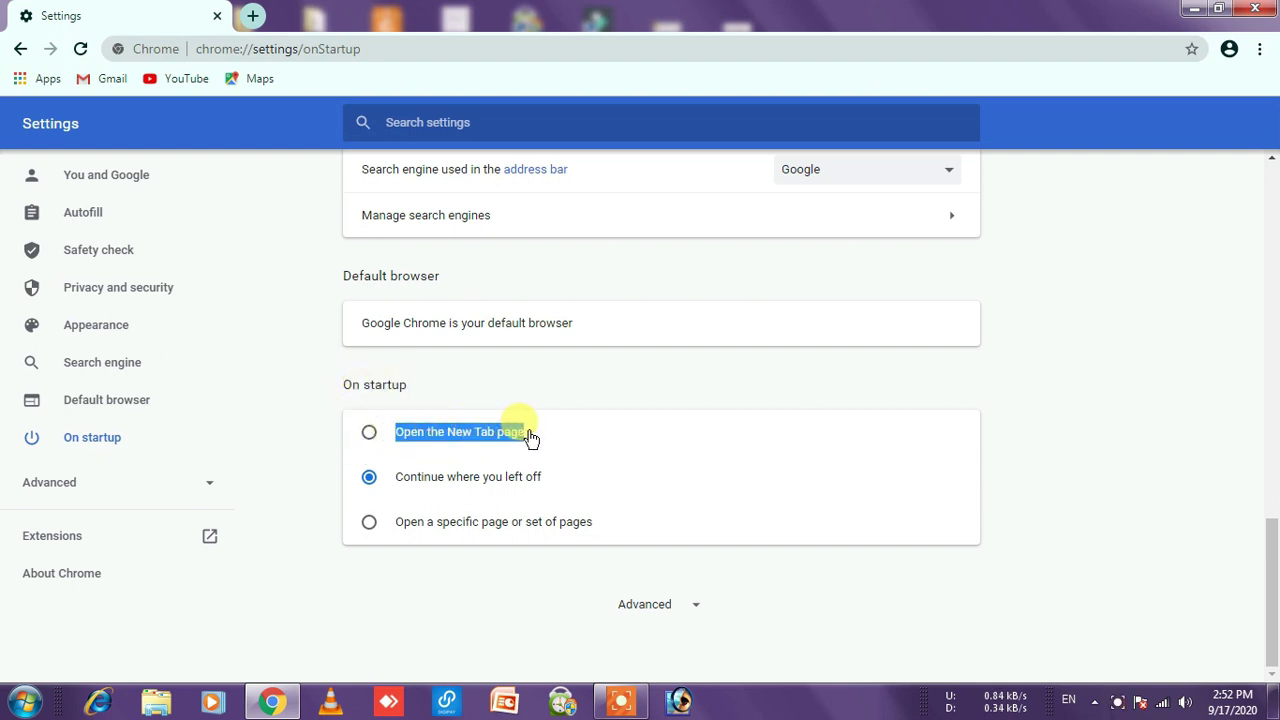
{"action": "left_click", "coordinate": [368, 432]}
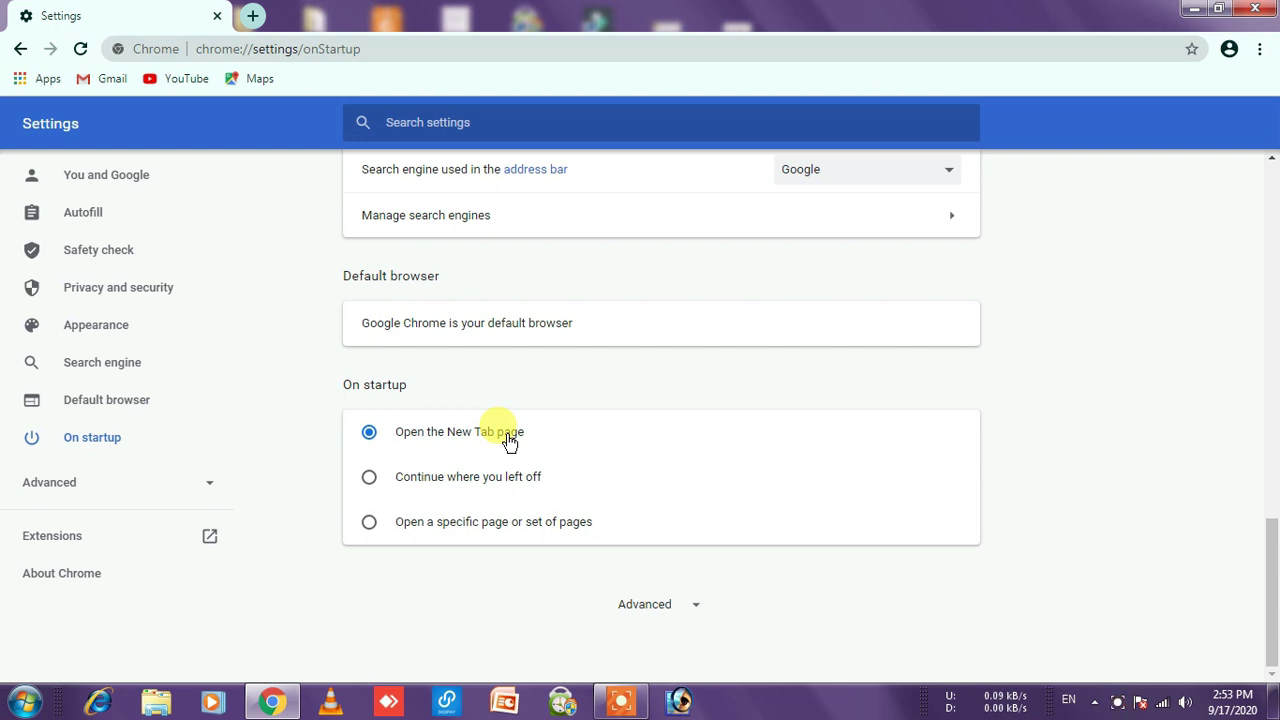
{"action": "left_click", "coordinate": [253, 17]}
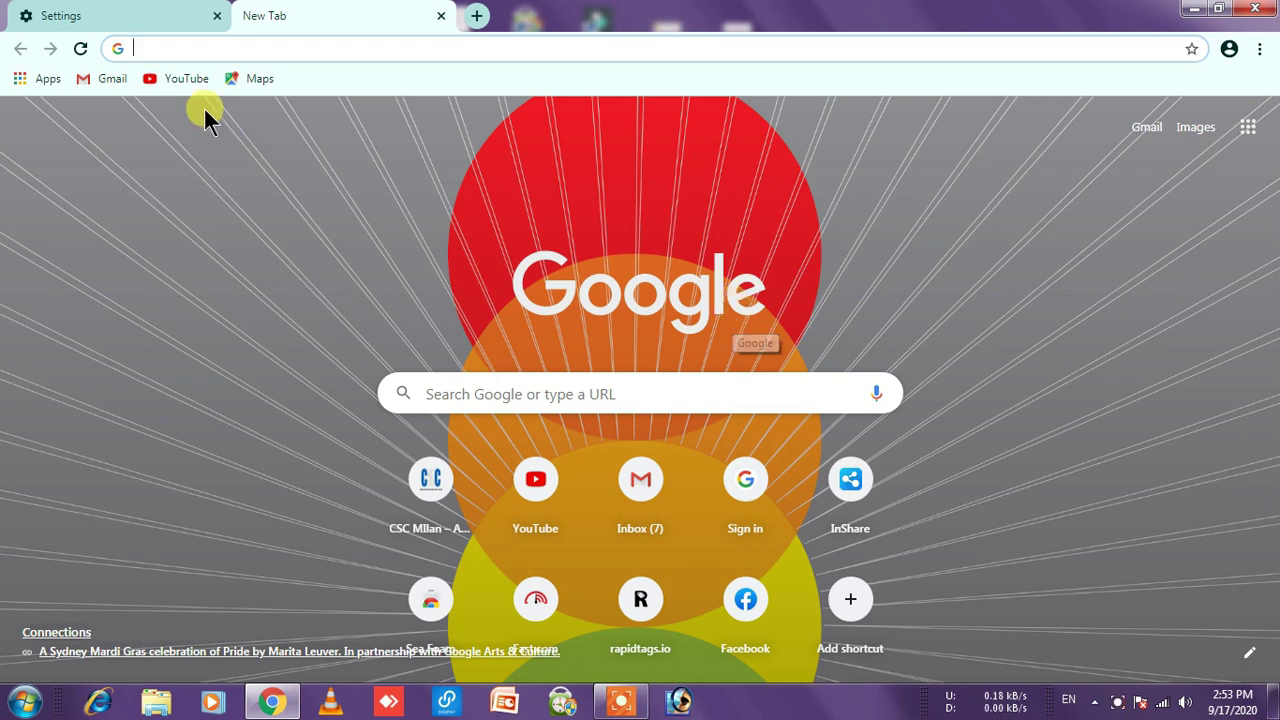
{"action": "left_click", "coordinate": [170, 28]}
{"action": "left_click", "coordinate": [369, 477]}
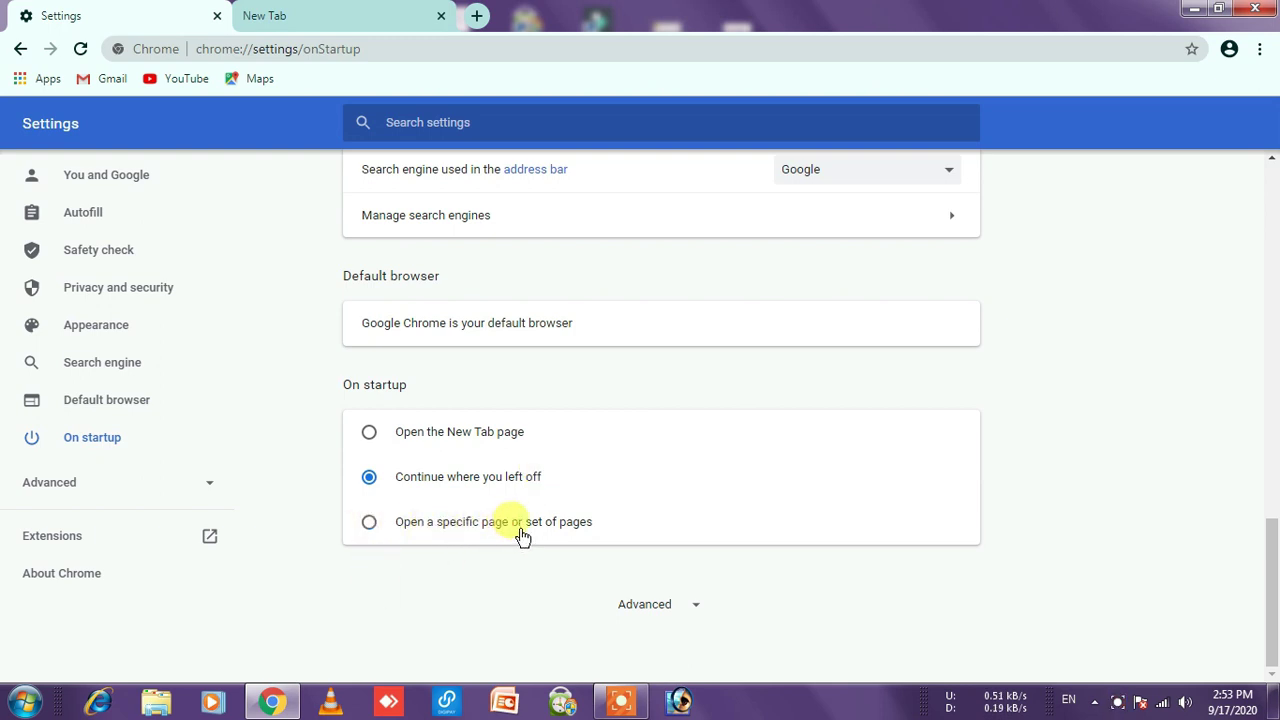
{"action": "left_click", "coordinate": [377, 529]}
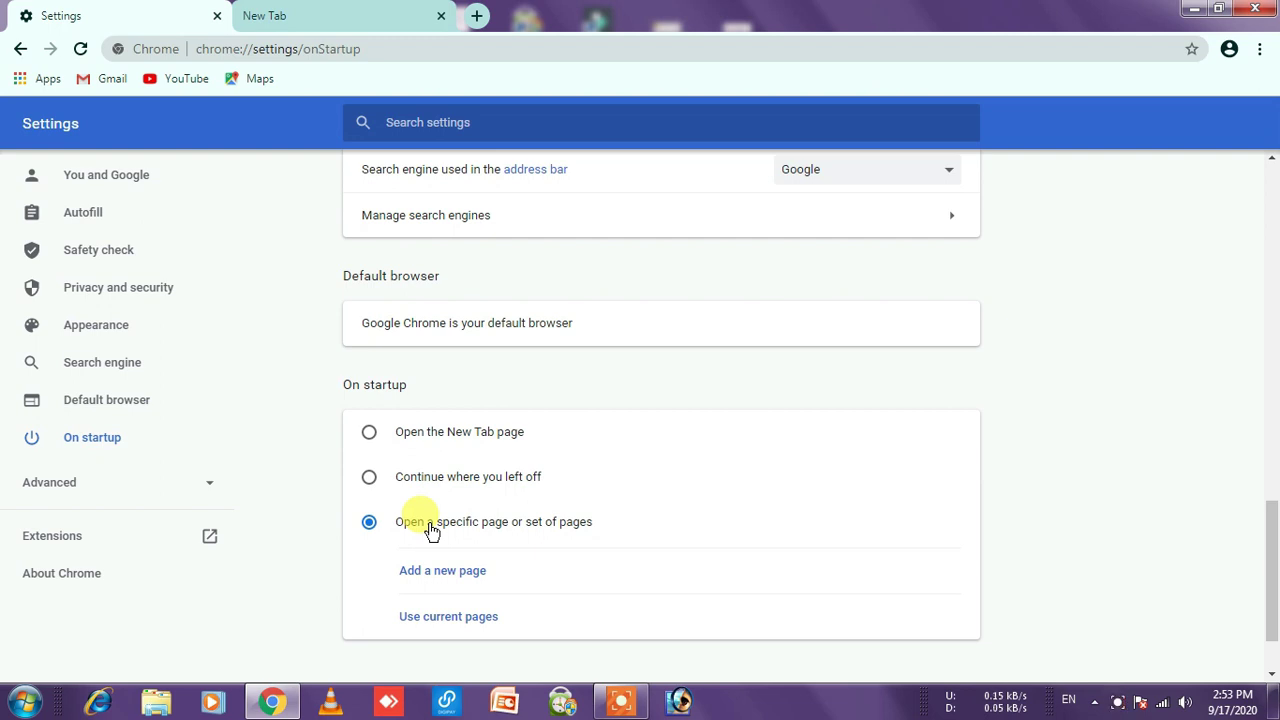
{"action": "left_click", "coordinate": [418, 571]}
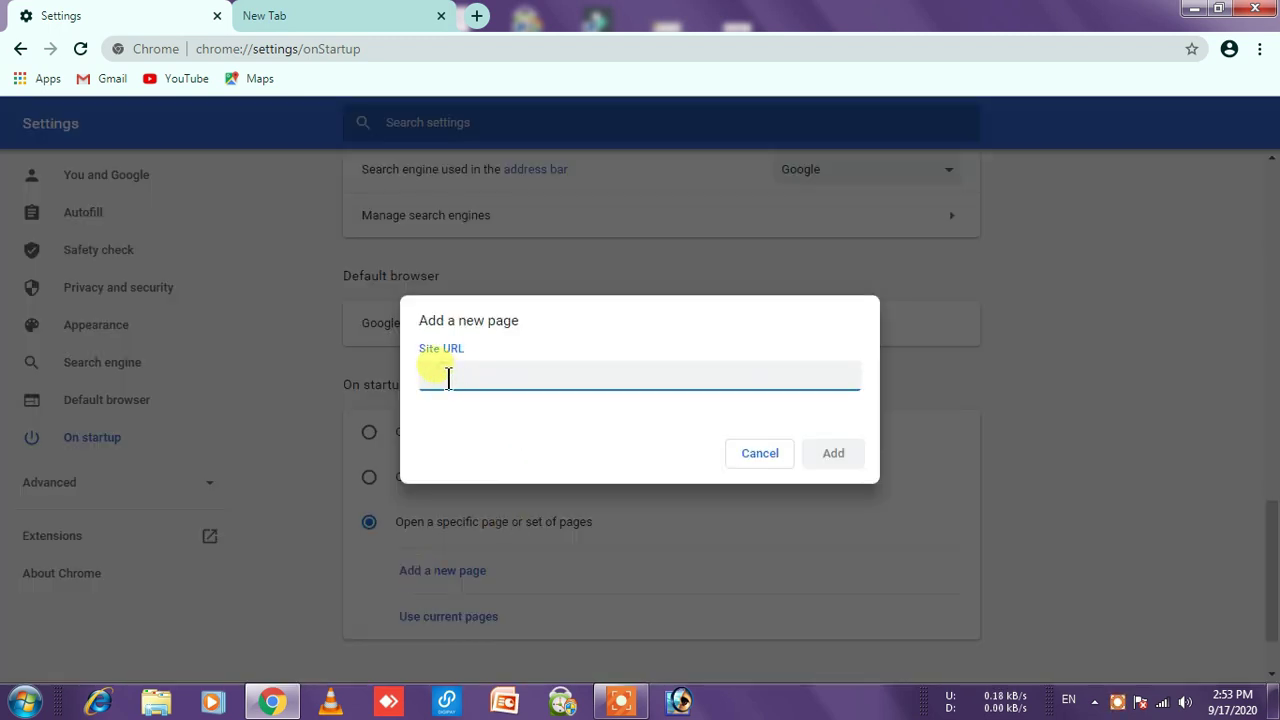
{"action": "type", "text": "www.y"}
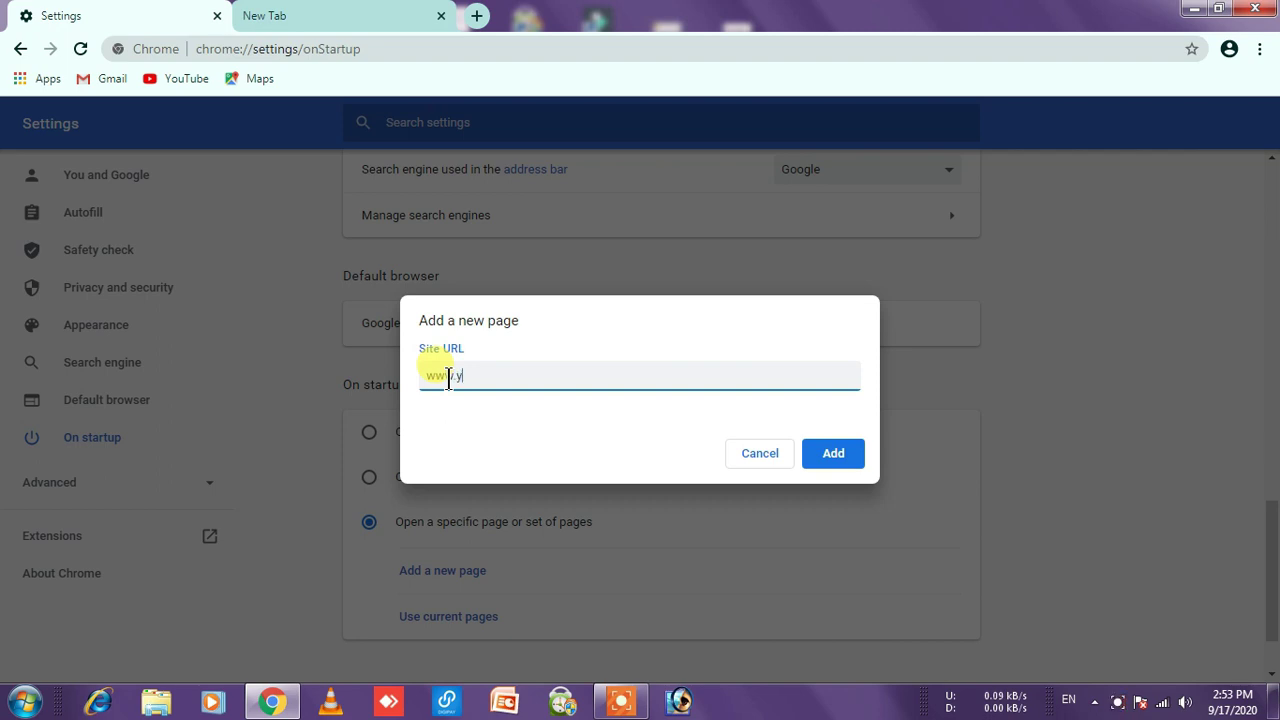
{"action": "type", "text": "outub"}
{"action": "left_click", "coordinate": [831, 458]}
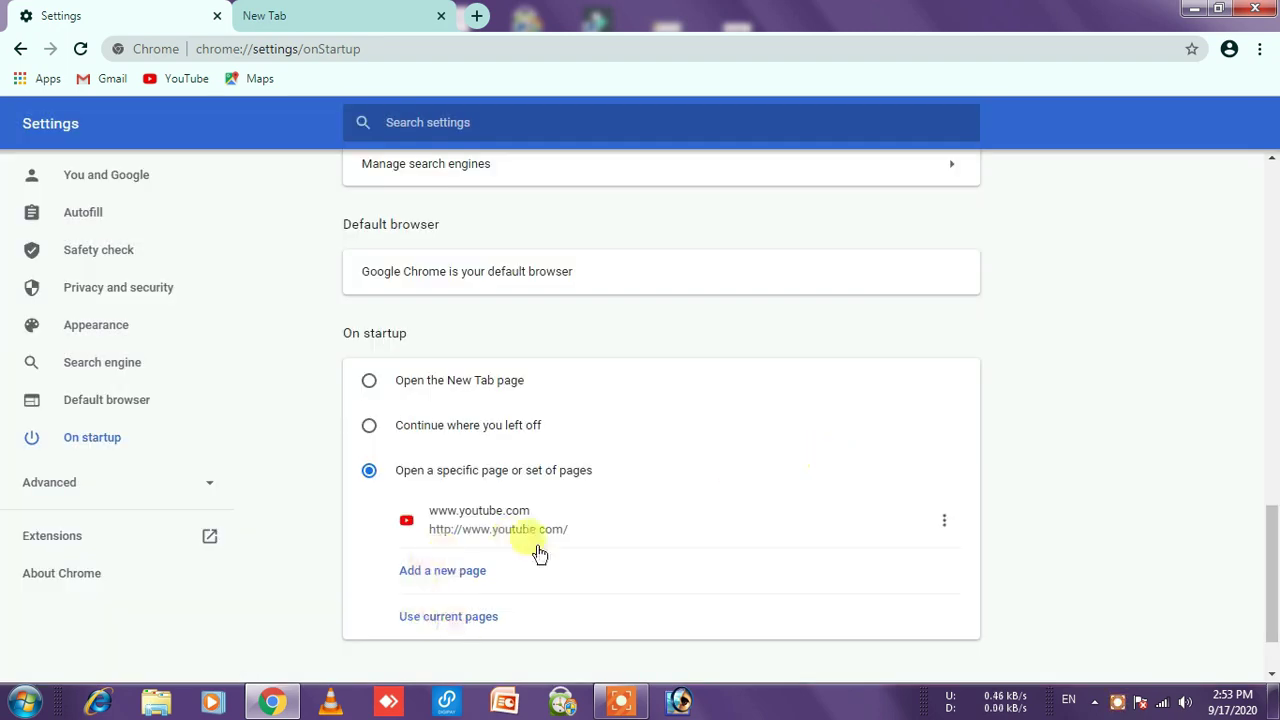
Step: Relaunch the browser to test the startup page, and replace the YouTube tab with a new tab
{"action": "left_click", "coordinate": [1255, 12]}
{"action": "right_click", "coordinate": [1058, 58]}
{"action": "left_click", "coordinate": [1095, 111]}
{"action": "left_click", "coordinate": [268, 705]}
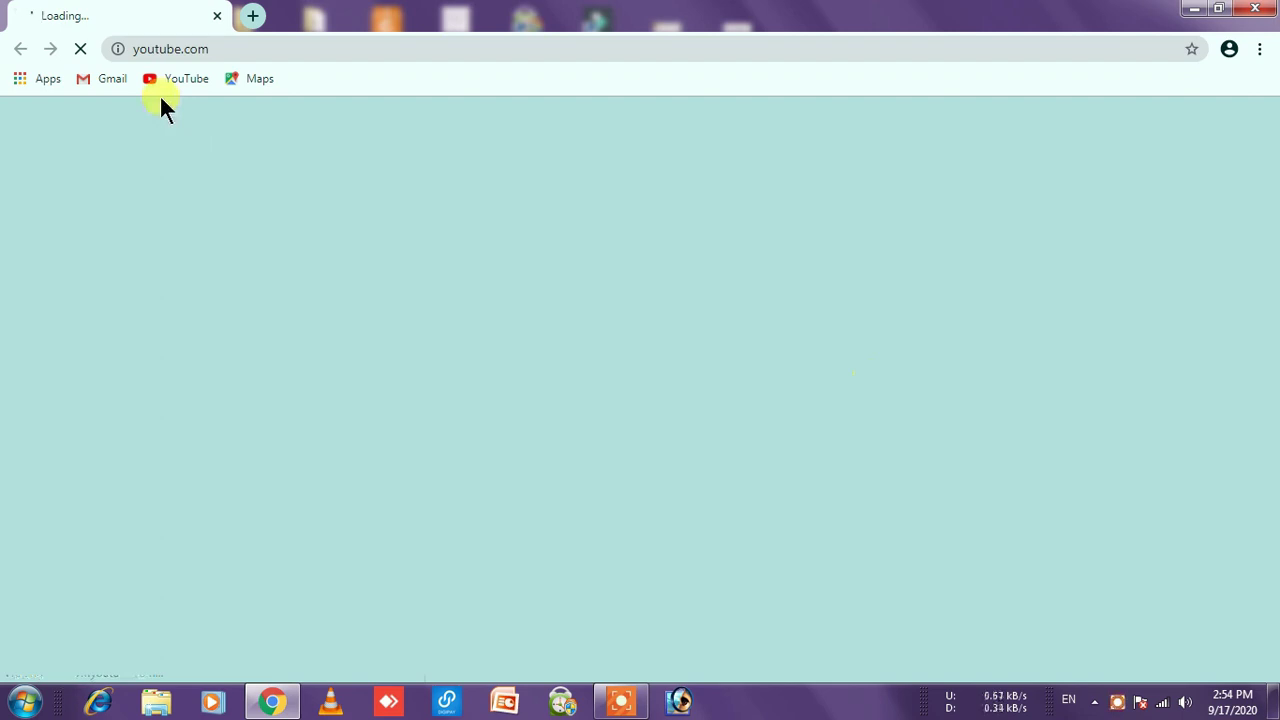
{"action": "left_click", "coordinate": [251, 16]}
{"action": "left_click", "coordinate": [216, 16]}
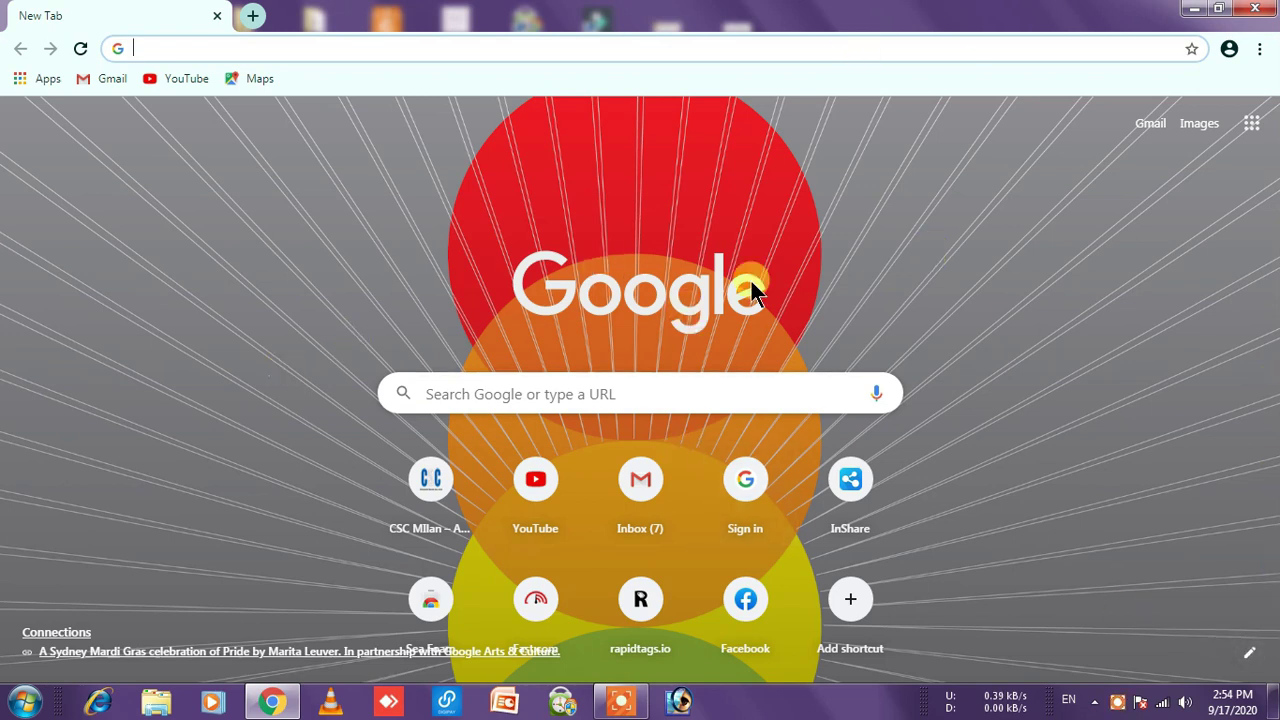
Step: Set the New Tab page background to a coral reef image from the Seascapes collection
{"action": "left_click", "coordinate": [1250, 660]}
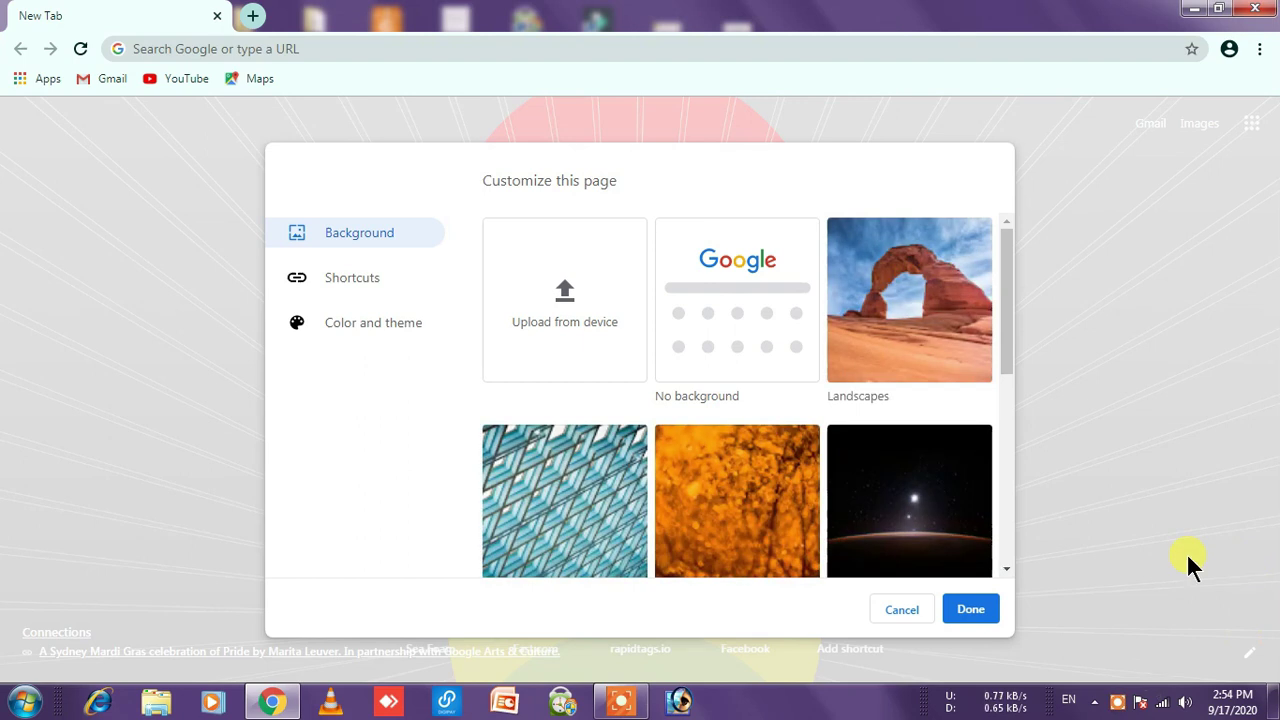
{"action": "scroll", "coordinate": [703, 418], "scroll_direction": "down", "scroll_amount": 1}
{"action": "scroll", "coordinate": [700, 410], "scroll_direction": "down", "scroll_amount": 3}
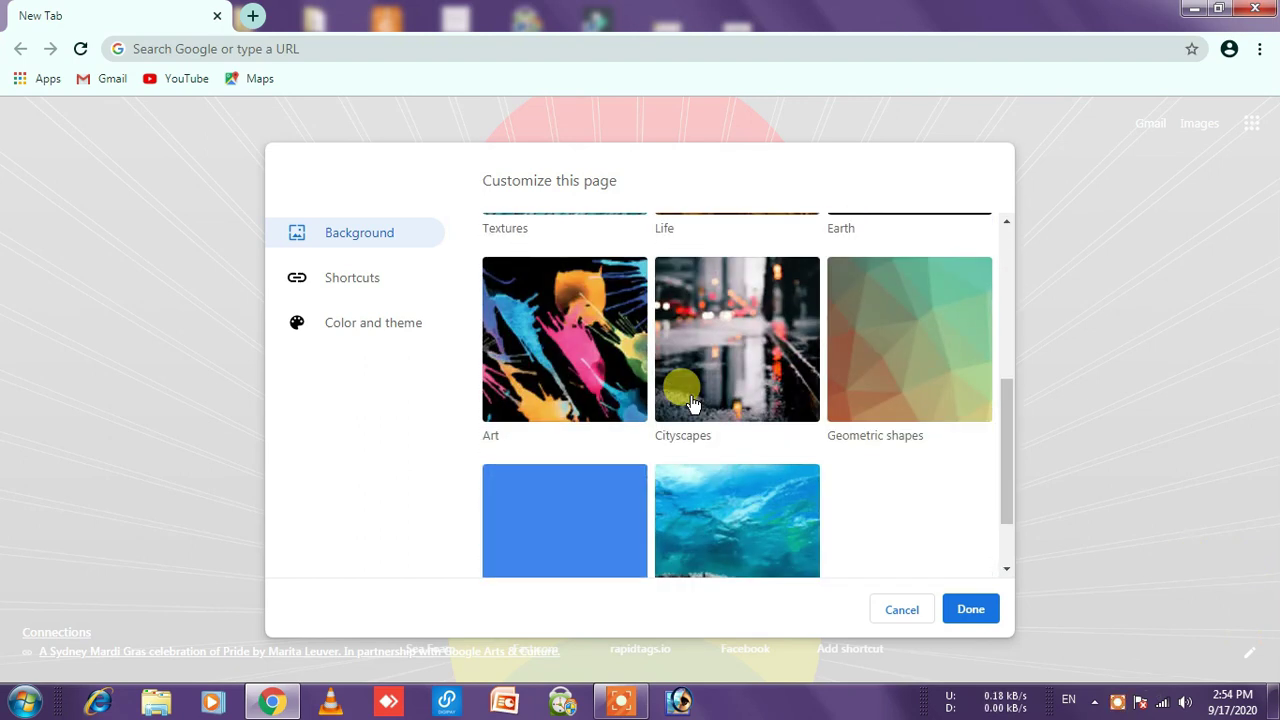
{"action": "scroll", "coordinate": [693, 402], "scroll_direction": "down", "scroll_amount": 1}
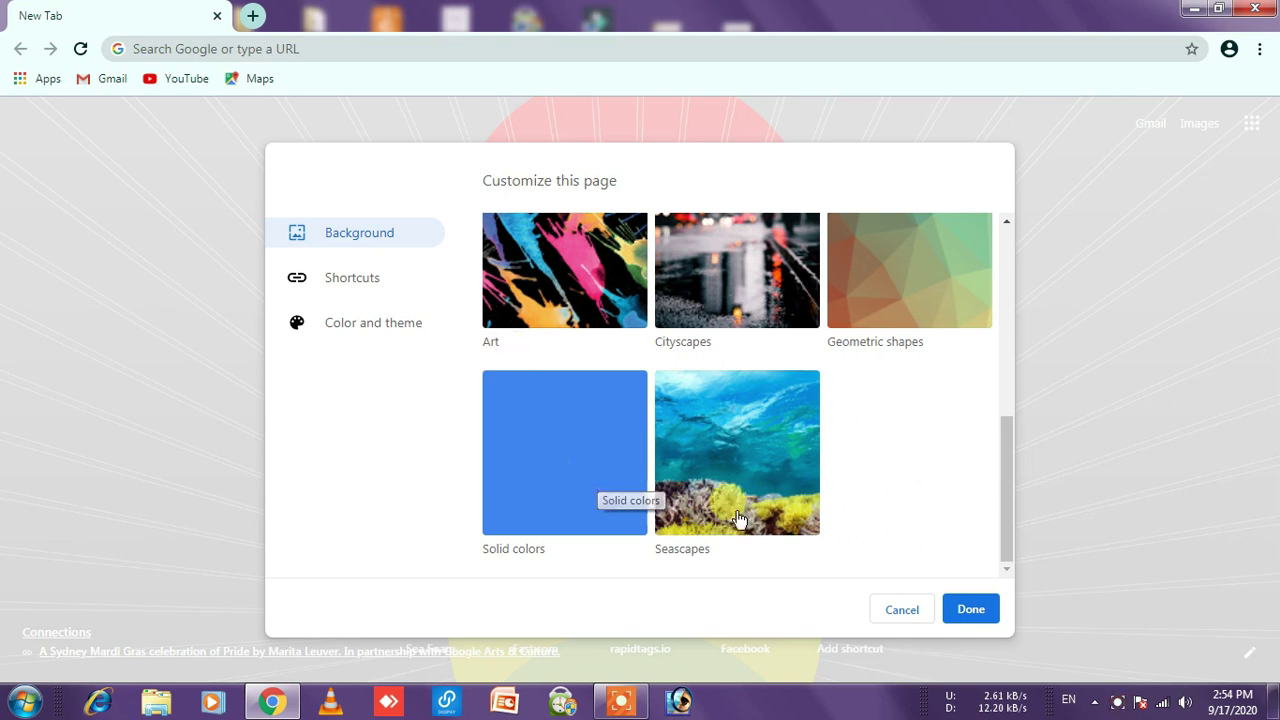
{"action": "left_click", "coordinate": [510, 470]}
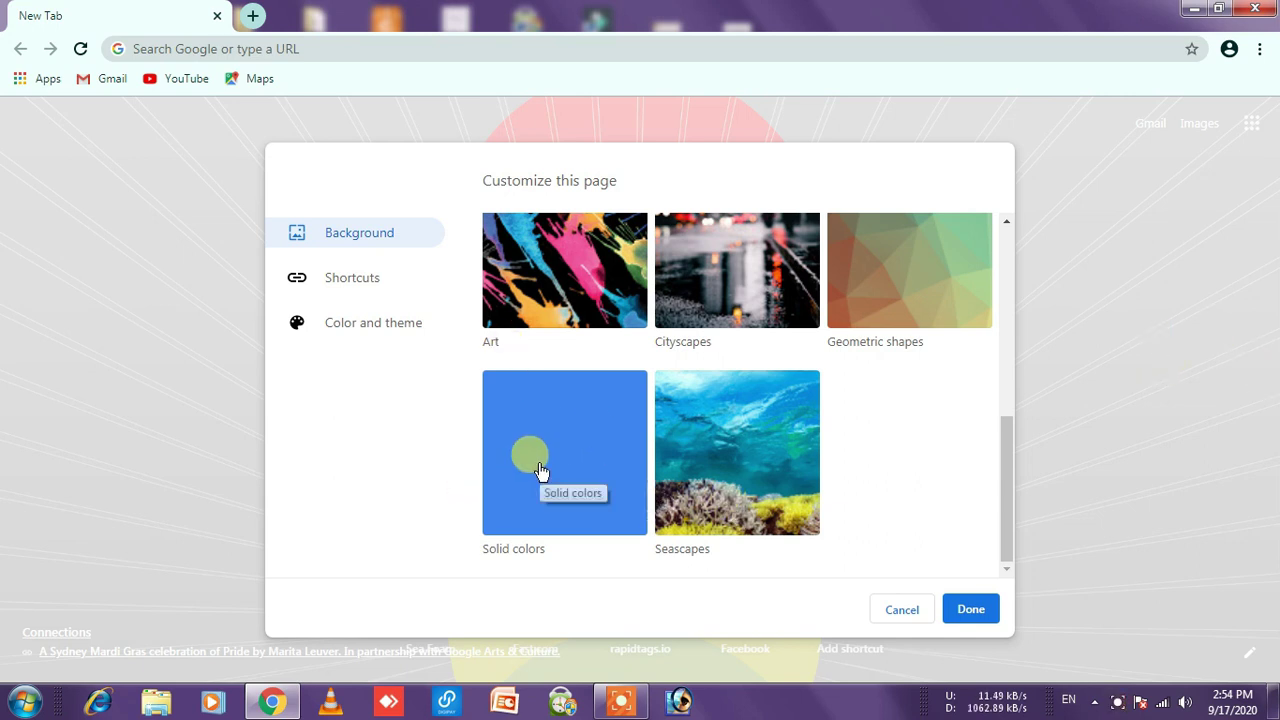
{"action": "left_click", "coordinate": [743, 468]}
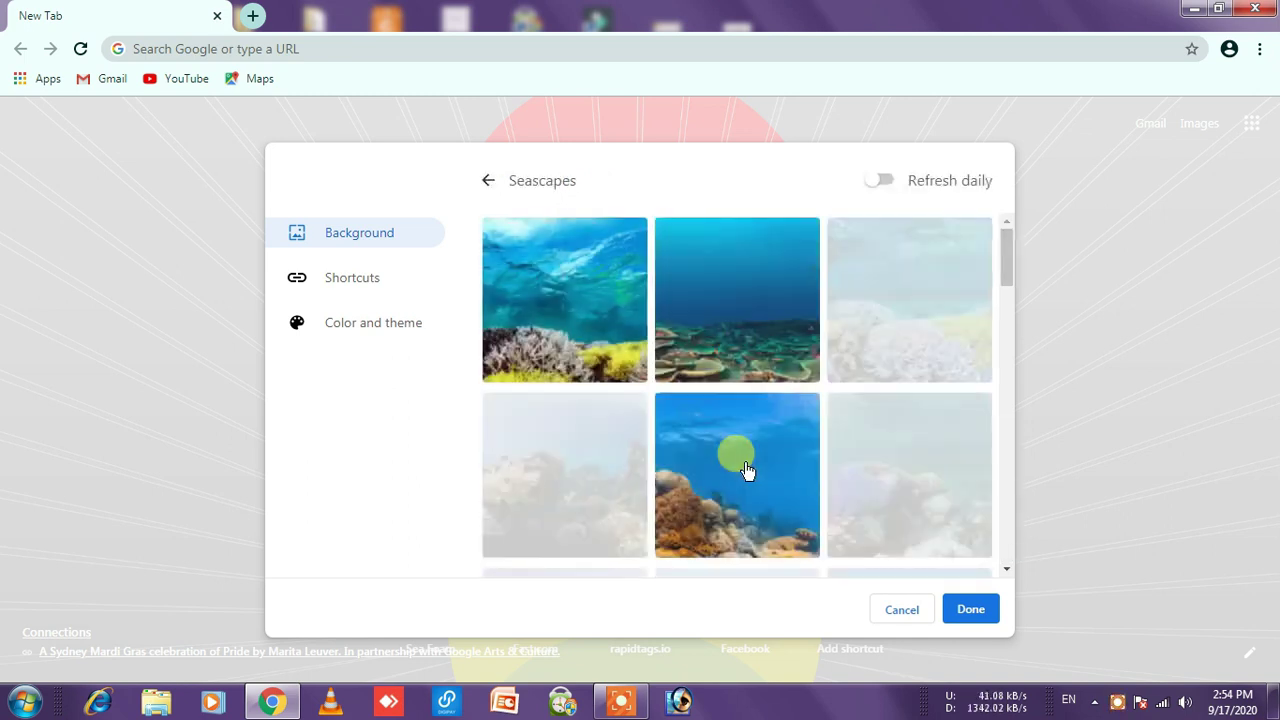
{"action": "scroll", "coordinate": [745, 470], "scroll_direction": "down", "scroll_amount": 3}
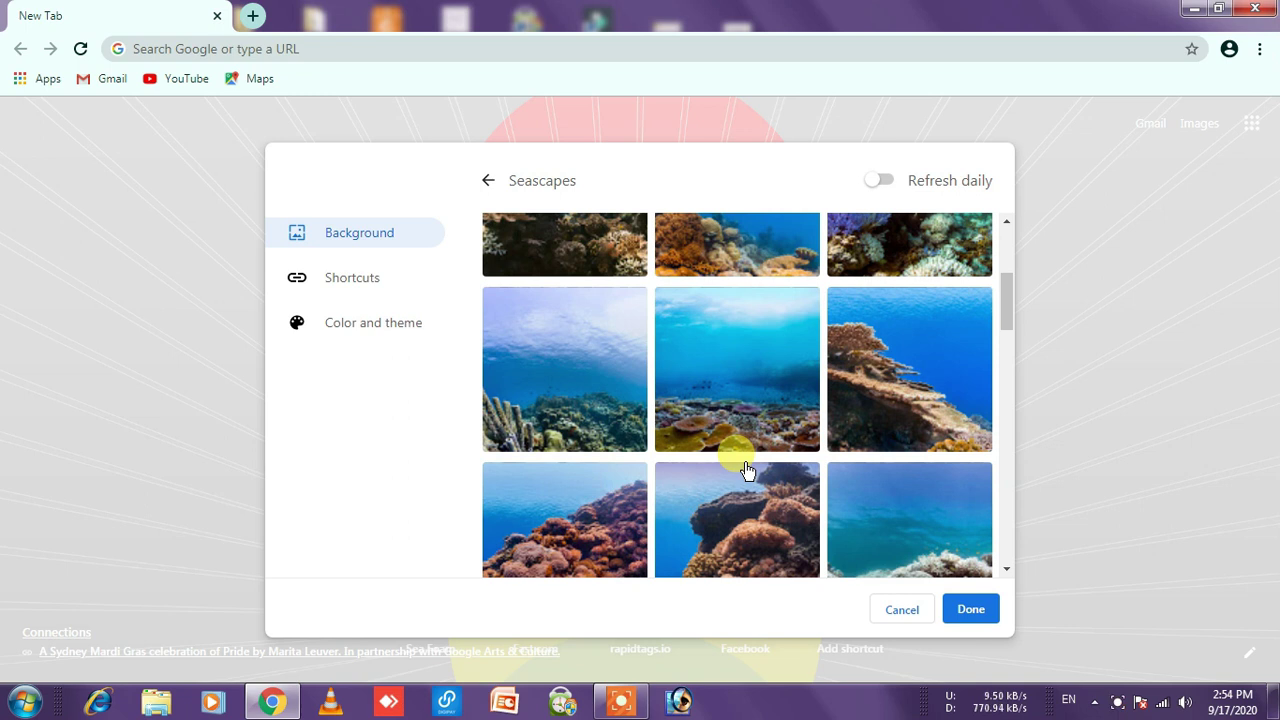
{"action": "left_click", "coordinate": [563, 501]}
{"action": "left_click", "coordinate": [990, 609]}
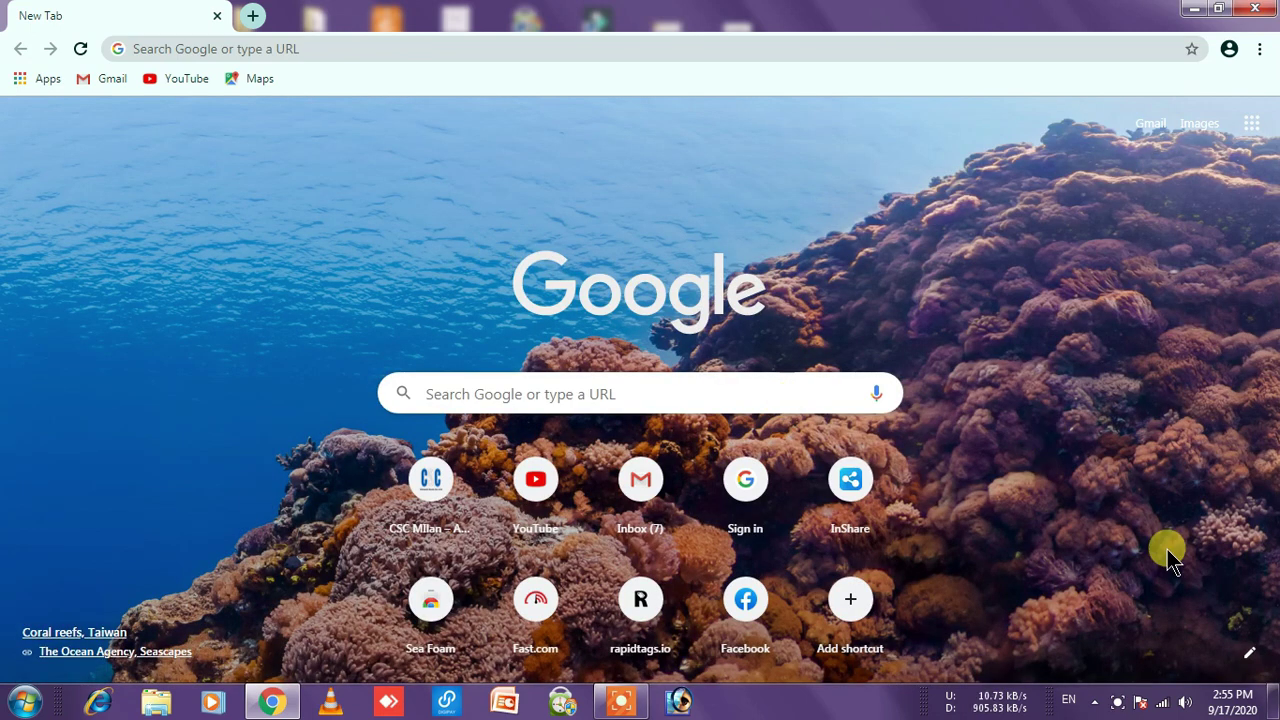
Step: Set the New Tab page background to the planet and crescent moon image from the Earth collection
{"action": "left_click", "coordinate": [1248, 650]}
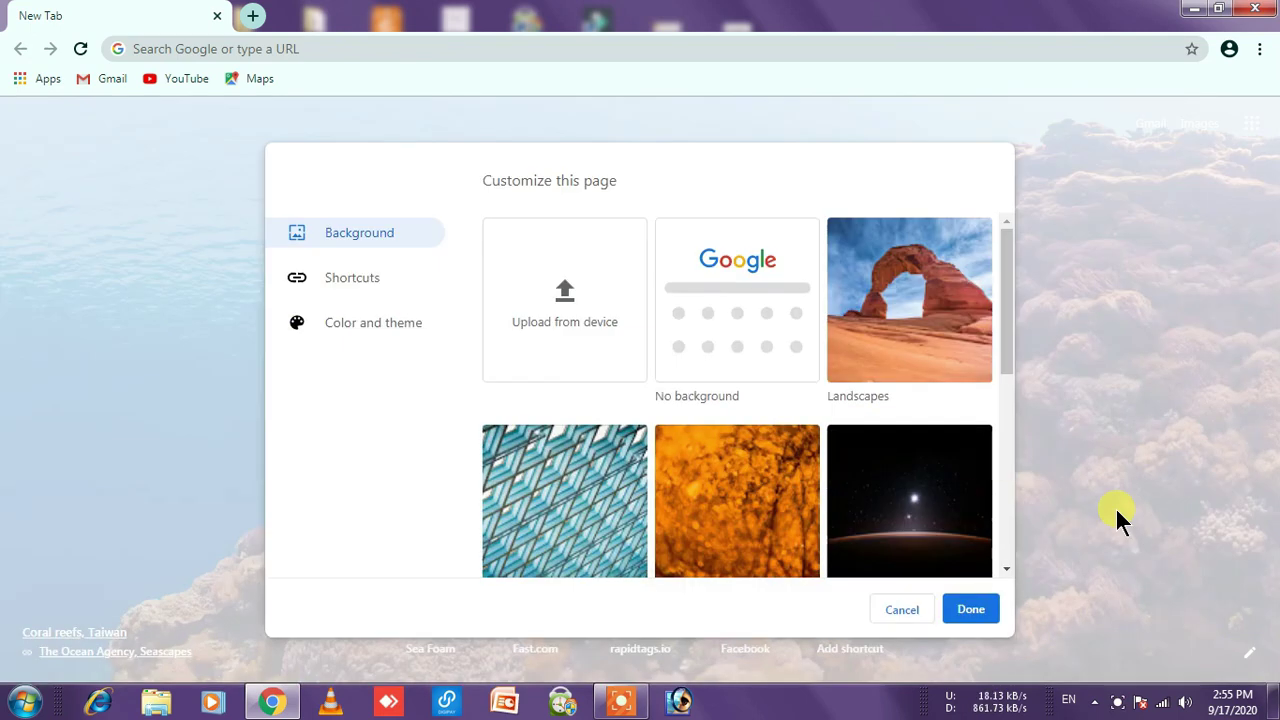
{"action": "left_click", "coordinate": [917, 515]}
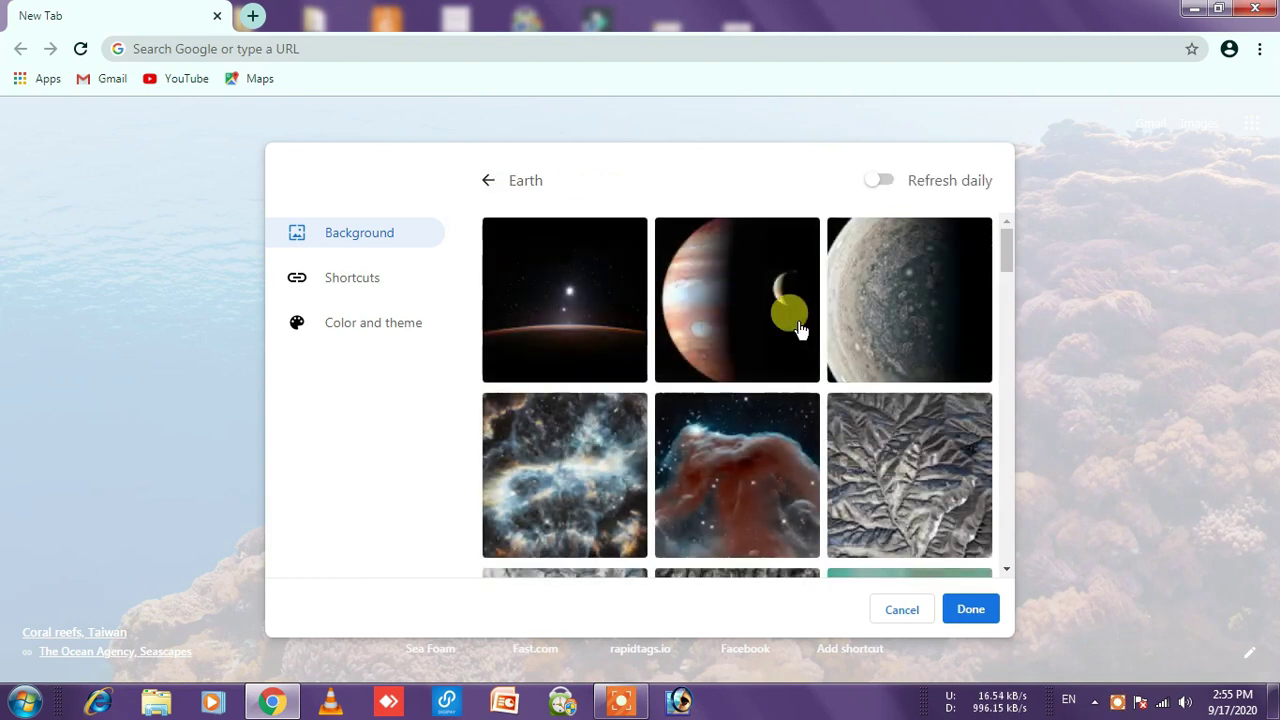
{"action": "left_click", "coordinate": [800, 326]}
{"action": "left_click", "coordinate": [990, 613]}
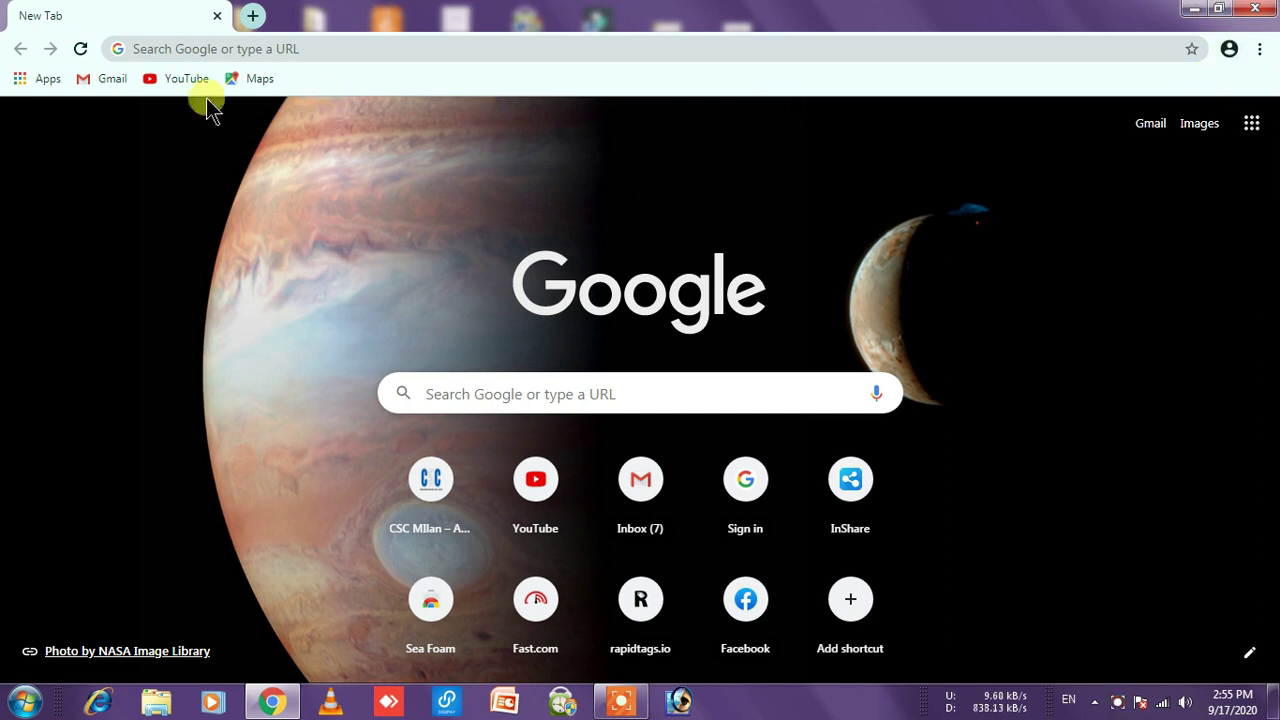
Step: Open the browser settings and follow the Themes entry under Appearance to the current theme's web store page
{"action": "left_click", "coordinate": [1257, 53]}
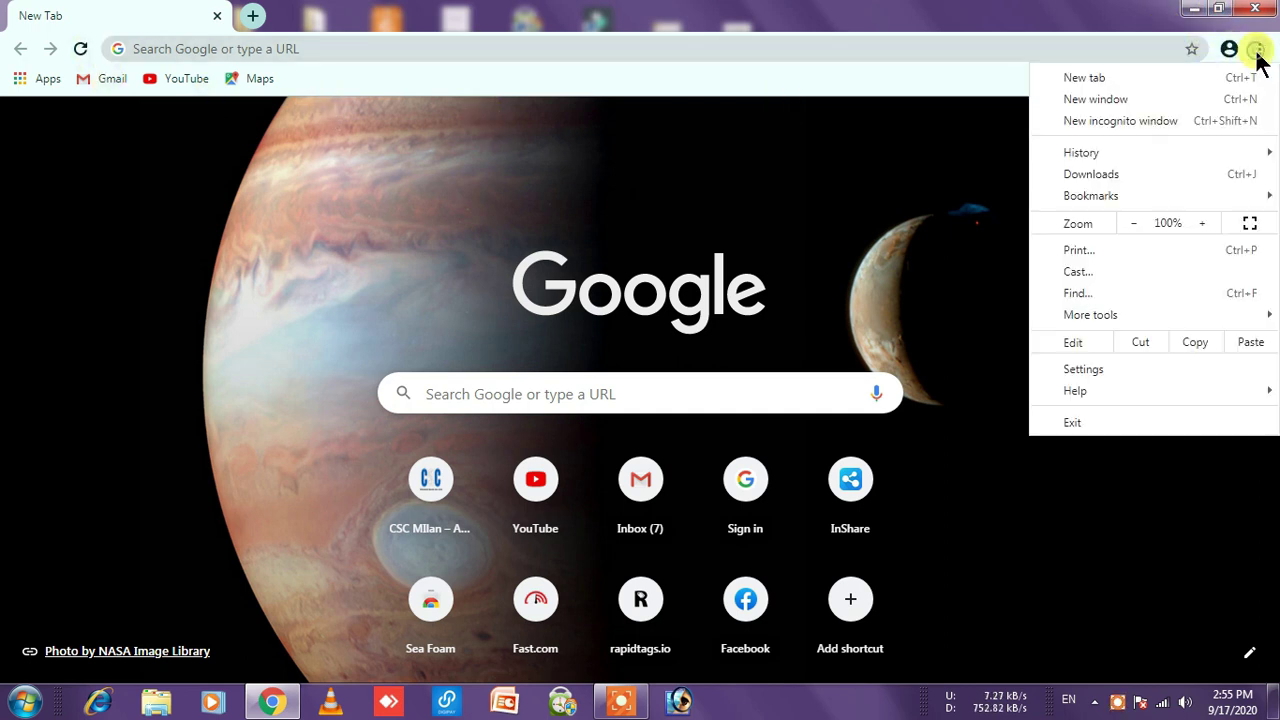
{"action": "left_click", "coordinate": [1108, 366]}
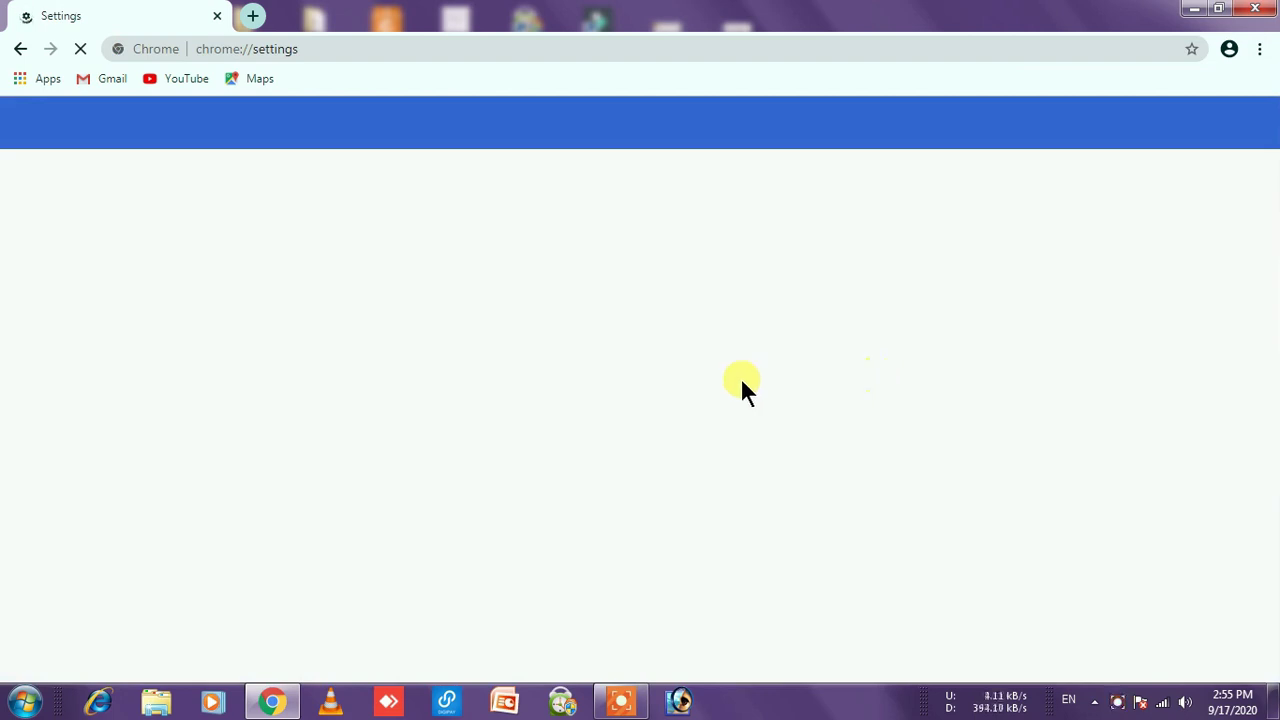
{"action": "scroll", "coordinate": [742, 383], "scroll_direction": "down", "scroll_amount": 1}
{"action": "scroll", "coordinate": [742, 385], "scroll_direction": "down", "scroll_amount": 7}
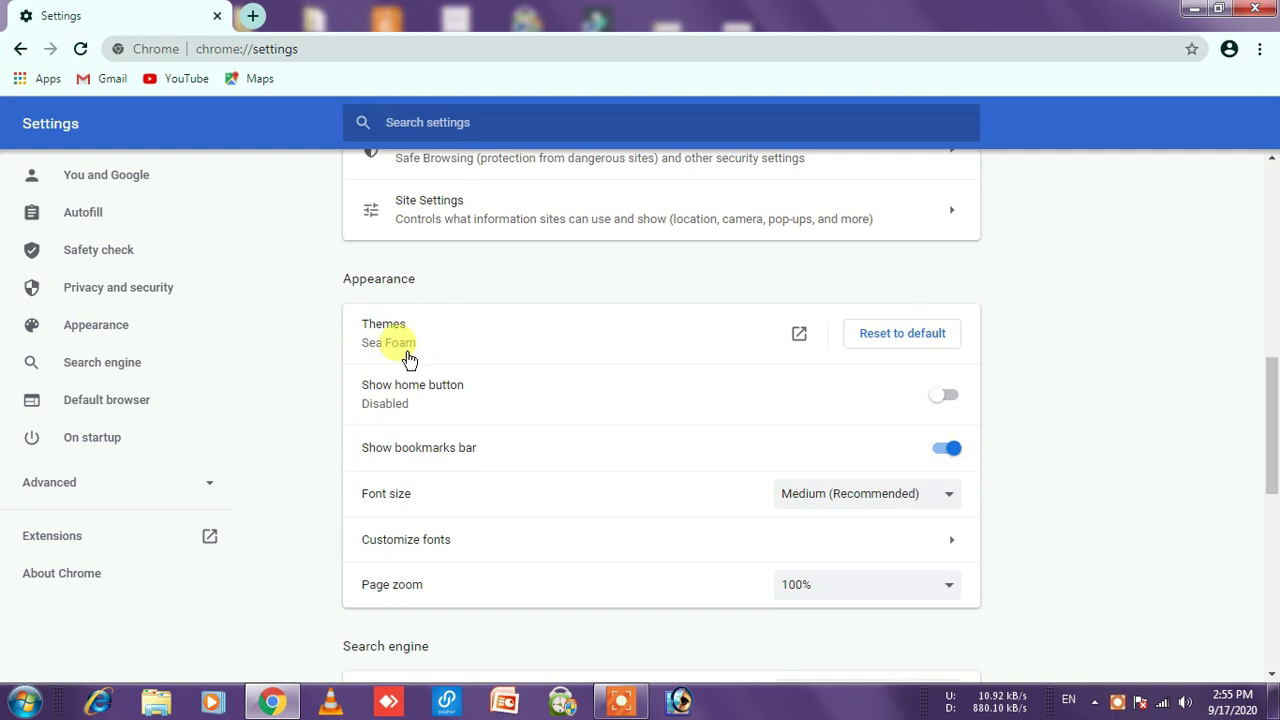
{"action": "left_click", "coordinate": [525, 340]}
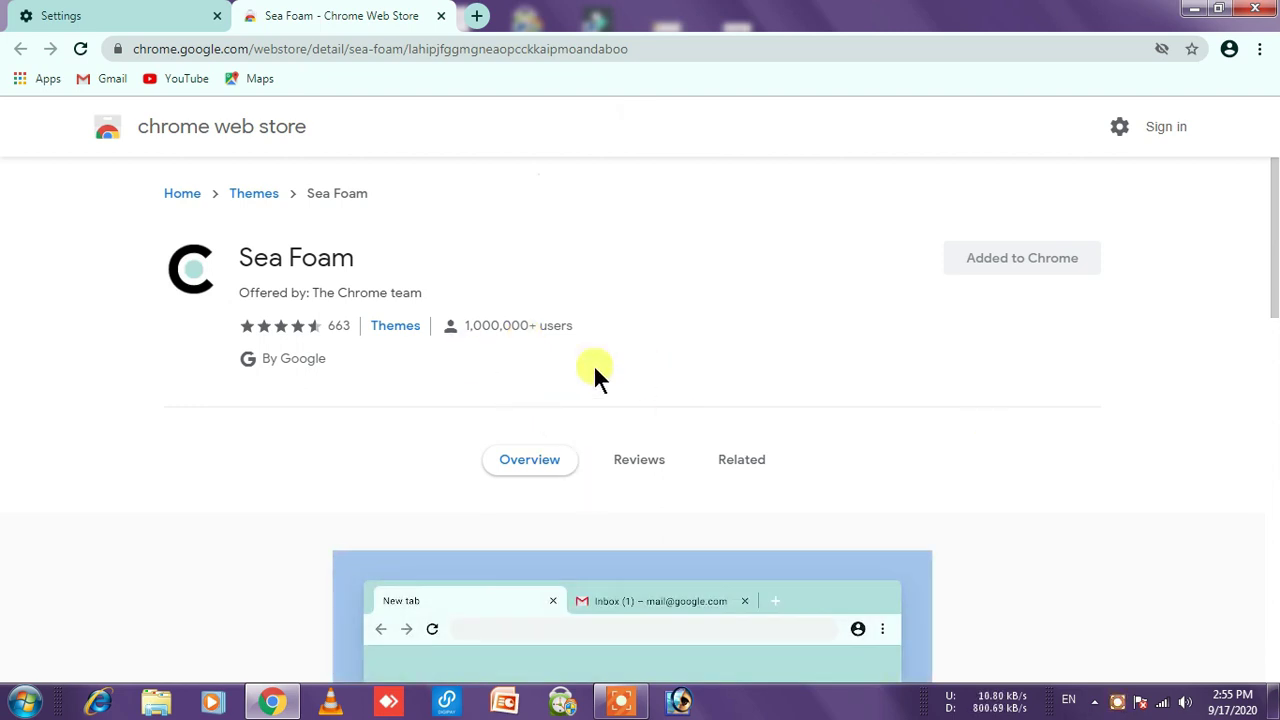
Step: Browse the web store's Themes category and open the High Contrast Colorful theme published by Chrome
{"action": "scroll", "coordinate": [180, 215], "scroll_direction": "down", "scroll_amount": 2}
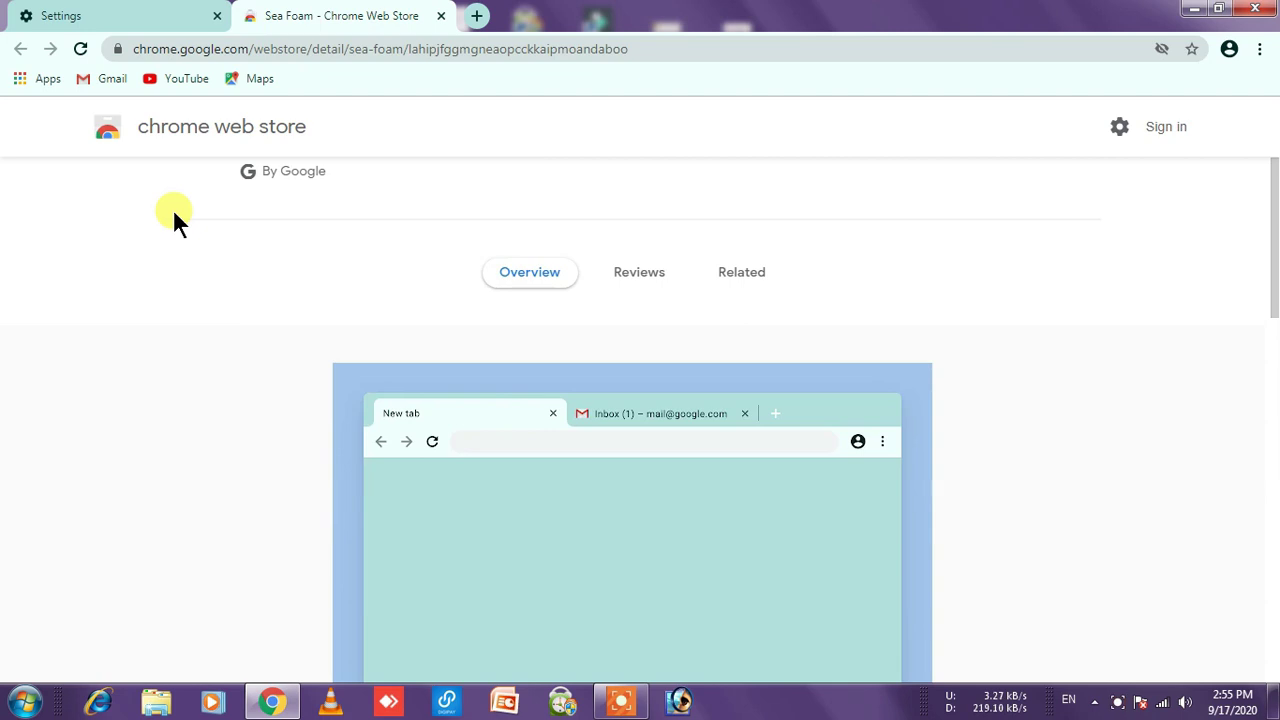
{"action": "scroll", "coordinate": [610, 385], "scroll_direction": "up", "scroll_amount": 2}
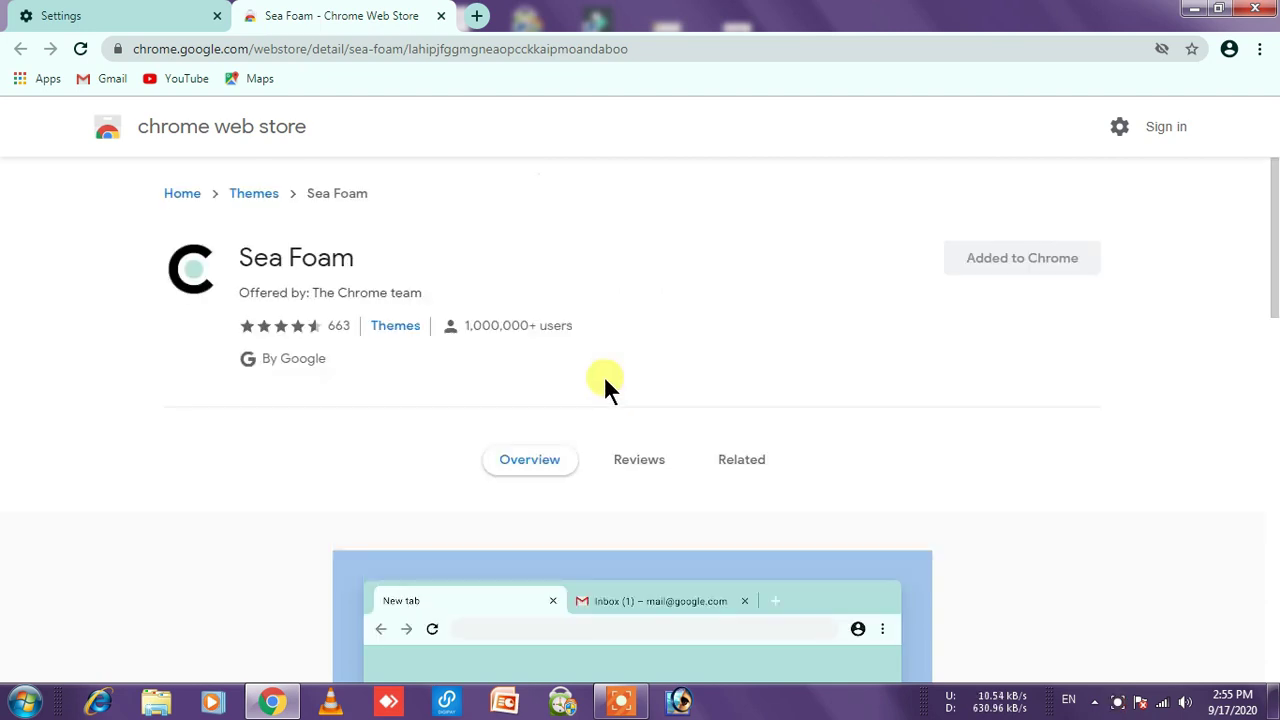
{"action": "left_click", "coordinate": [240, 193]}
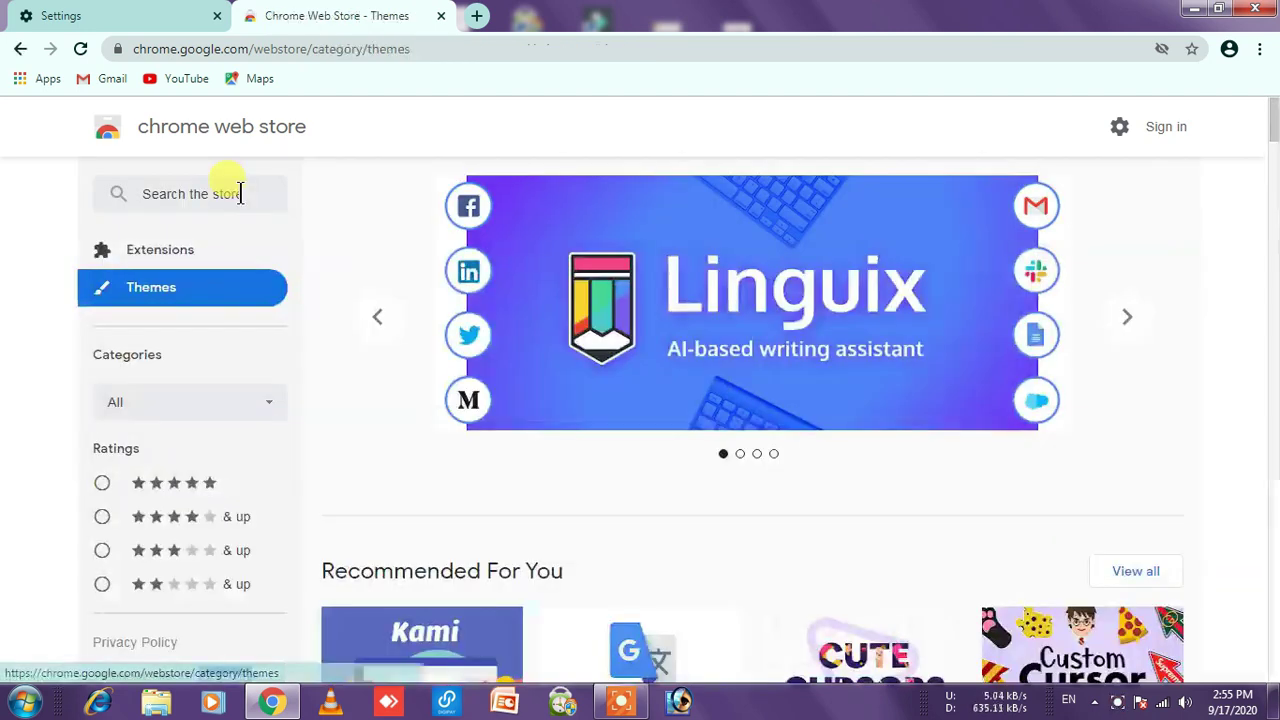
{"action": "left_click", "coordinate": [187, 484]}
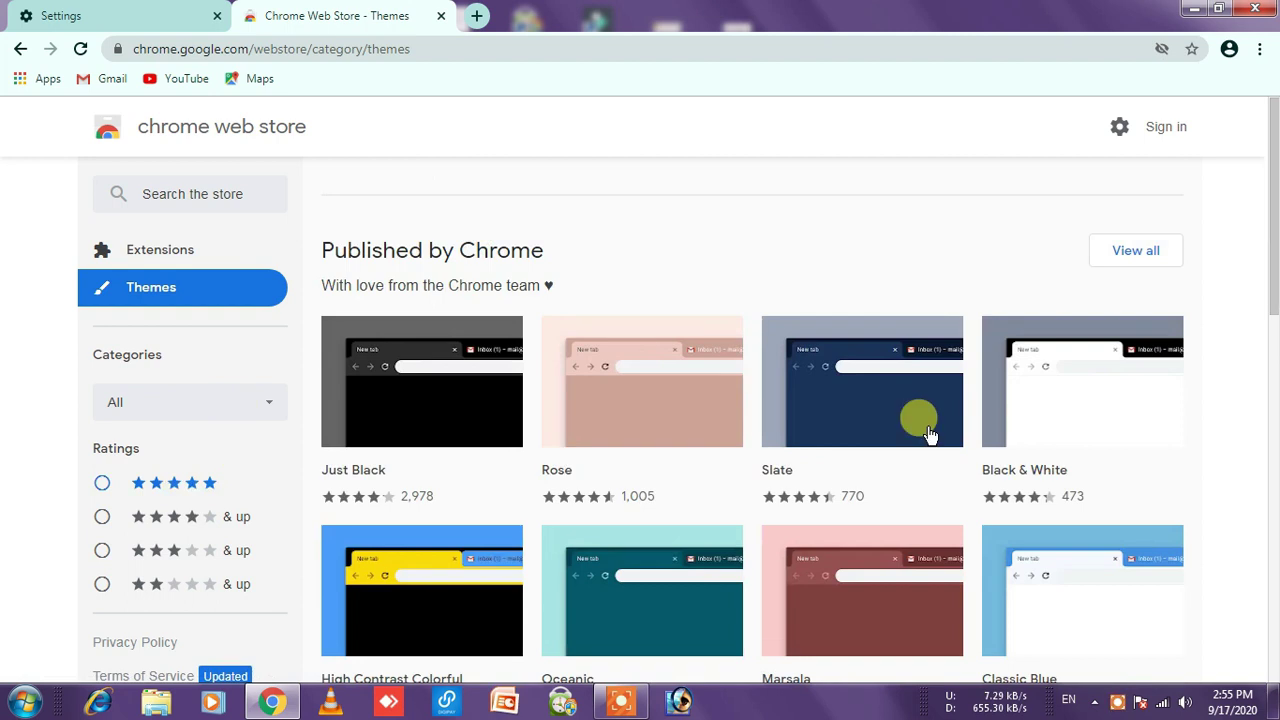
{"action": "scroll", "coordinate": [925, 430], "scroll_direction": "down", "scroll_amount": 1}
{"action": "scroll", "coordinate": [925, 430], "scroll_direction": "down", "scroll_amount": 1}
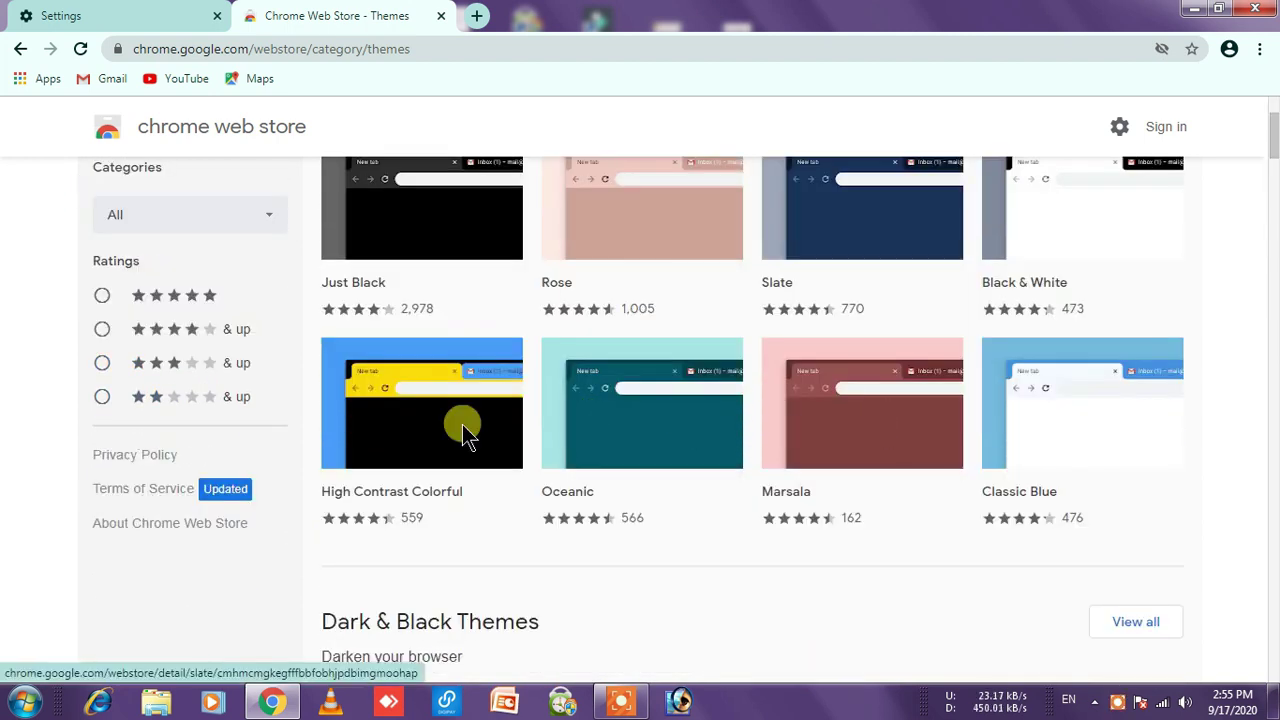
{"action": "left_click", "coordinate": [408, 372]}
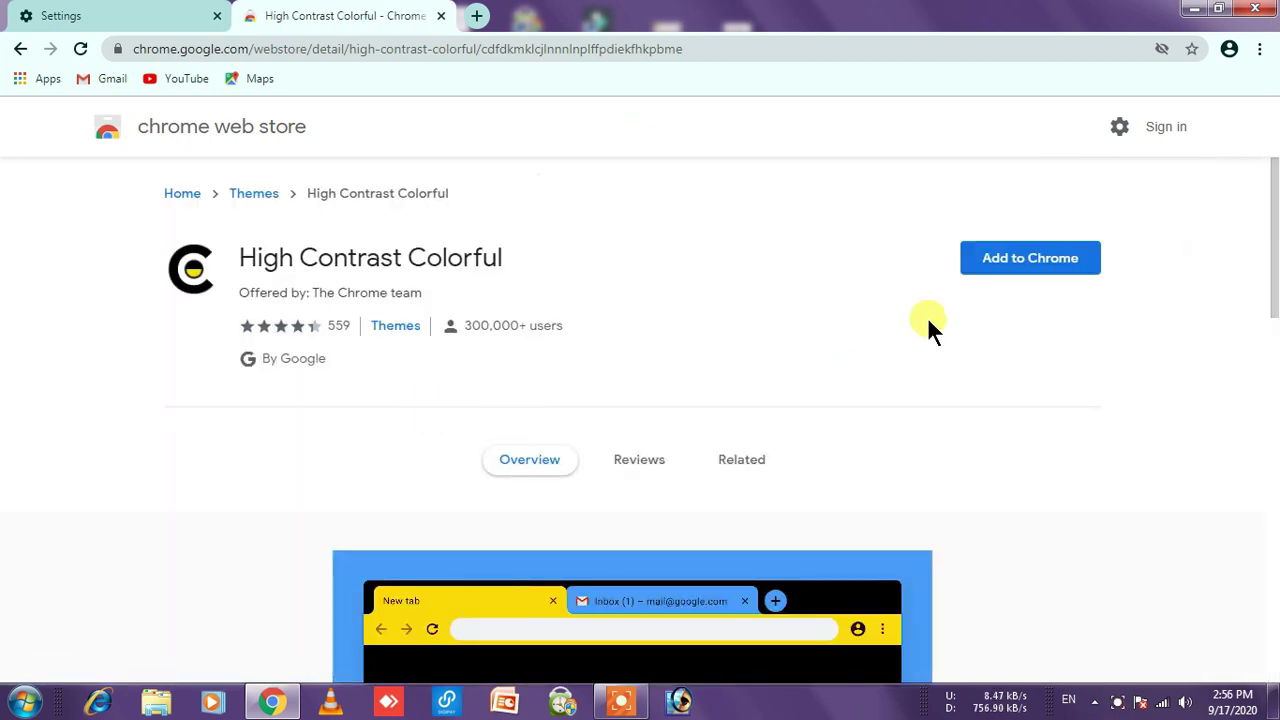
Step: Look over the High Contrast Colorful theme's preview and add the theme to Chrome
{"action": "scroll", "coordinate": [814, 374], "scroll_direction": "down", "scroll_amount": 1}
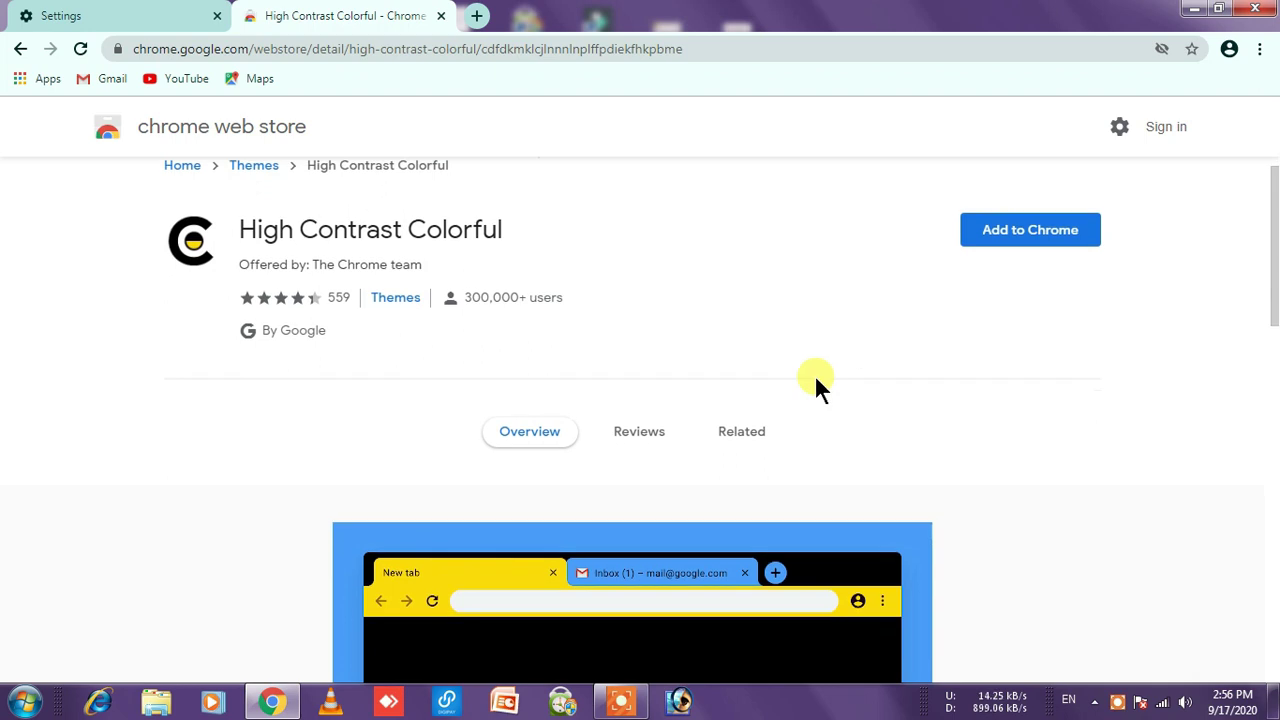
{"action": "scroll", "coordinate": [702, 569], "scroll_direction": "down", "scroll_amount": 3}
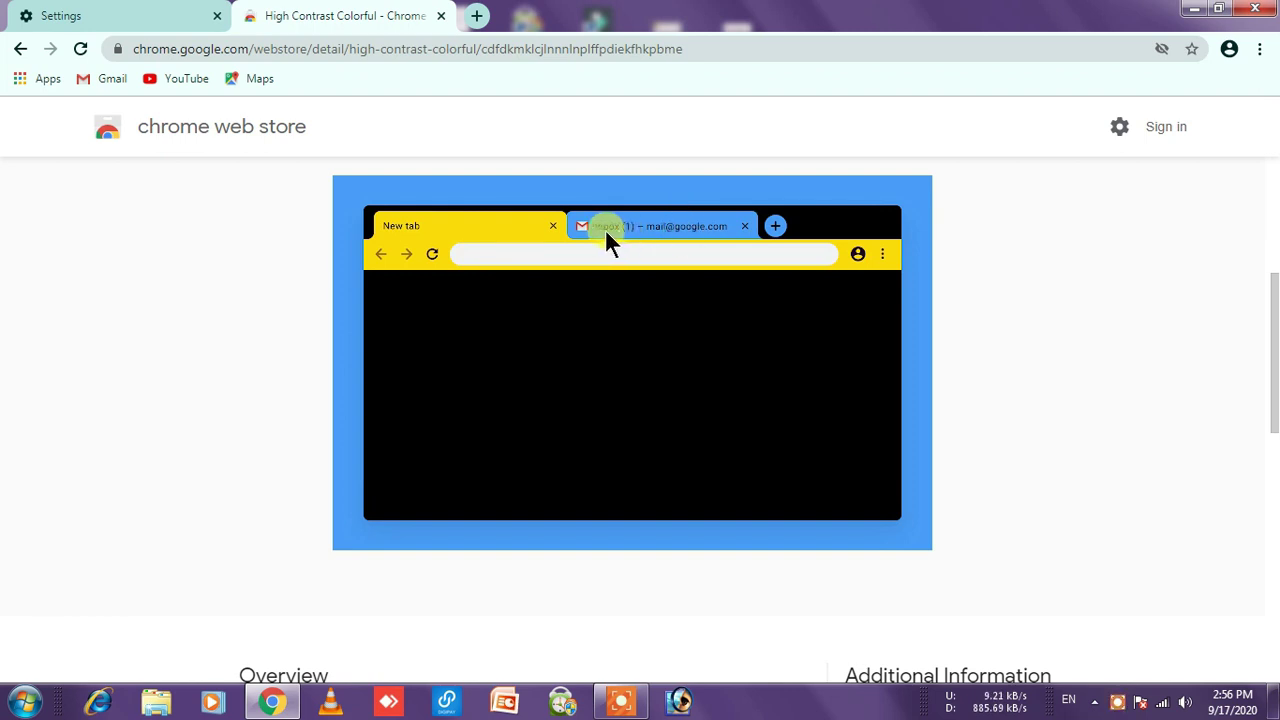
{"action": "scroll", "coordinate": [1088, 195], "scroll_direction": "up", "scroll_amount": 4}
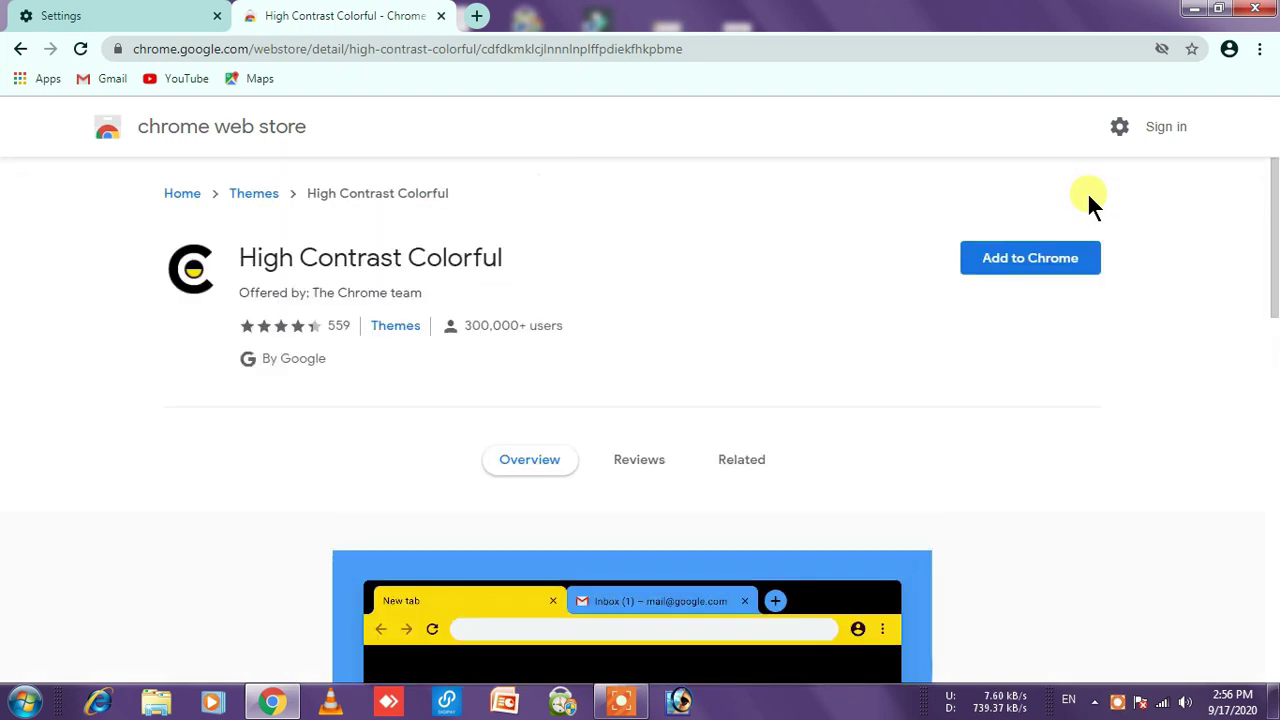
{"action": "left_click", "coordinate": [1049, 257]}
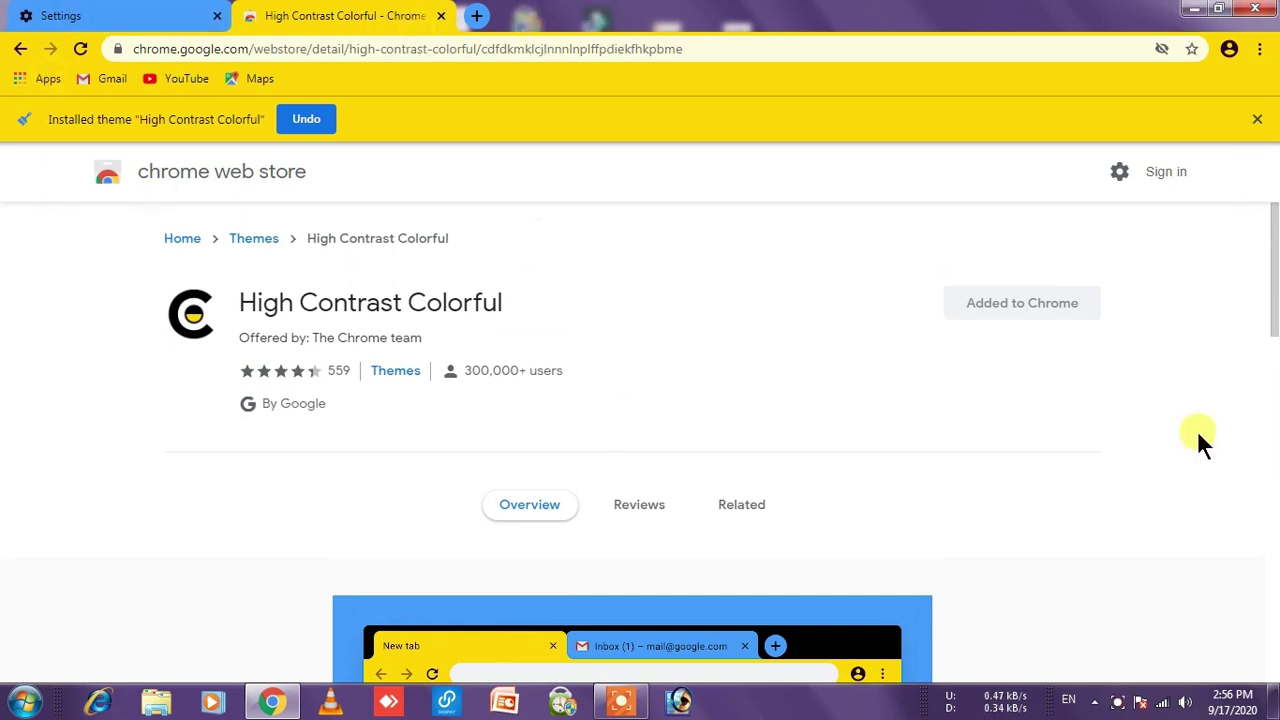
Step: Close the web store and Settings tabs, leaving a newly opened tab that shows the theme
{"action": "left_click", "coordinate": [439, 17]}
{"action": "left_click", "coordinate": [251, 16]}
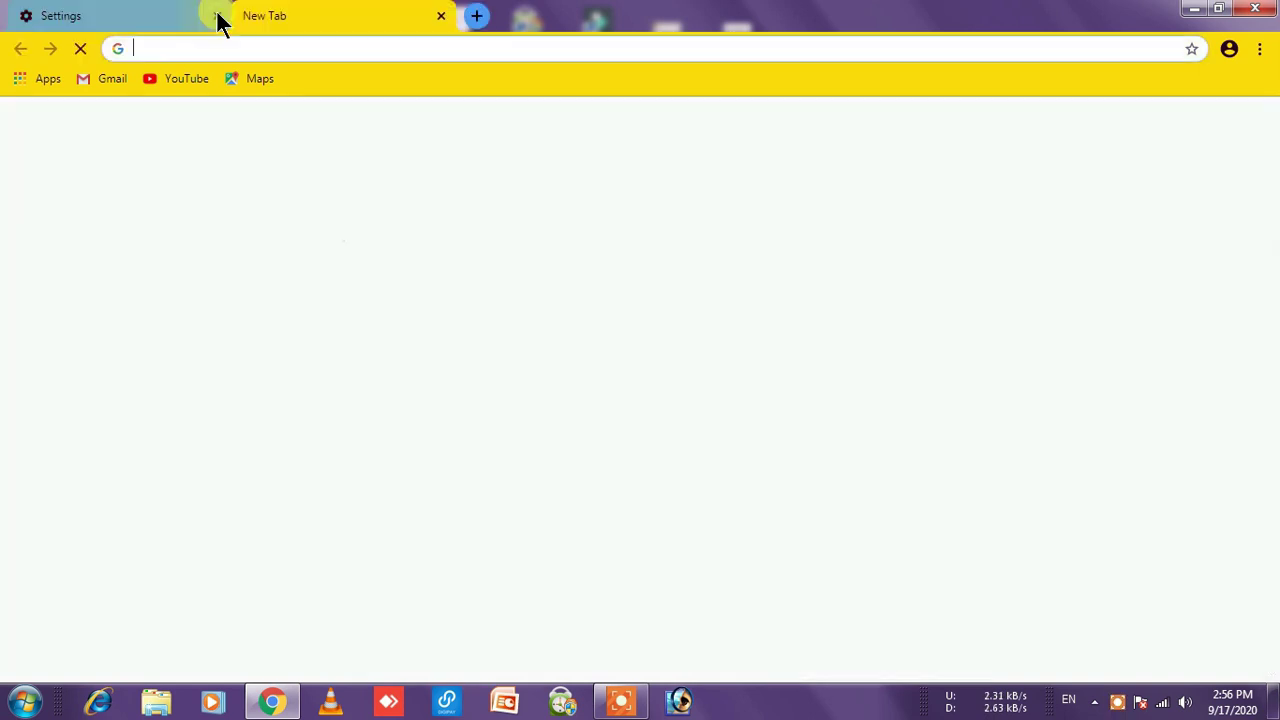
{"action": "left_click", "coordinate": [216, 16]}
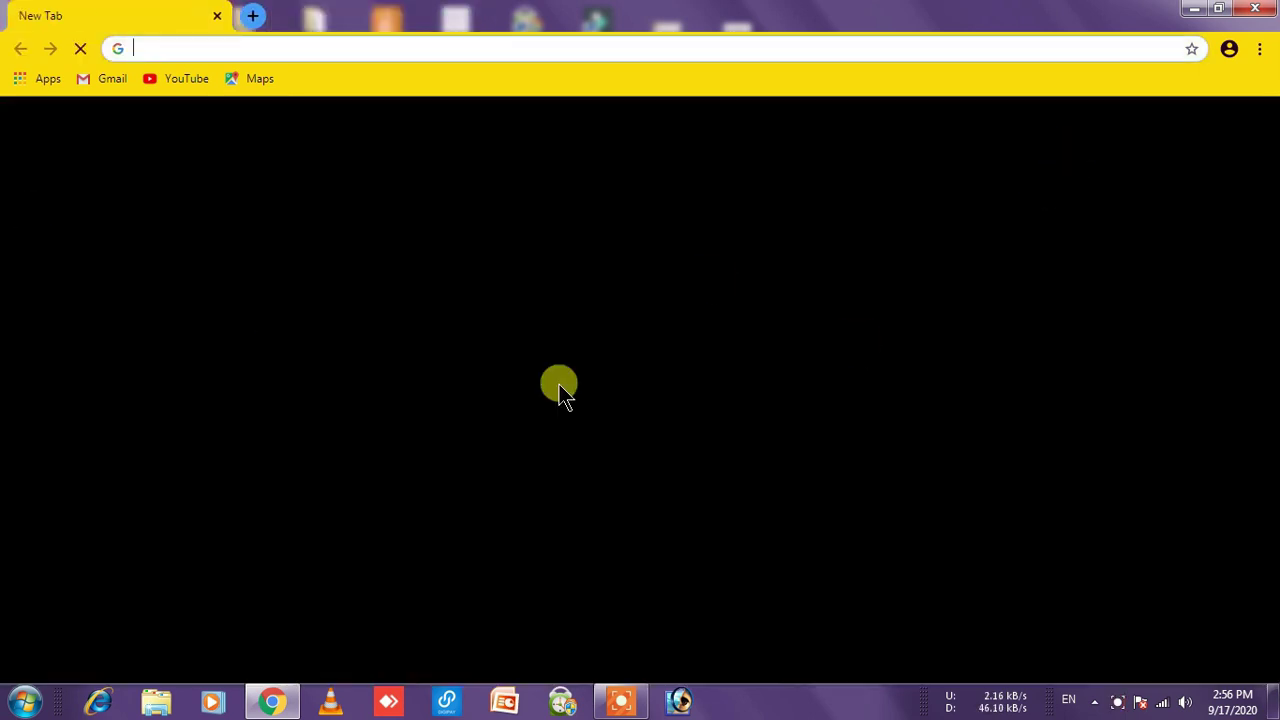